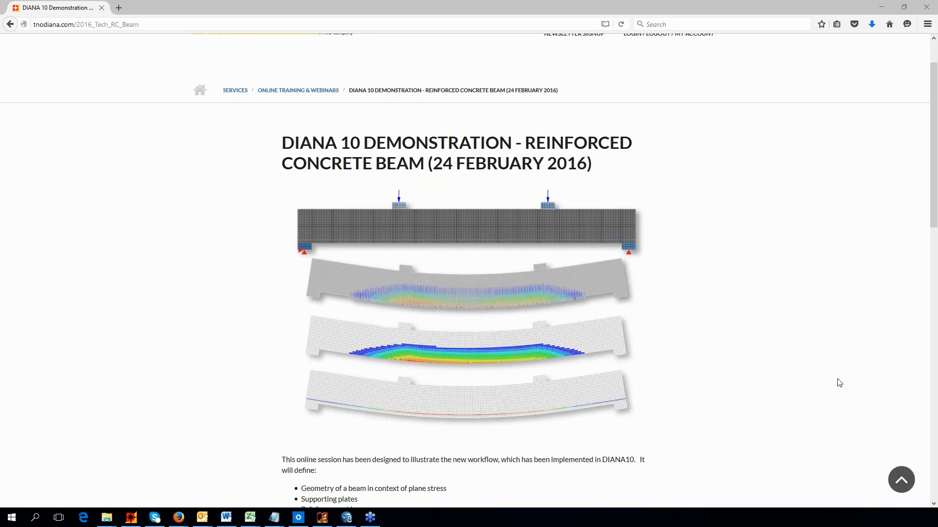
Step: Switch to Diana Interactive Environment and start a new project named 4points_bending
left_click(131, 519)
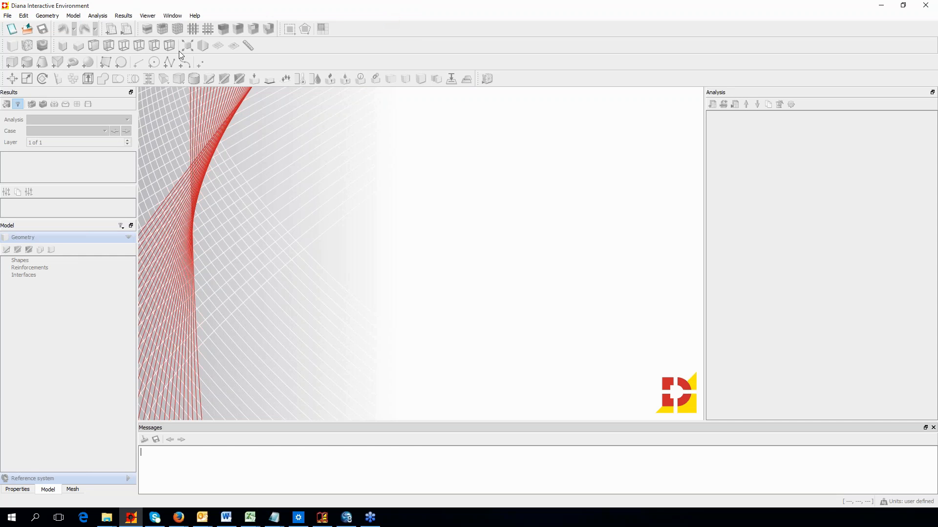
left_click(11, 29)
left_click(11, 30)
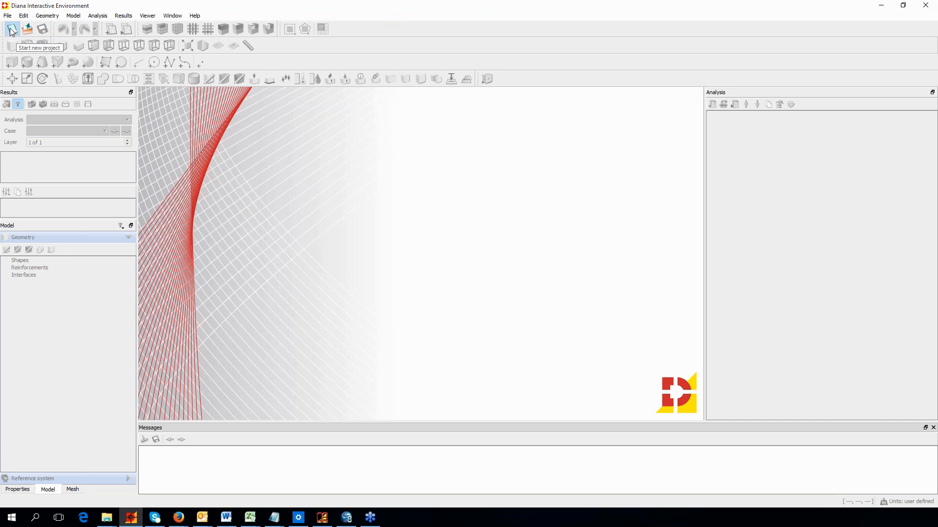
left_click_drag(419, 133, 355, 117)
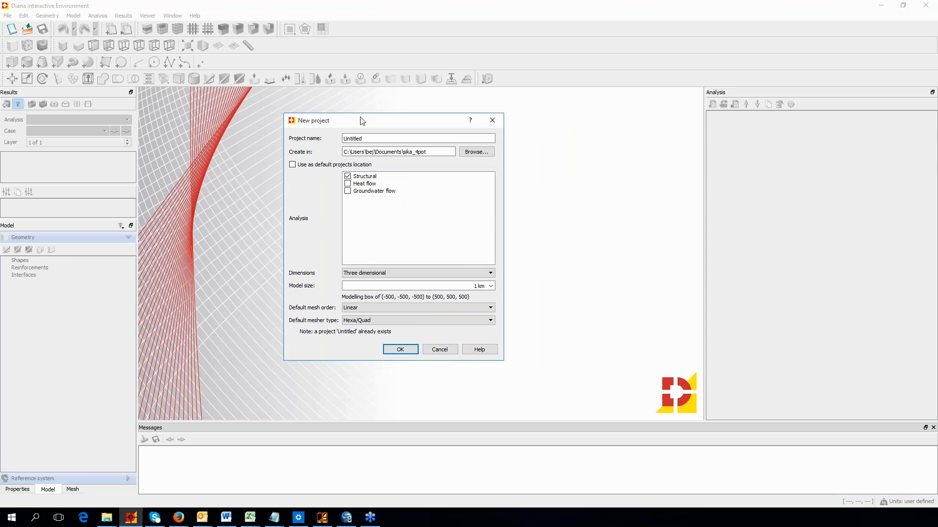
left_click(384, 138)
key("ctrl+a")
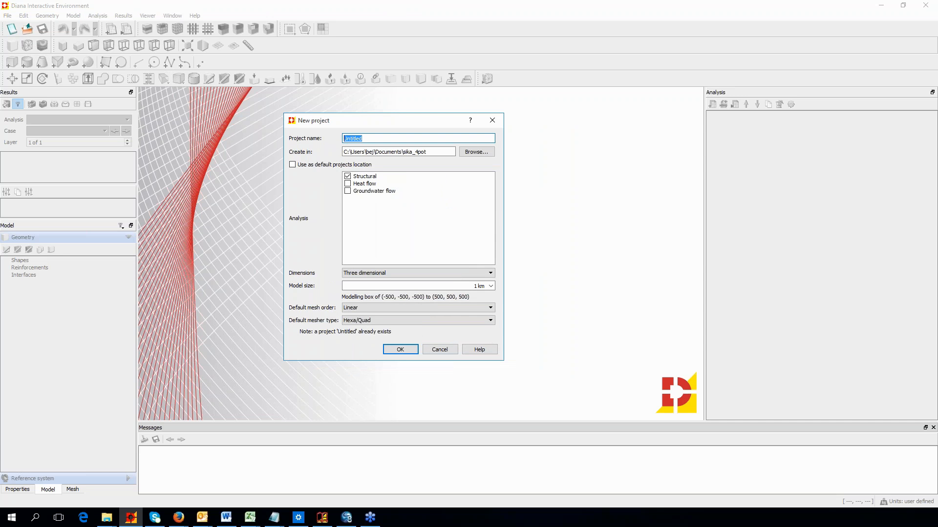
type("4poi")
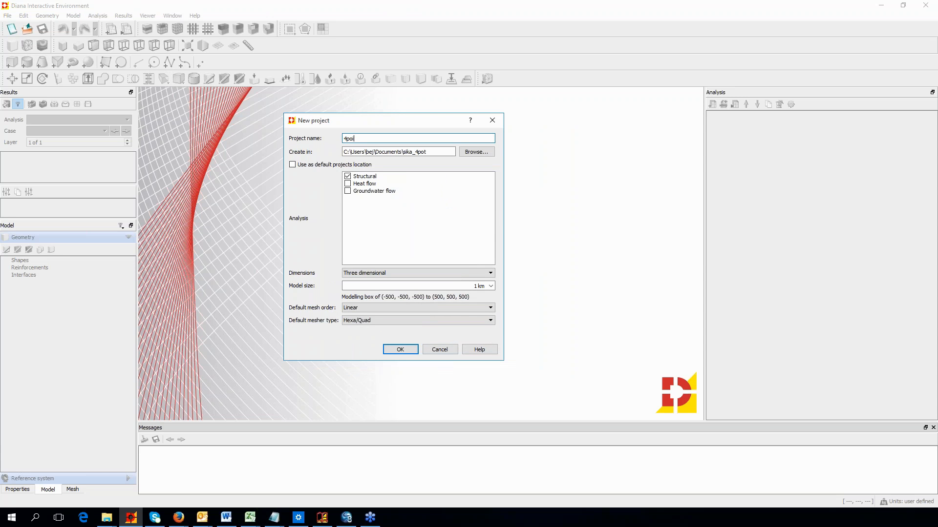
type("nts_bending")
Step: Set the project location to the demo_24022016 folder in Documents and make it the default projects location
left_click(474, 153)
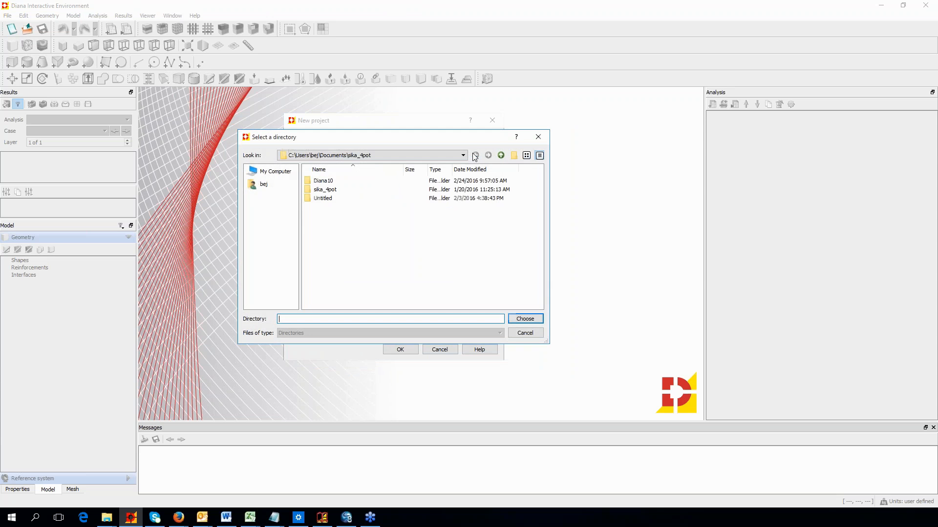
left_click(267, 174)
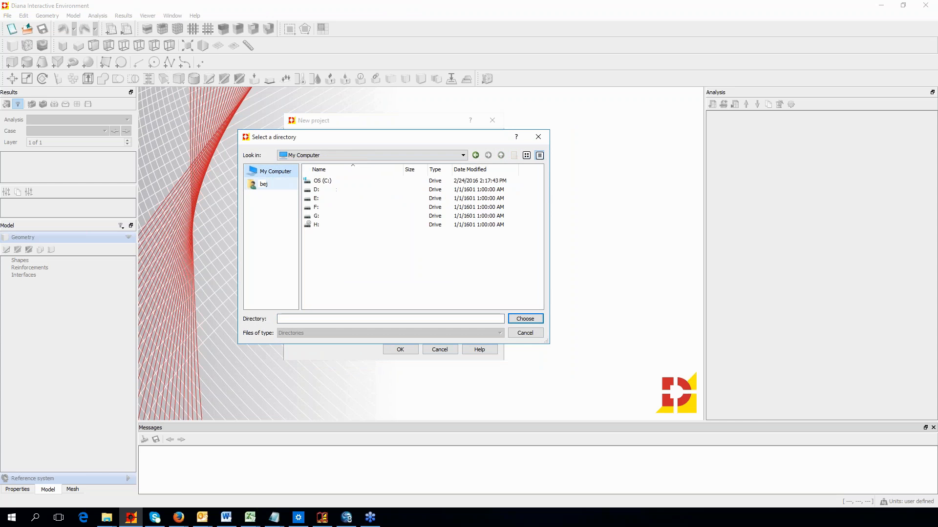
left_click(269, 186)
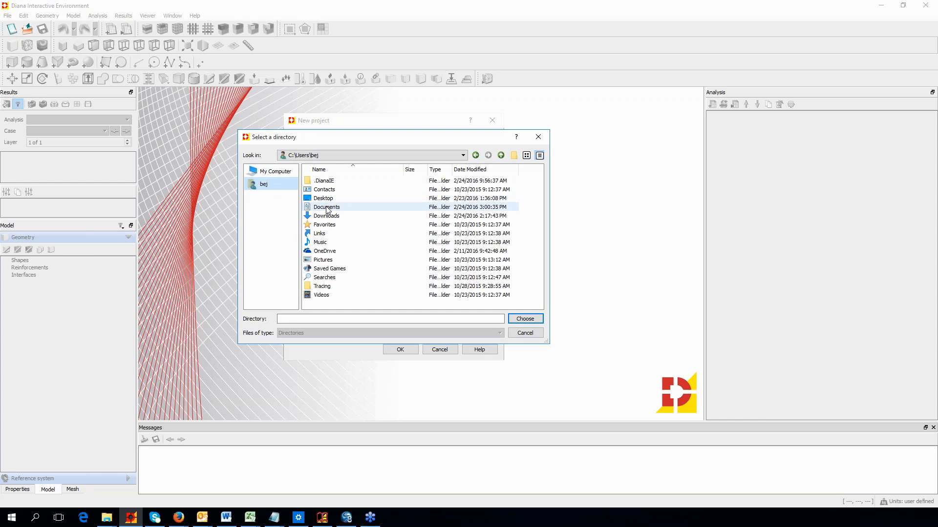
left_click(326, 208)
double_click(326, 208)
left_click(329, 207)
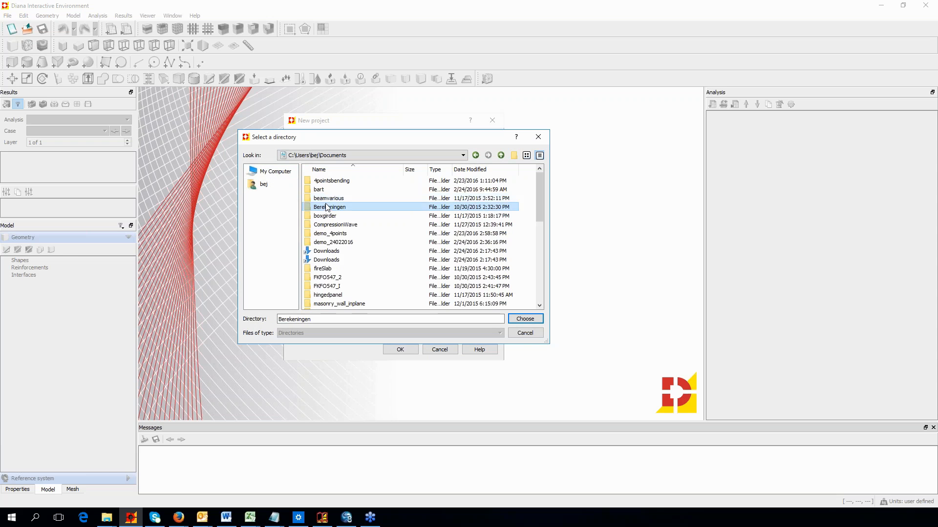
double_click(344, 243)
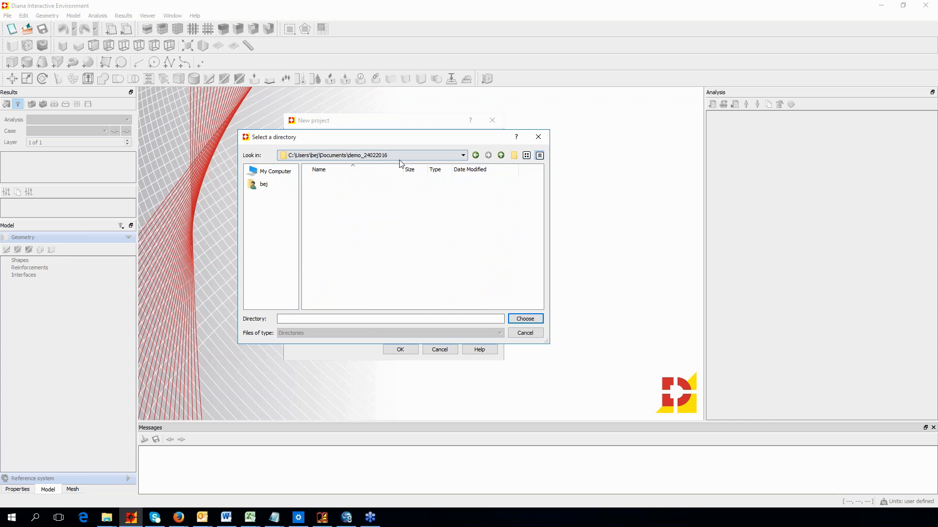
left_click(525, 322)
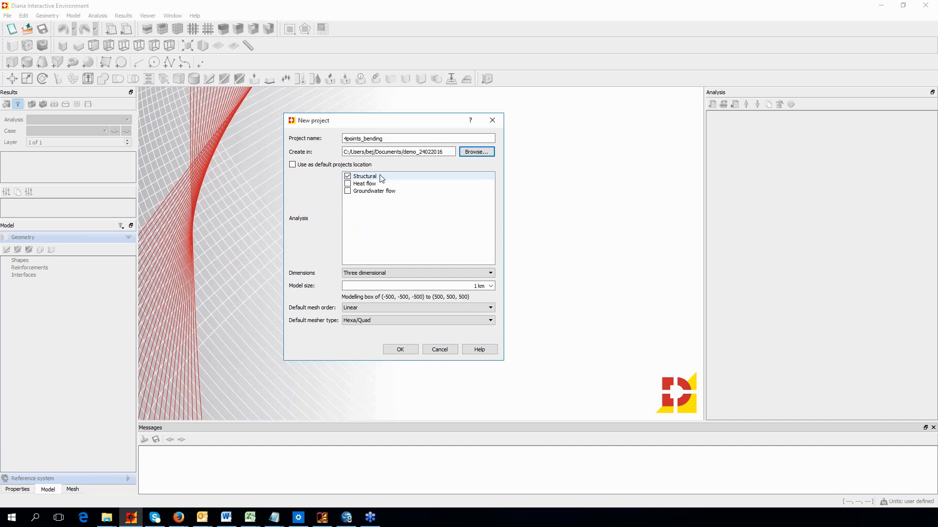
left_click(293, 166)
Step: Set the project's dimensions to Two dimensional and the model size to 100 m
left_click(491, 273)
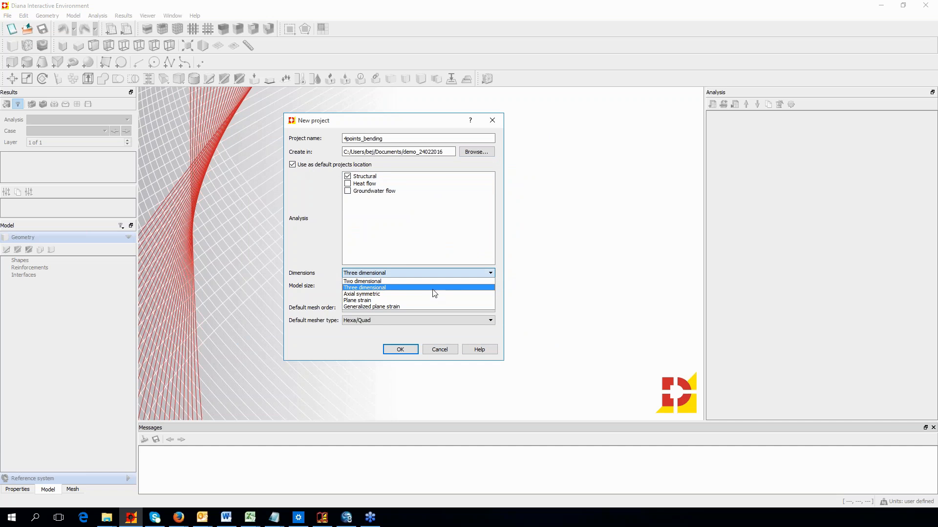
left_click(387, 282)
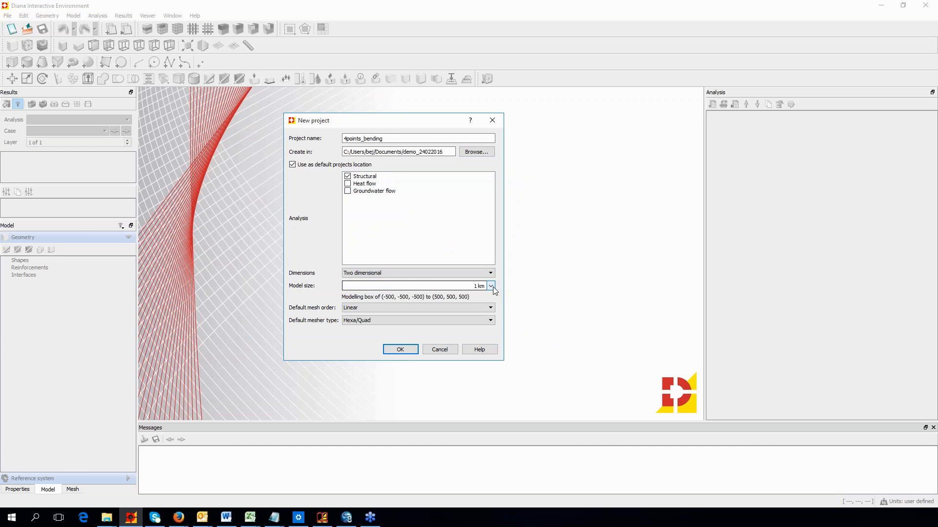
left_click(491, 286)
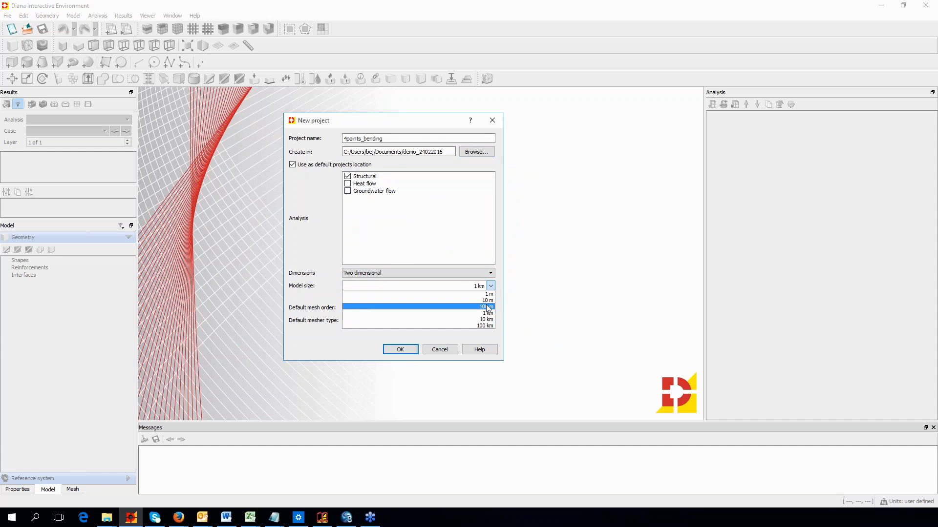
left_click(487, 307)
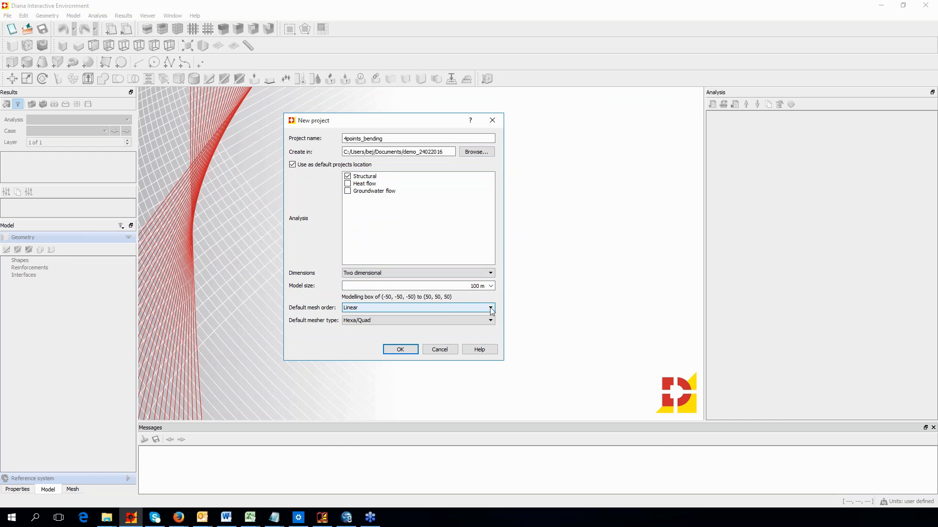
Step: Set the default mesh order to Quadratic, keep the Hexa/Quad mesher type, and create the project
left_click(491, 309)
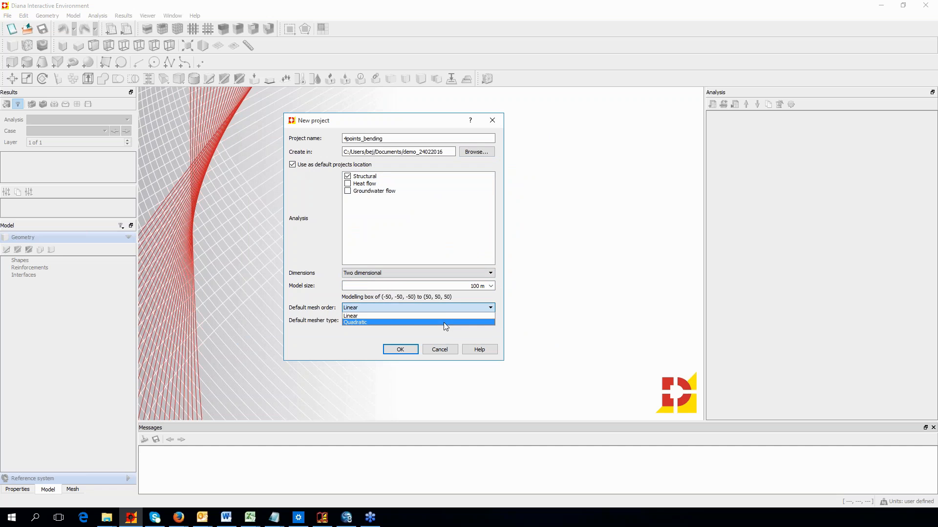
left_click(443, 322)
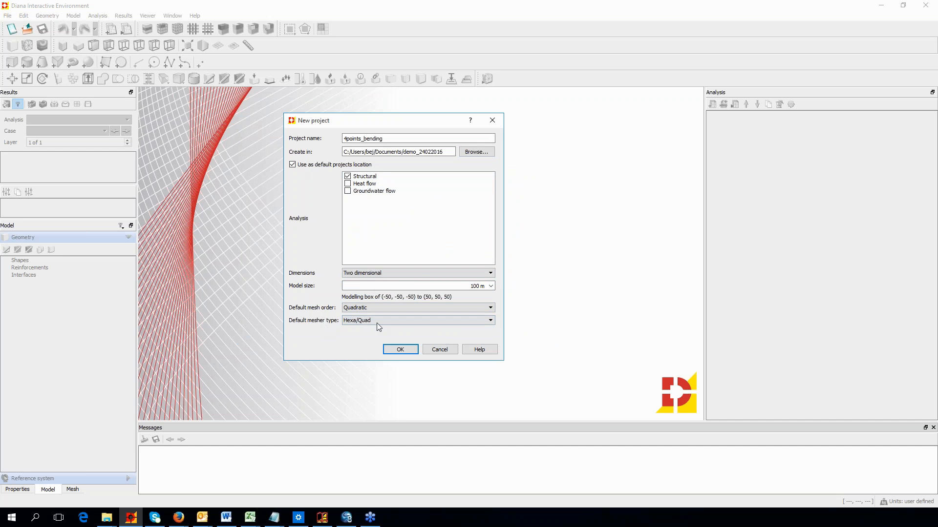
left_click(484, 324)
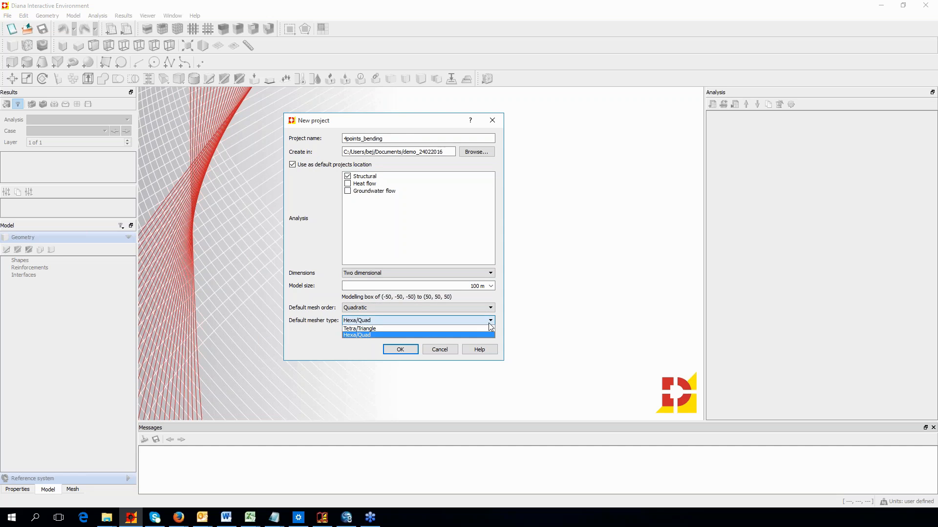
left_click(420, 336)
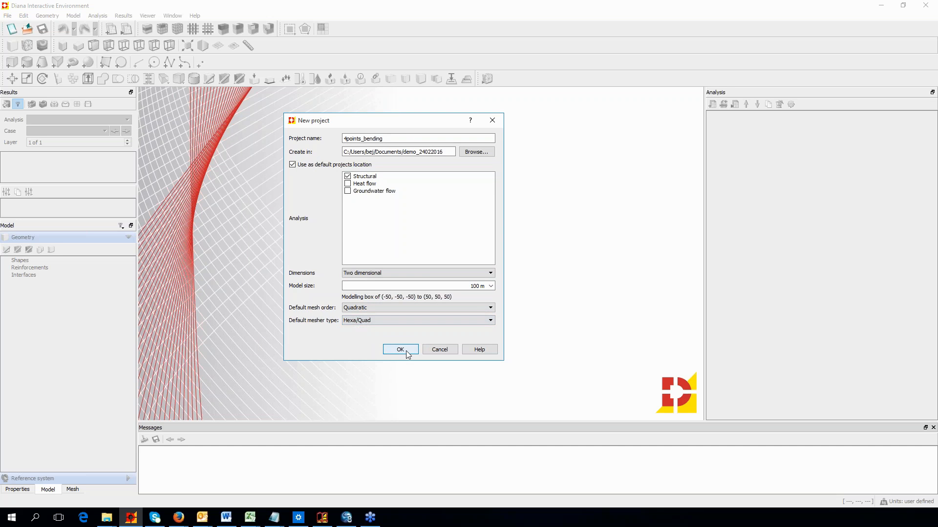
left_click(406, 351)
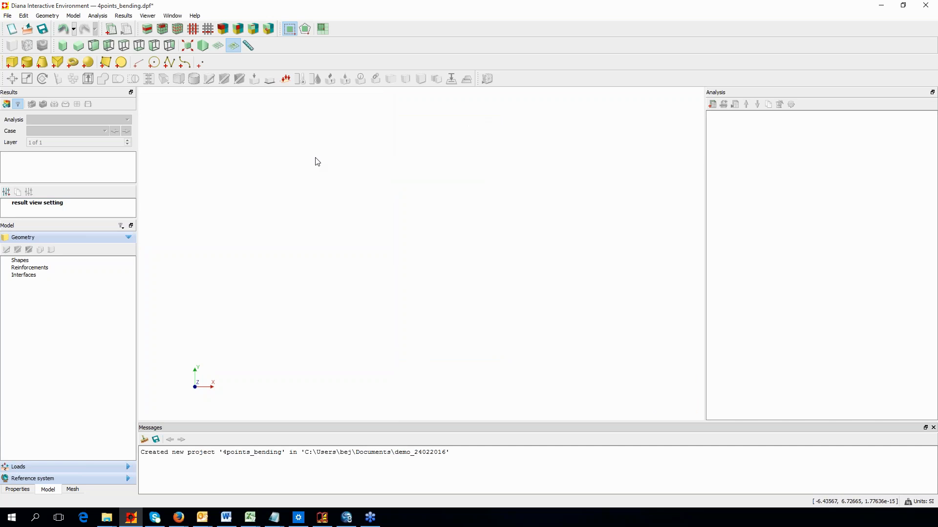
Step: Start a sheet named Concrete Beam with its first two vertices at (0, 0, 0) and (5, 0, 0) m
left_click(107, 63)
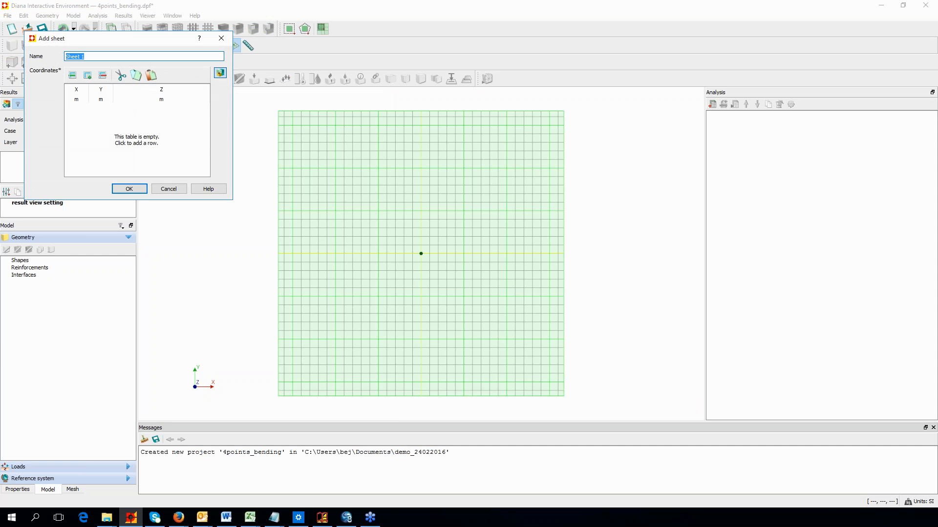
type("Concrete Beam")
left_click(87, 75)
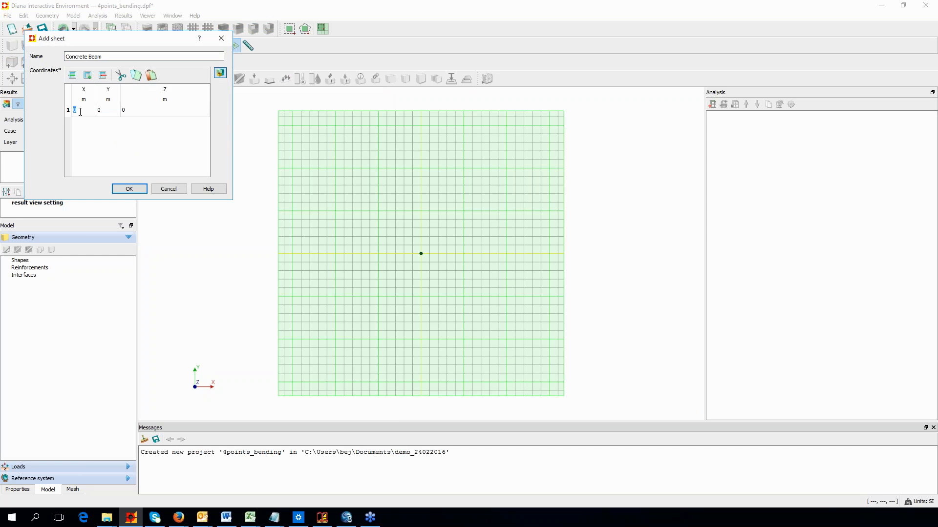
key("Tab")
key("Tab")
key("Tab")
type("5")
key("Tab")
key("Tab")
key("Tab")
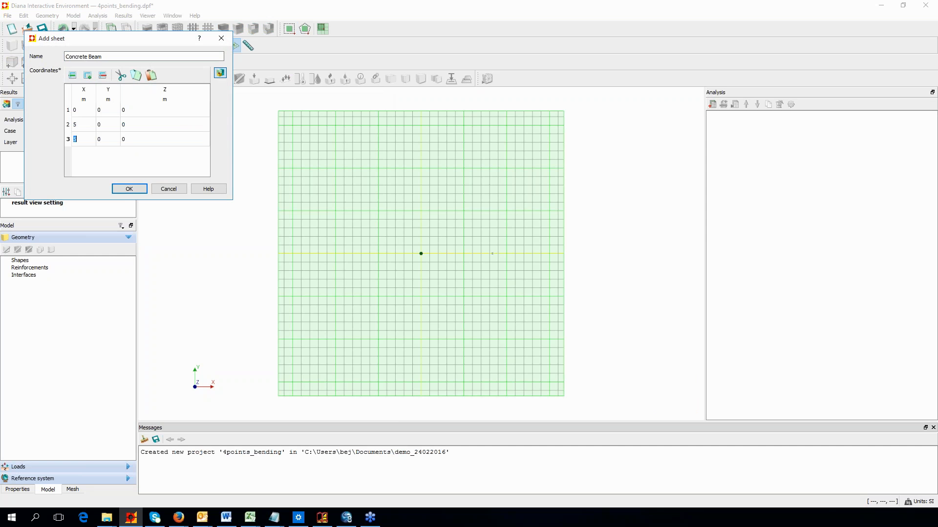
Step: Complete the Concrete Beam sheet with vertices (5, 0.5, 0) and (0, 0.5, 0) m and fit it in the view
key("Tab")
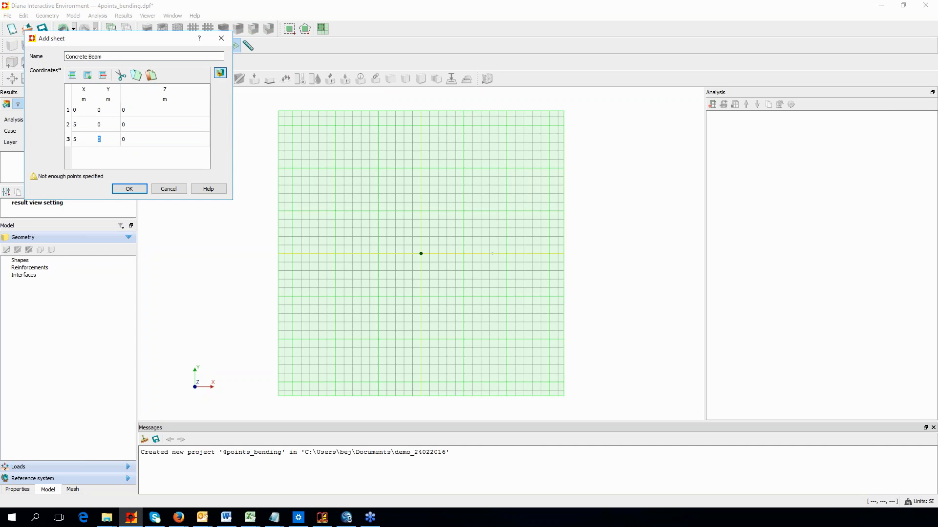
type("0.5")
key("Tab")
key("Tab")
key("Tab")
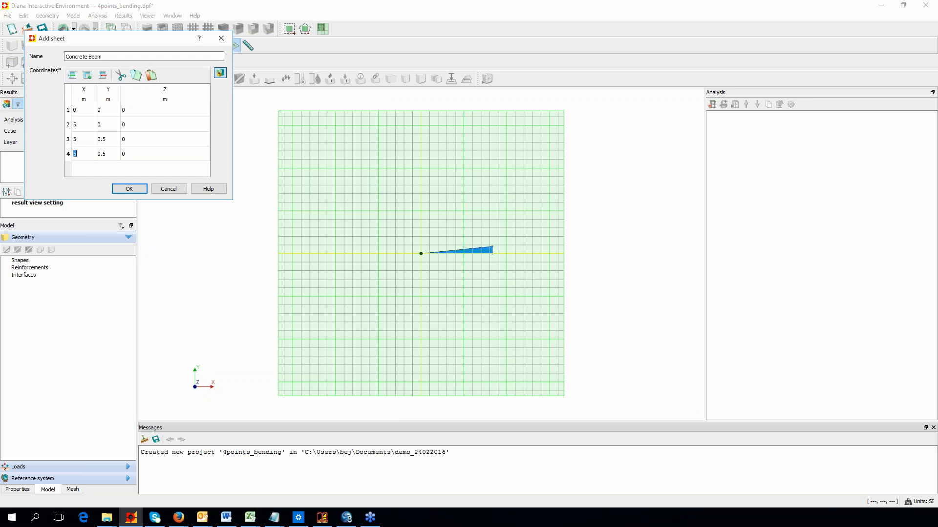
type("0")
key("Tab")
key("Tab")
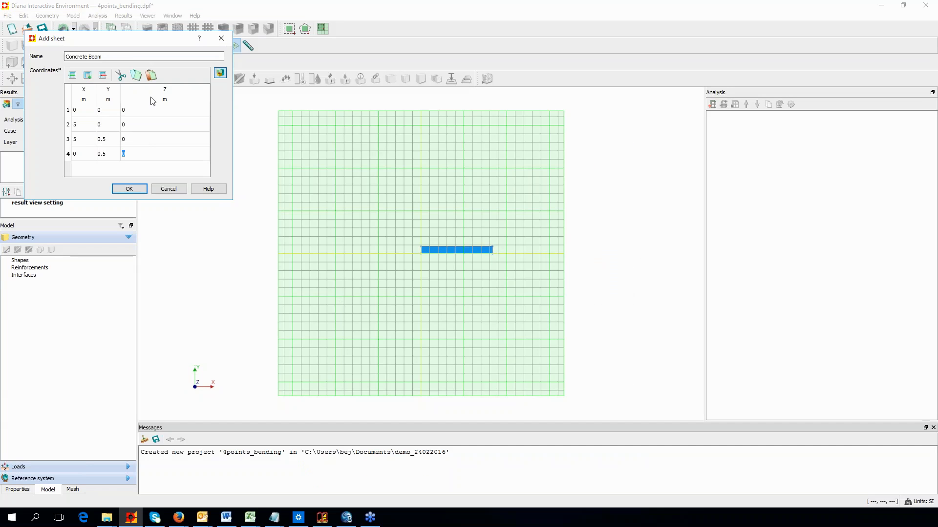
left_click(129, 188)
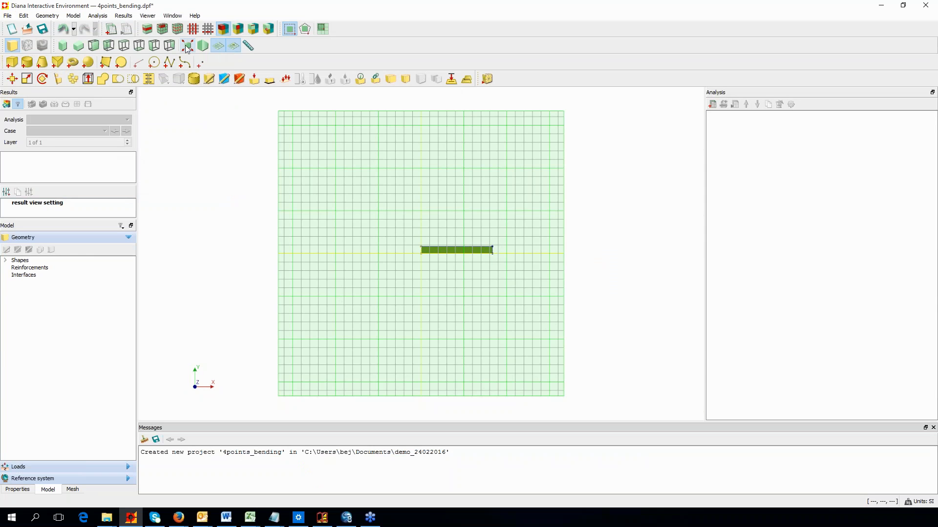
left_click(187, 46)
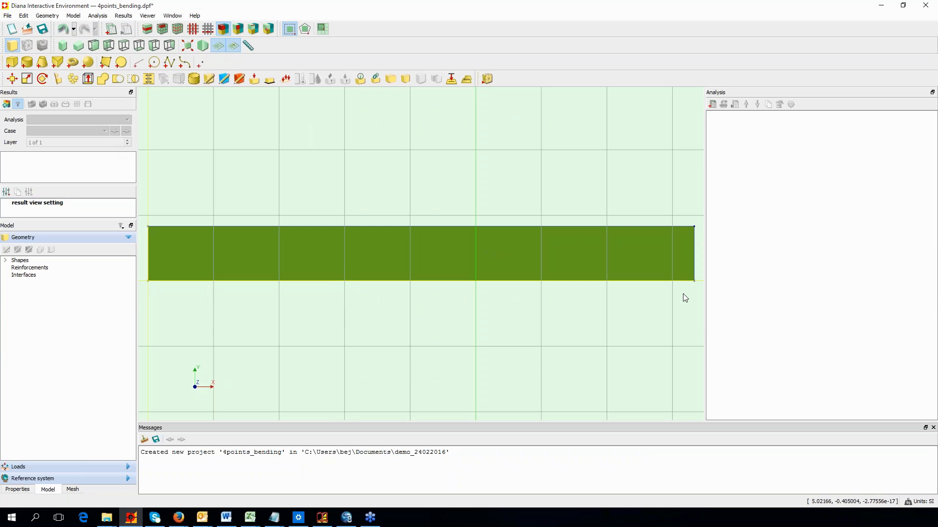
Step: Start a sheet named Support plate 1 with its first vertex at (0, -0.1, 0) m
left_click(99, 64)
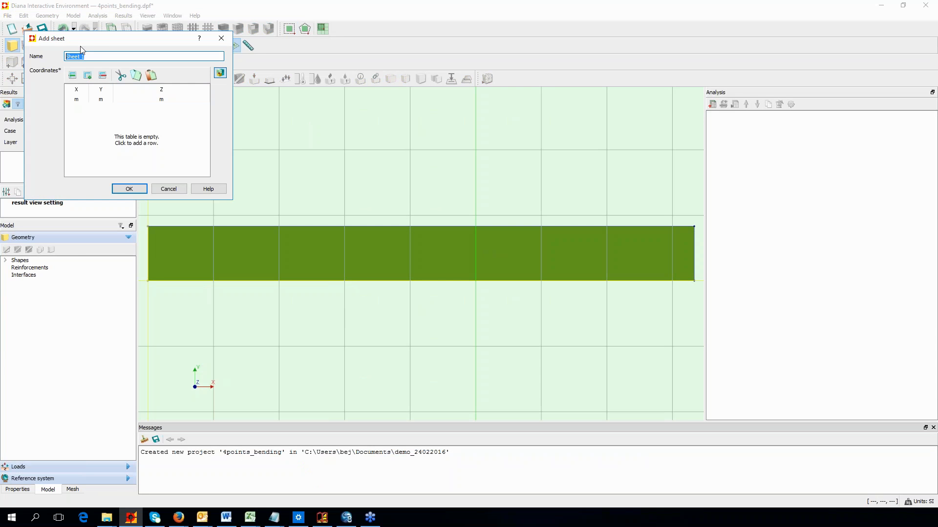
type("Support plate 1")
left_click(78, 95)
double_click(86, 111)
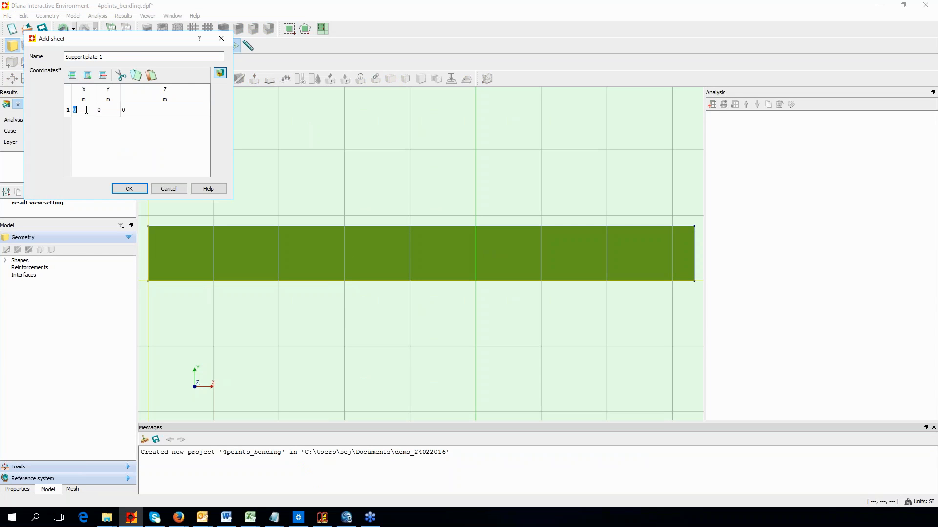
key("Tab")
type("-0.4")
key("Tab")
type("0")
double_click(115, 110)
type("-0.1")
double_click(122, 110)
Step: Add the second vertex of Support plate 1 at (0.1, -0.1, 0) m
key("Return")
type(".1")
key("Tab")
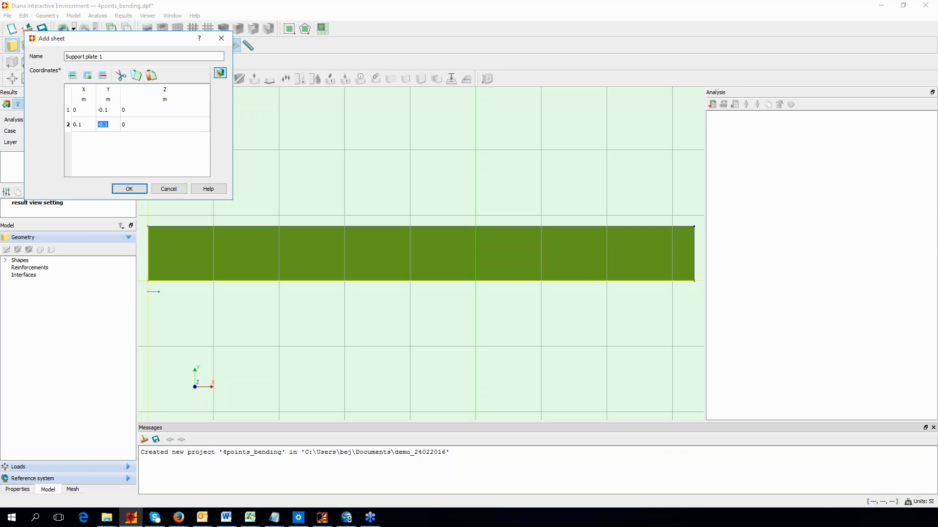
type("-0.1")
key("Return")
Step: Add the third and fourth vertices of Support plate 1 at (0.2, -0.1, 0) and (0.2, 0, 0) m
type("0.2")
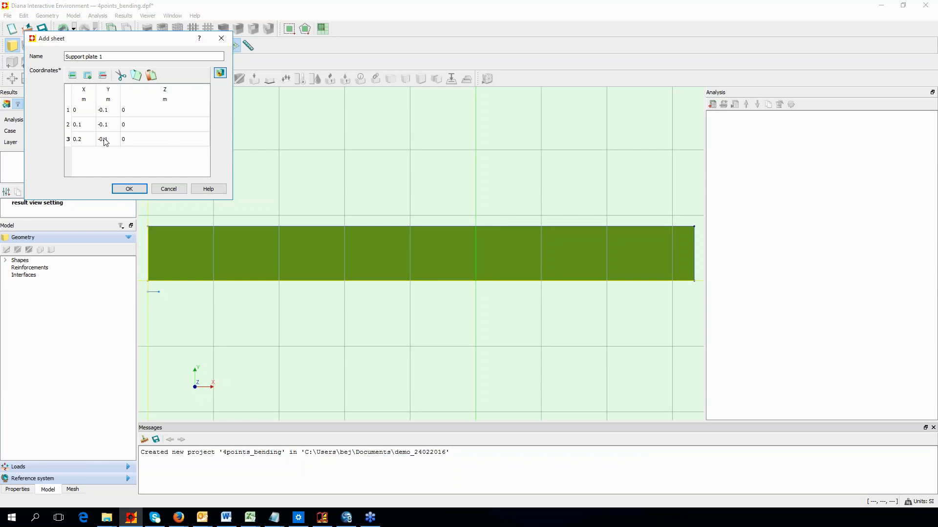
double_click(108, 141)
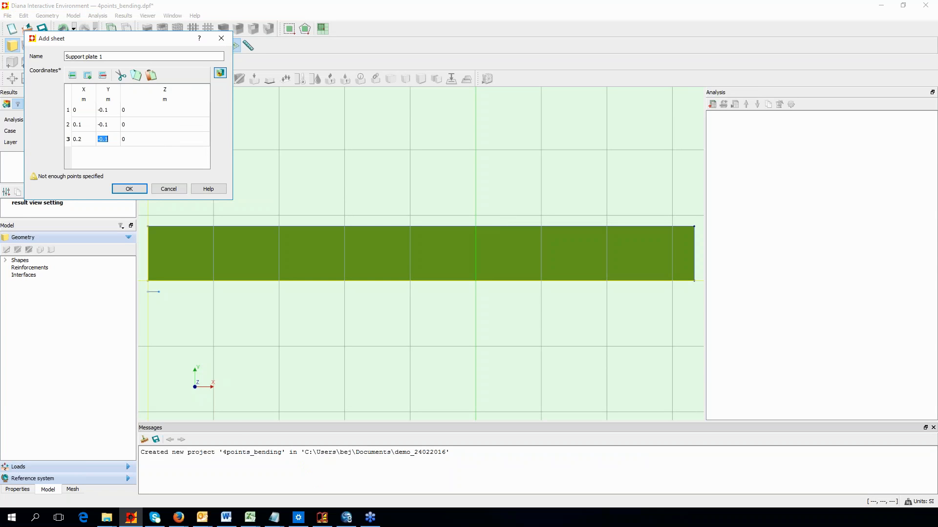
type("-0.1")
key("Tab")
key("Tab")
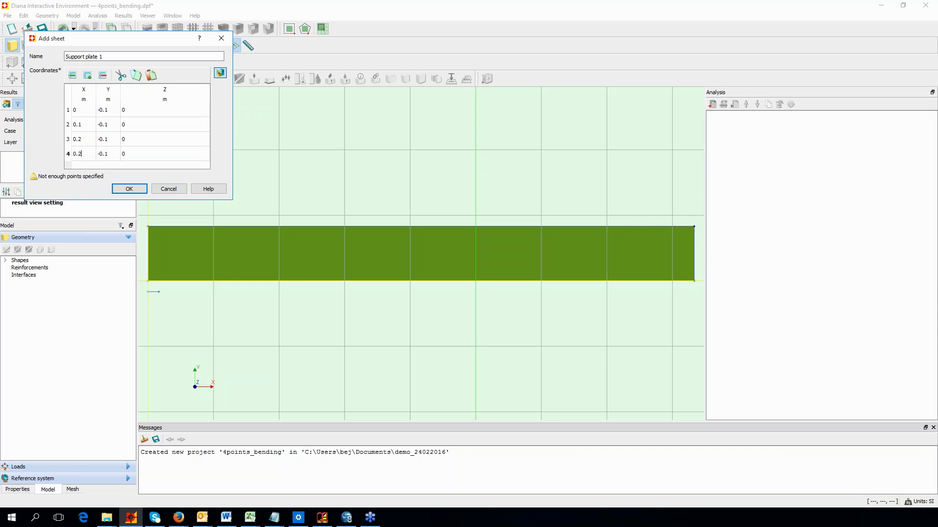
key("Tab")
type("0")
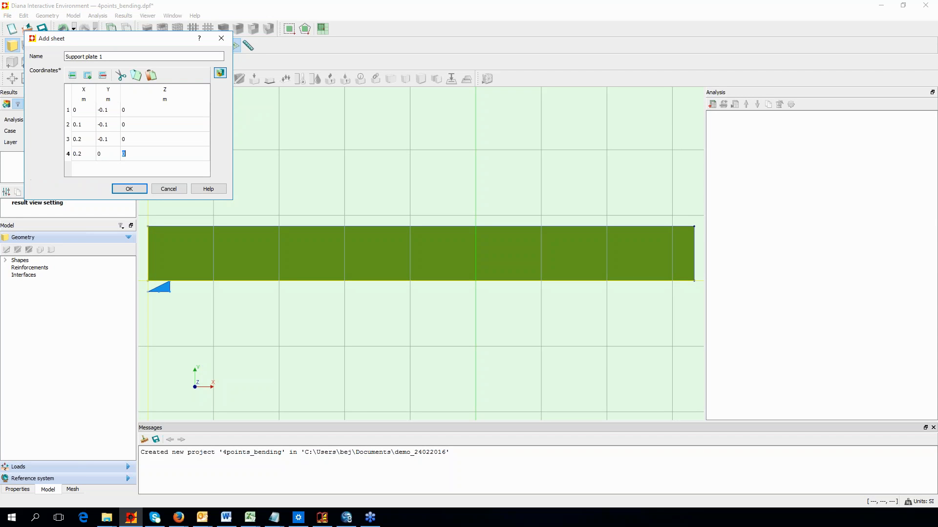
Step: Add the fifth vertex of Support plate 1 at (0, 0, 0) m and create the sheet
key("Tab")
key("Tab")
type("0")
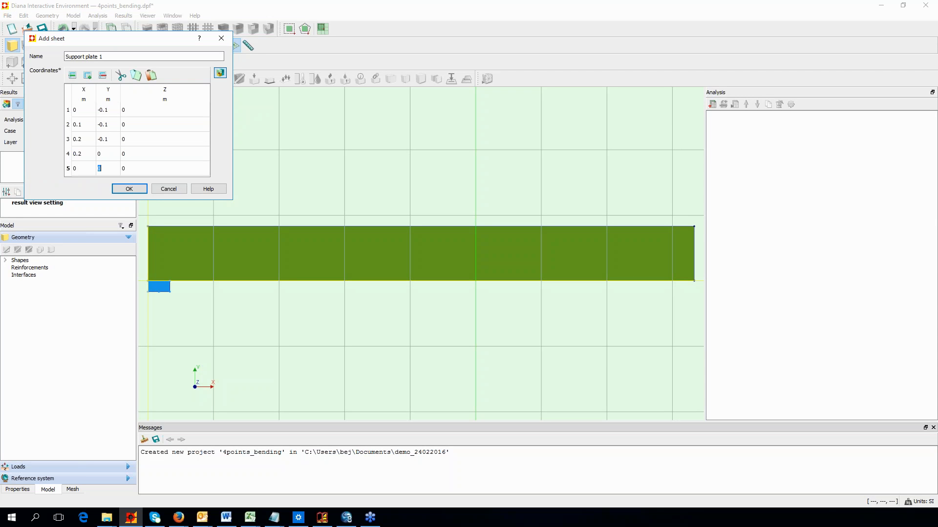
key("Tab")
key("Tab")
left_click(128, 189)
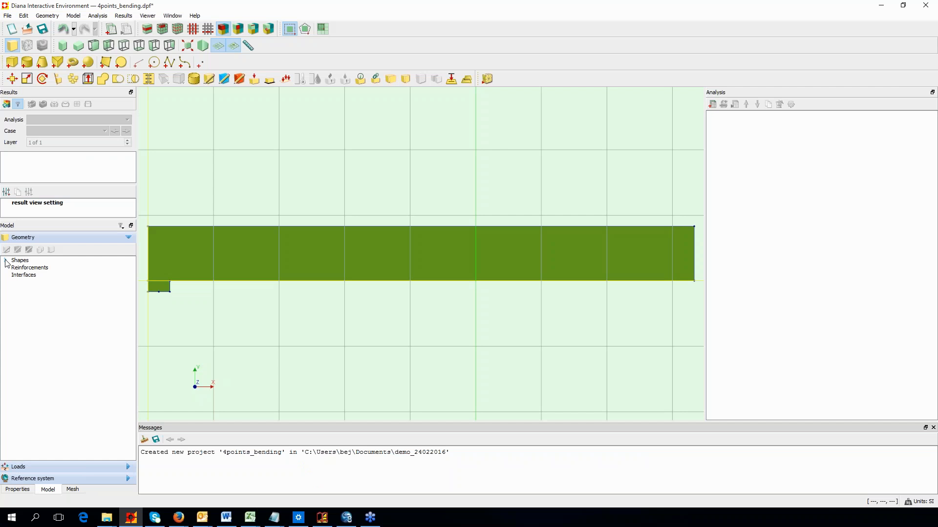
Step: Expand the list of shapes and duplicate Support plate 1
left_click(6, 260)
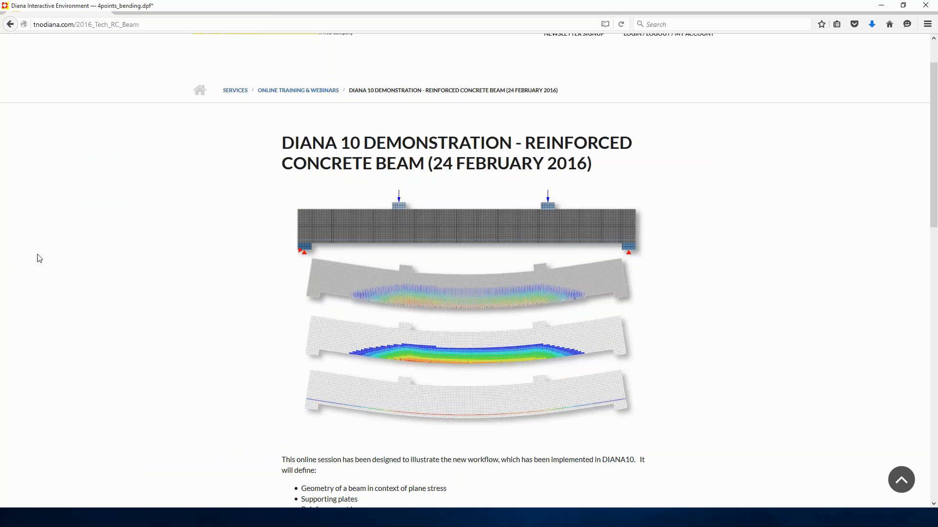
left_click(43, 269)
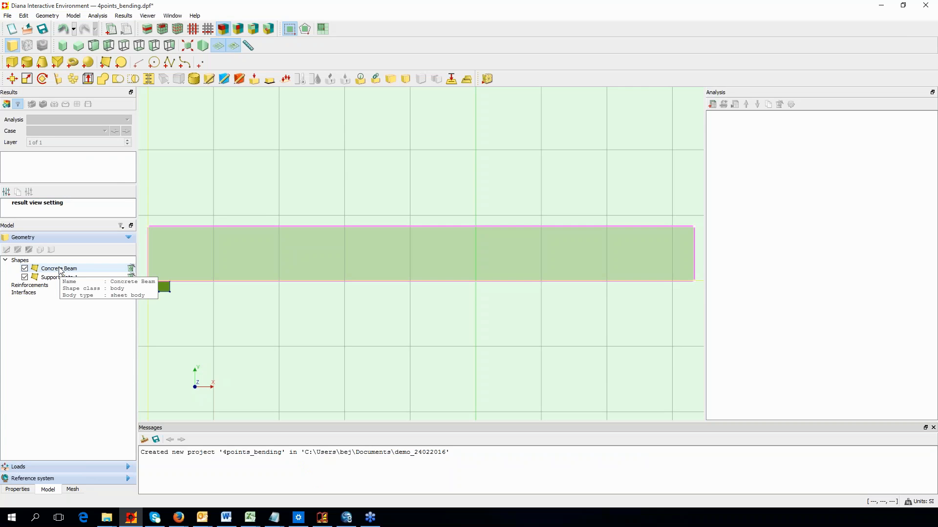
left_click(56, 278)
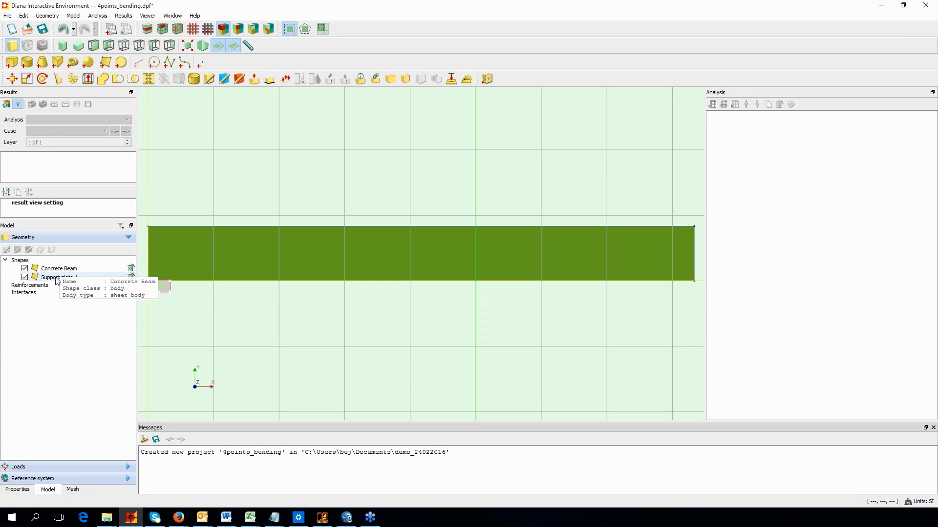
right_click(50, 281)
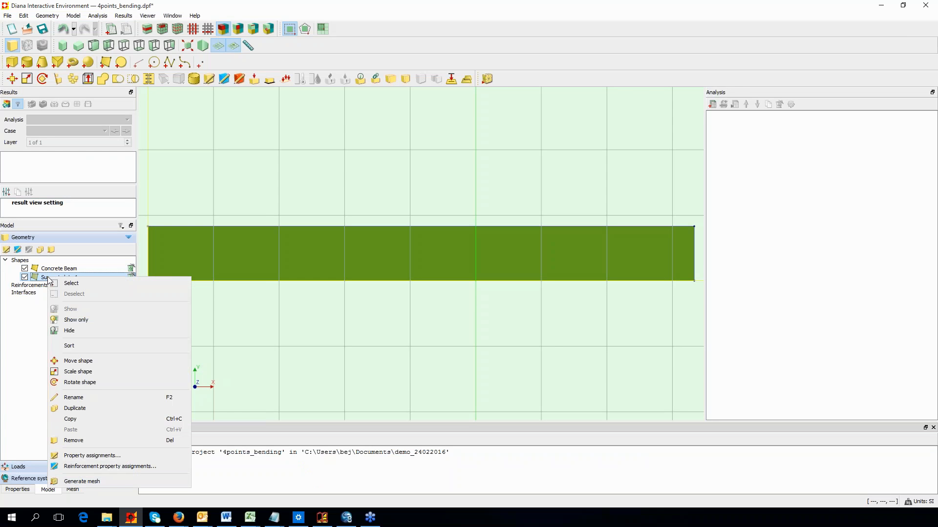
left_click(75, 408)
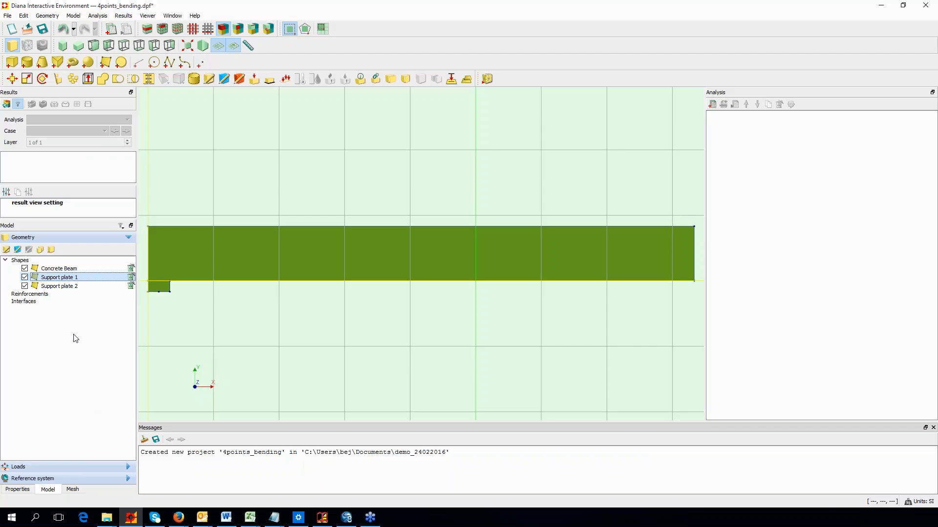
Step: Move Support plate 2 by 4.8 m in the X direction to the other end of the beam
right_click(67, 289)
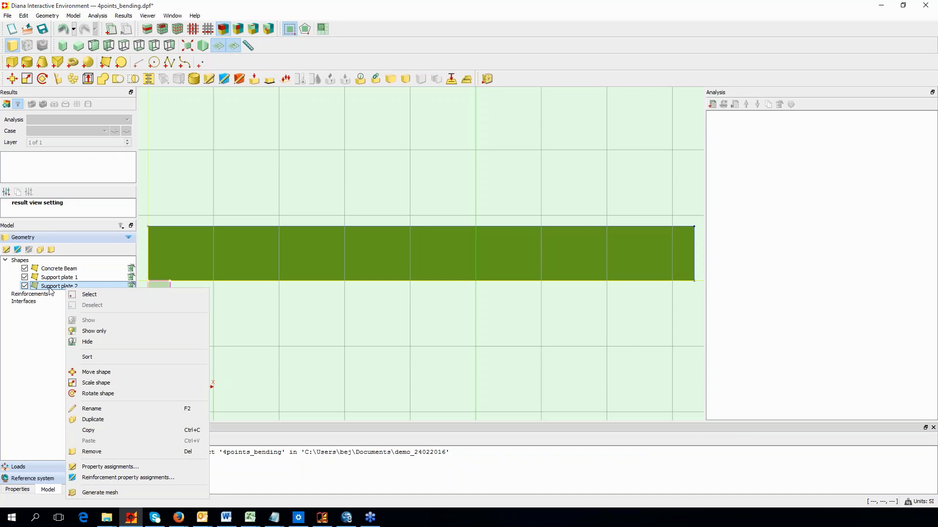
left_click(95, 372)
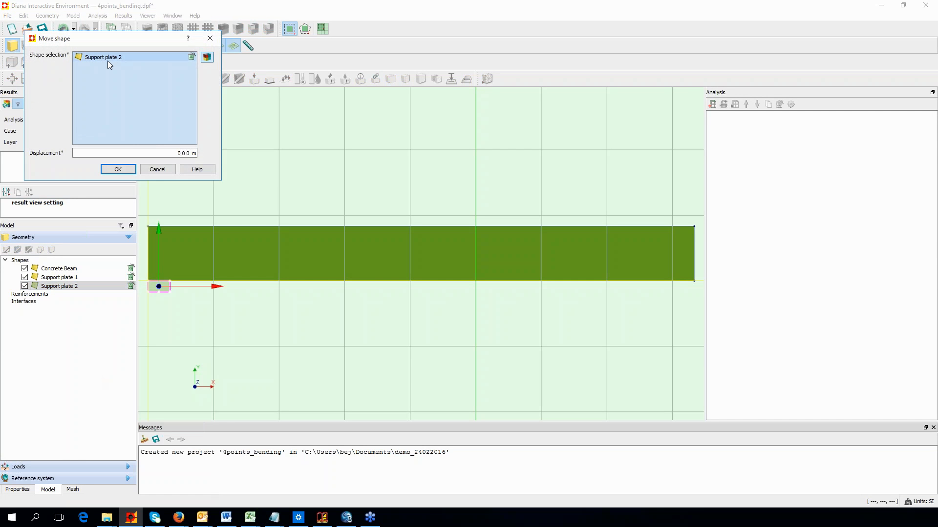
left_click(179, 153)
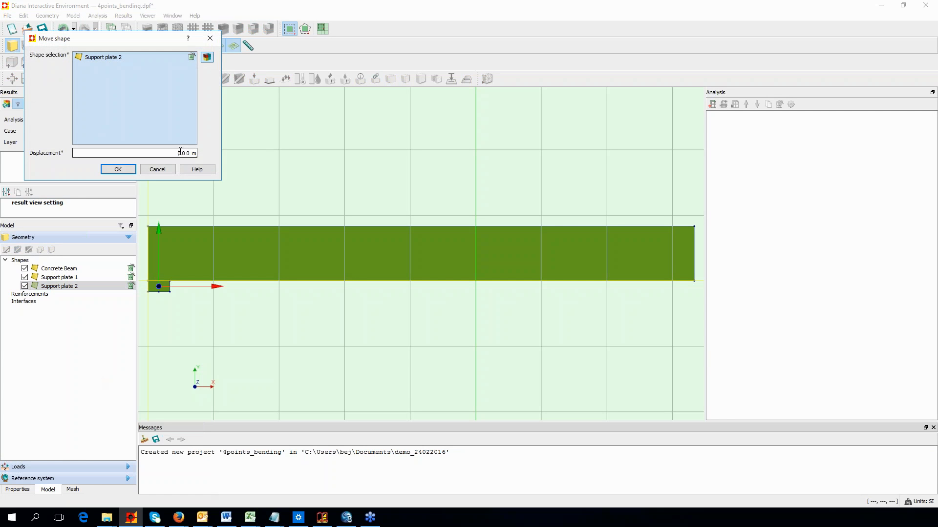
type("4.8")
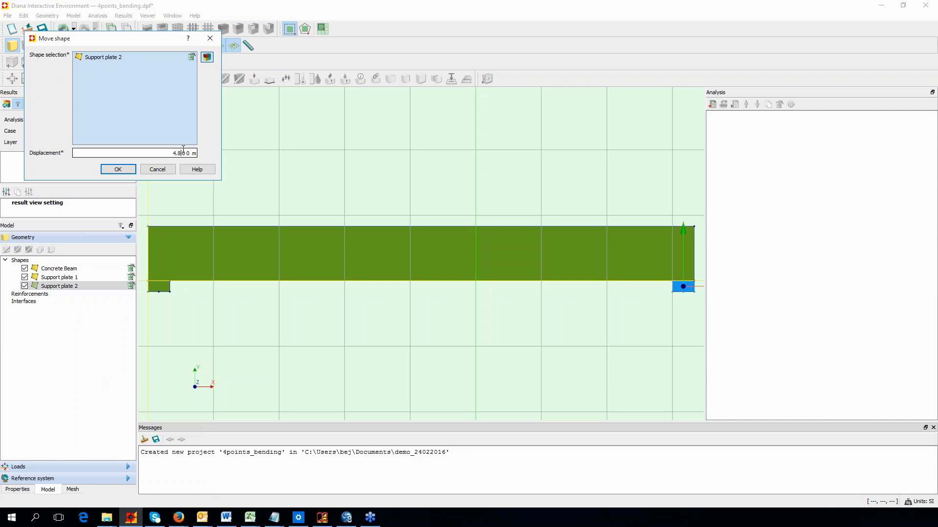
left_click(121, 170)
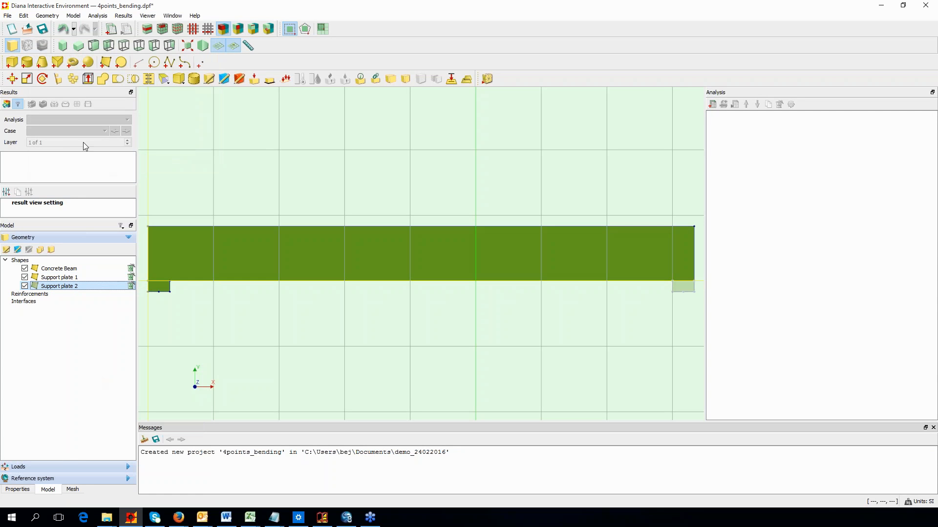
Step: Start a sheet named Loading plate 1 with its first vertex at (1.4, 0.5, 0) m
left_click(108, 65)
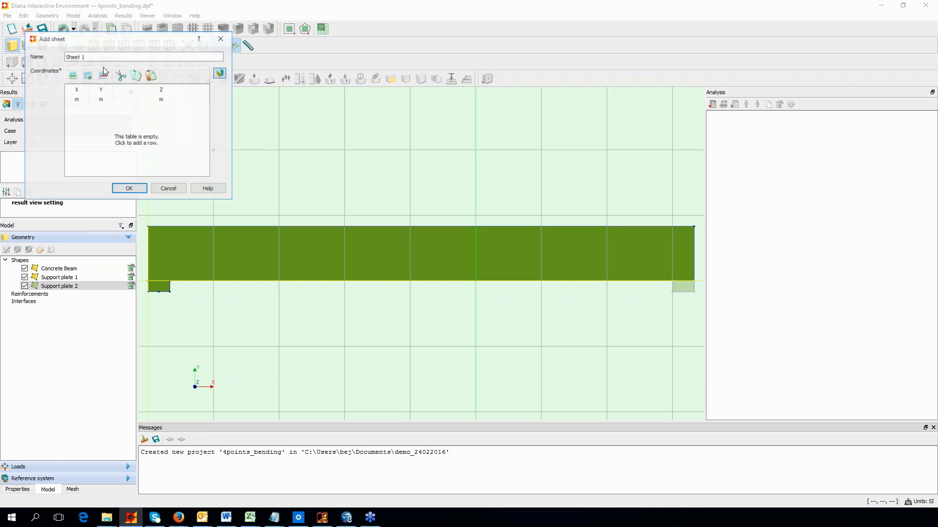
left_click_drag(89, 43, 64, 49)
type("L")
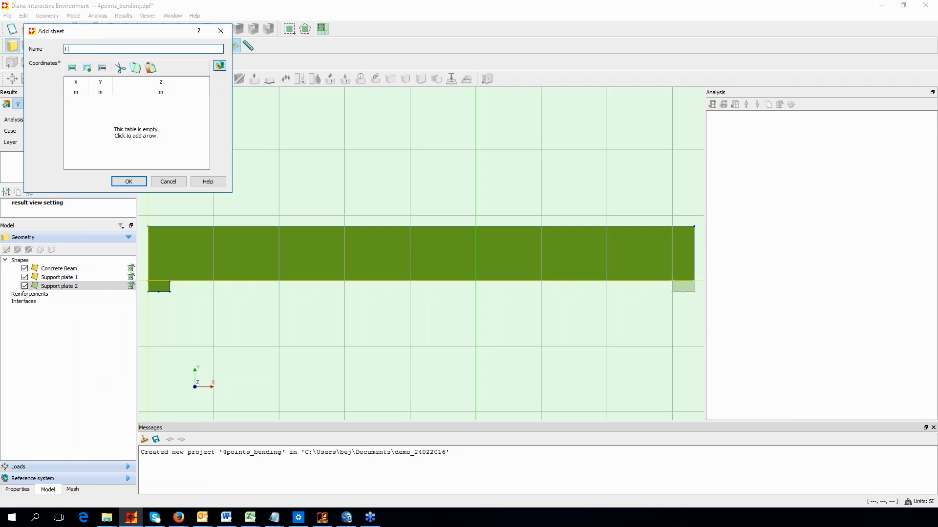
type("oading plate 1")
left_click(71, 68)
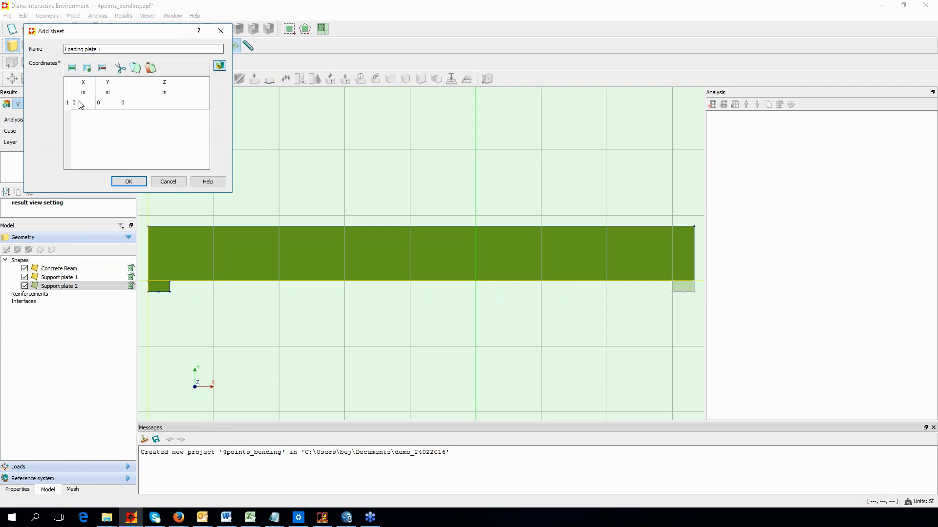
double_click(80, 100)
type("1.4")
key("Tab")
type("0.5")
key("Tab")
key("Tab")
Step: Add the second and third vertices of Loading plate 1 at (1.6, 0.5, 0) and (1.6, 0.6, 0) m
type("1.60.5")
key("Tab")
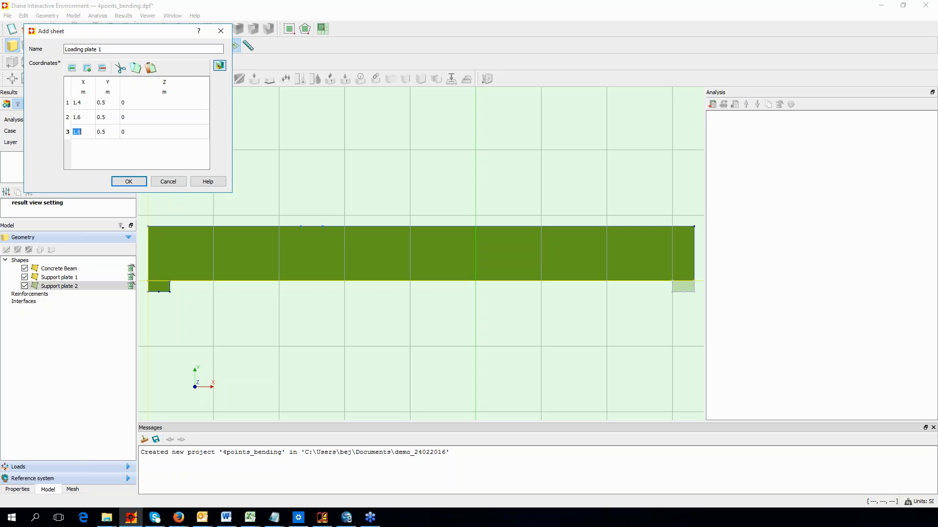
type("1.6")
key("Tab")
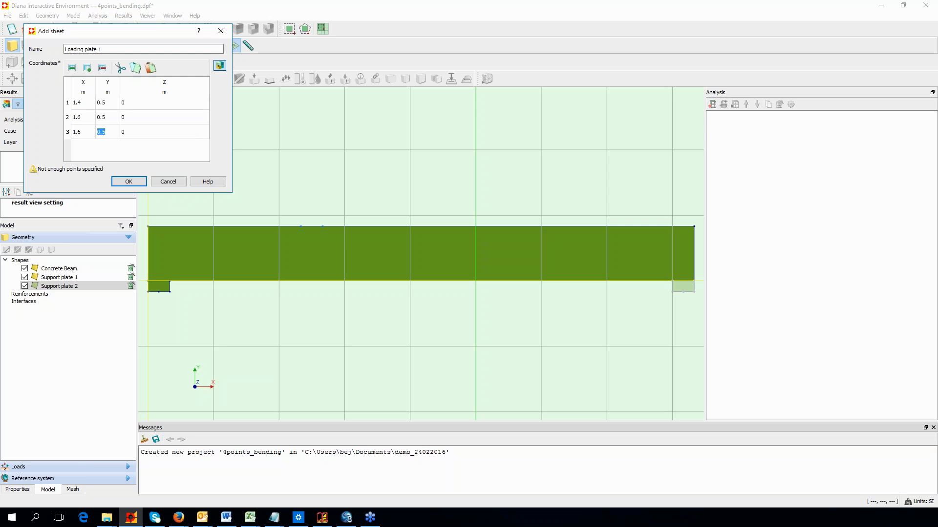
type("0.6")
key("Tab")
key("Tab")
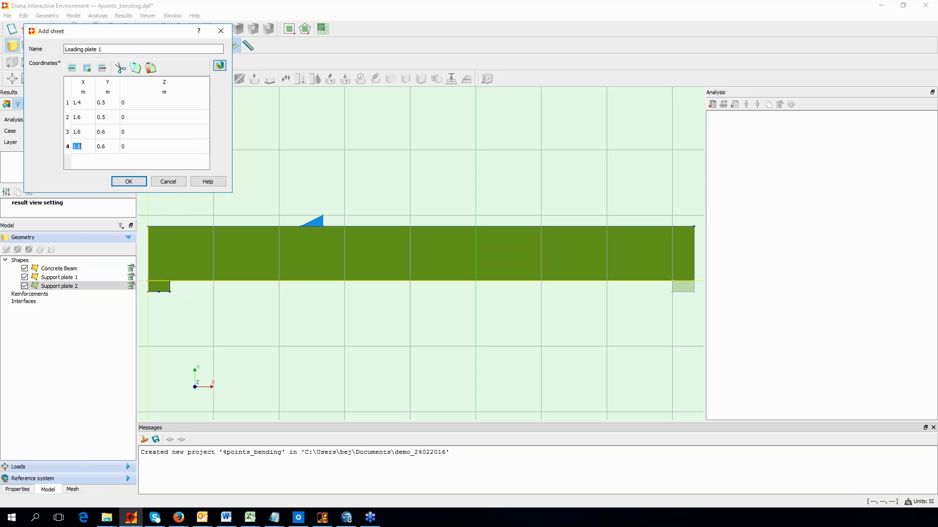
Step: Complete the Loading plate 1 sheet with vertices (1.5, 0.6, 0) and (1.4, 0.6, 0) m
type("1.5")
key("Tab")
type("0.6")
key("Tab")
key("Tab")
type("1")
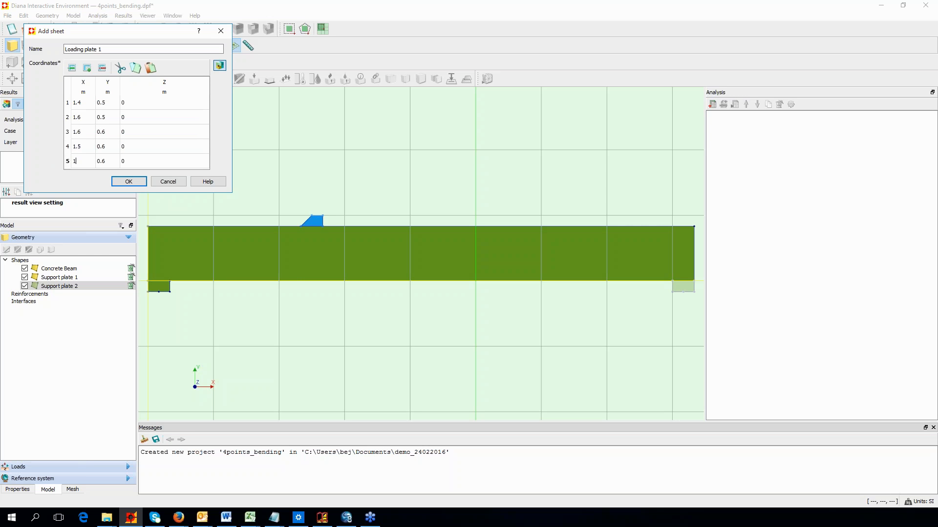
type(".4")
key("Tab")
key("Tab")
left_click(129, 182)
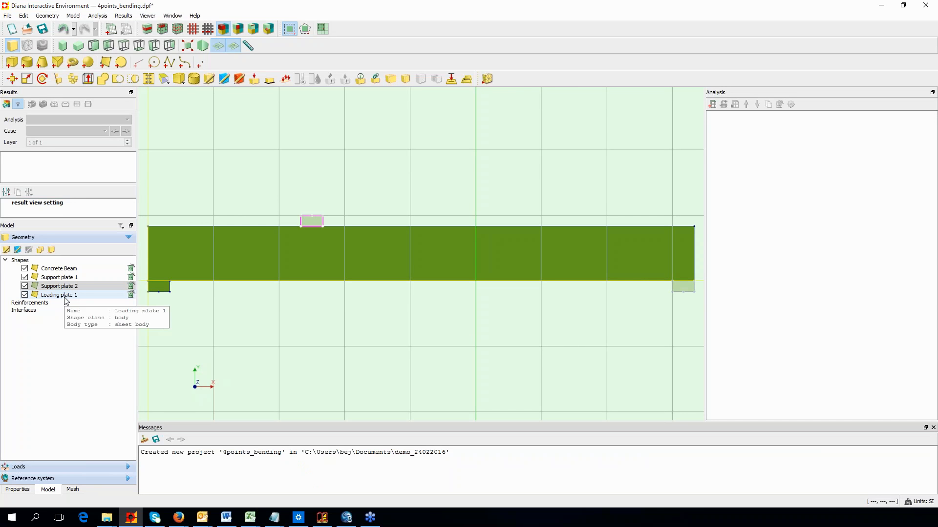
Step: Duplicate Loading plate 1 and move the copy, Loading plate 2, by 2.2 m in the X direction
right_click(65, 297)
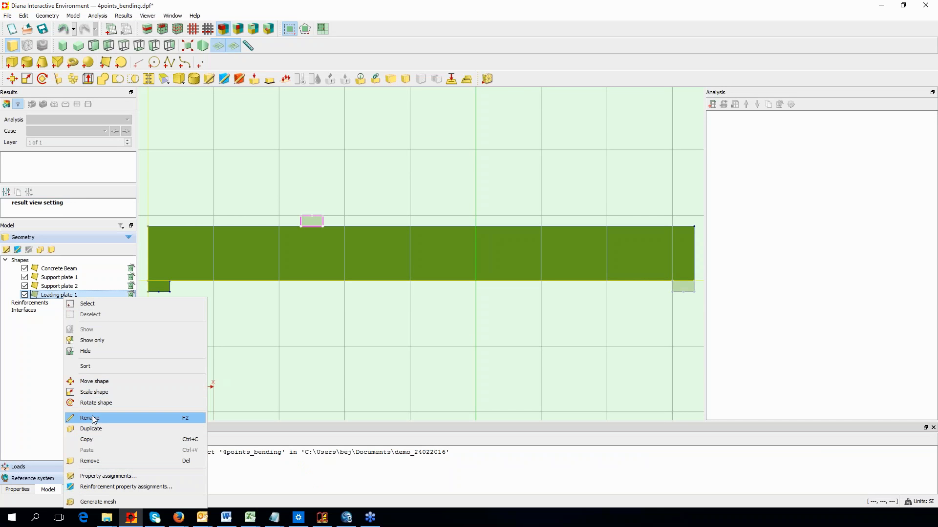
left_click(97, 429)
right_click(73, 307)
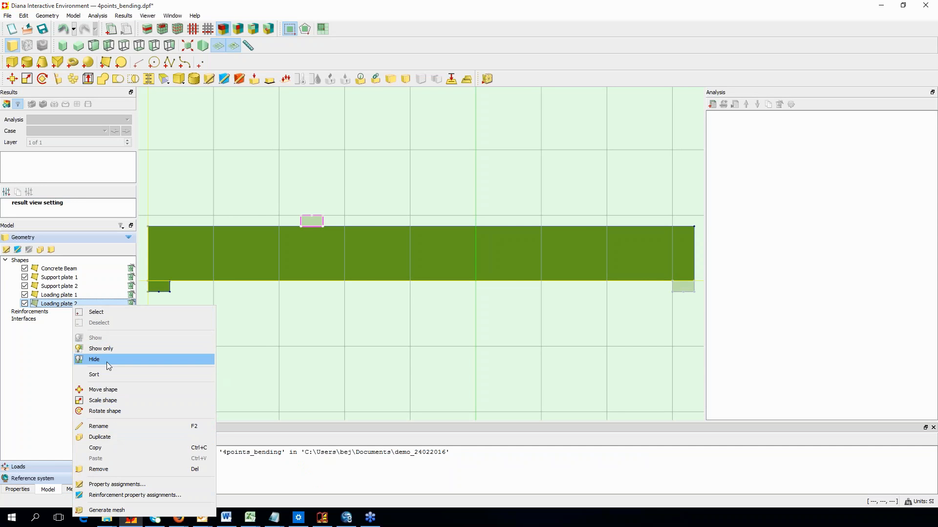
left_click(111, 390)
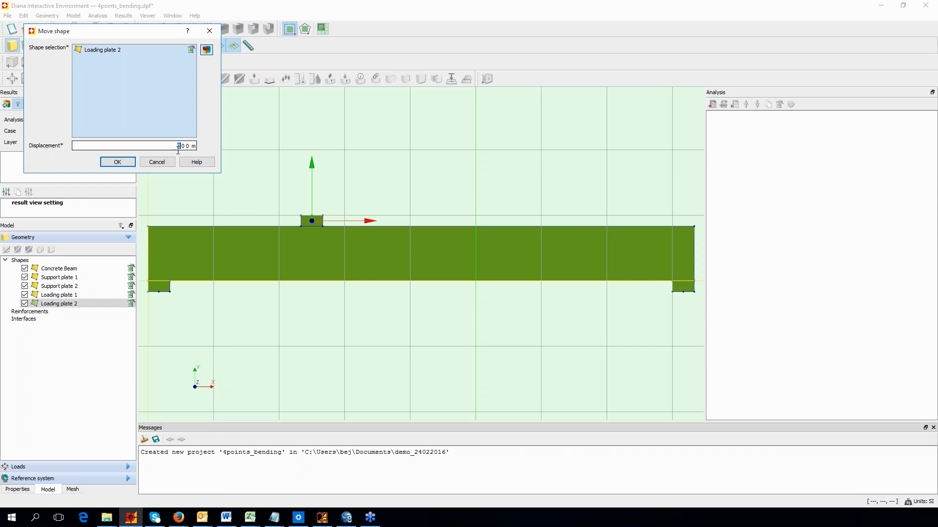
type("2.2")
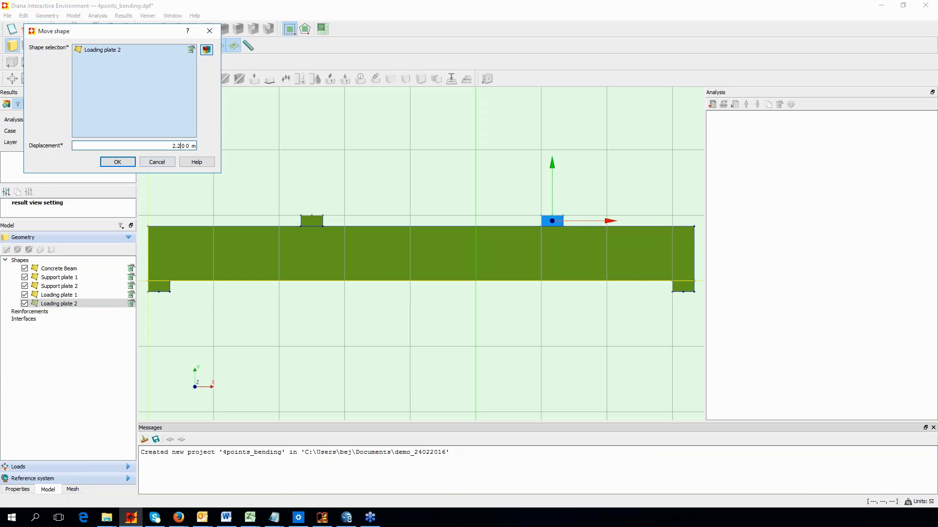
left_click(130, 163)
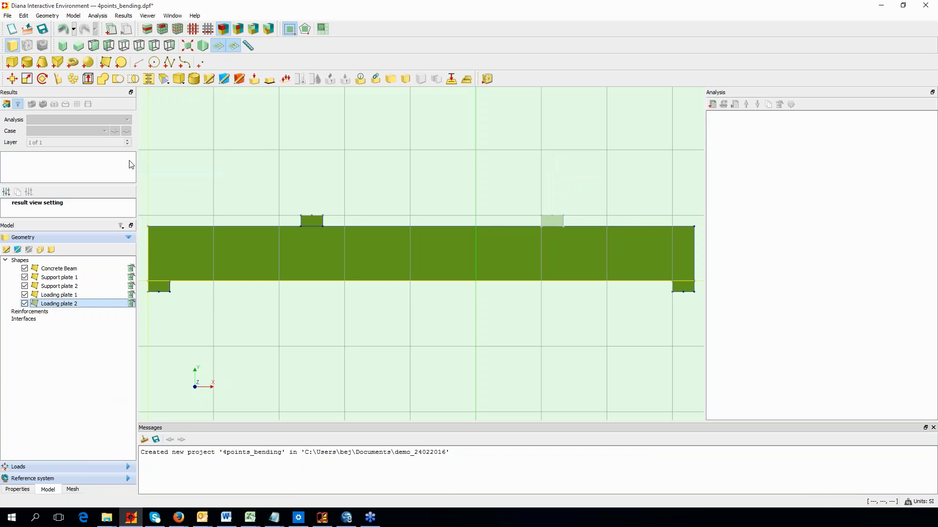
left_click(395, 185)
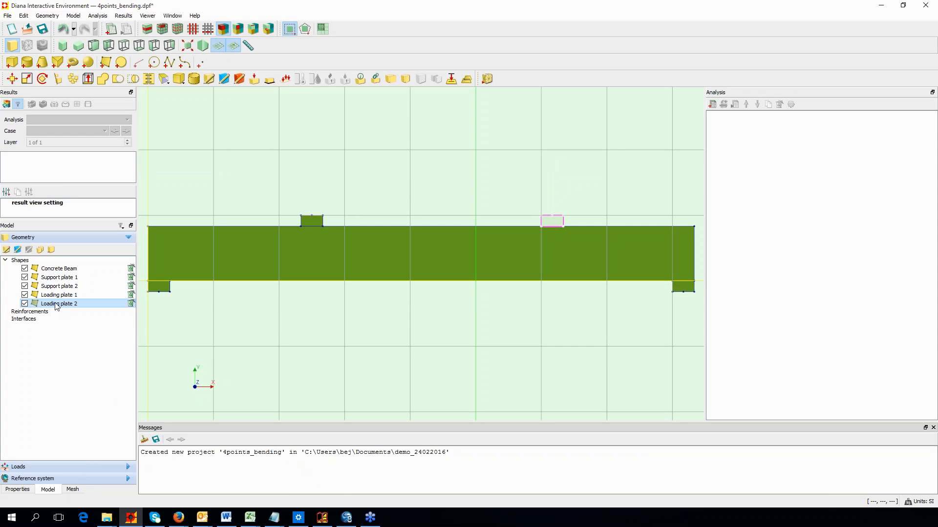
Step: Hide the Concrete Beam and Support plate 1, and show both shapes again
left_click(24, 268)
left_click(24, 277)
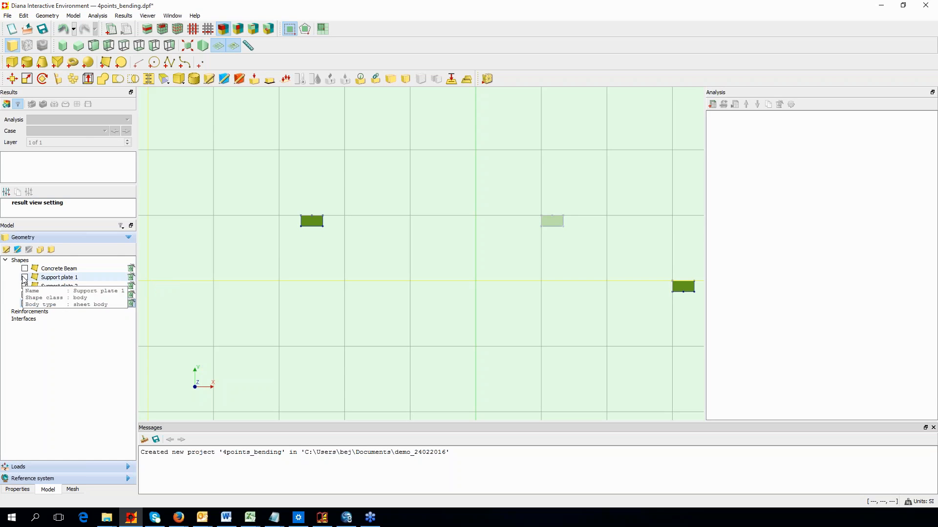
left_click(24, 277)
left_click(24, 268)
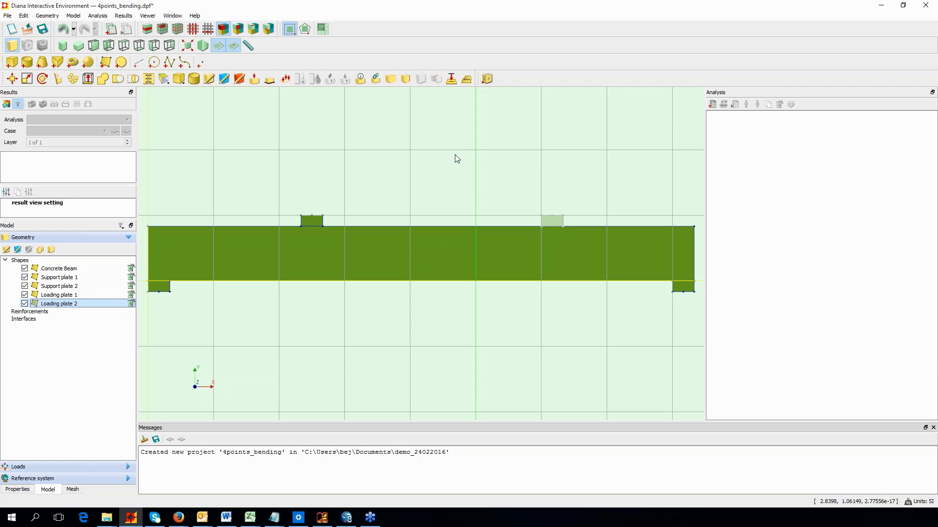
Step: Start a geometry load named Force load in a new load case, Geometry load set 1, with Point as the load target type
left_click(49, 17)
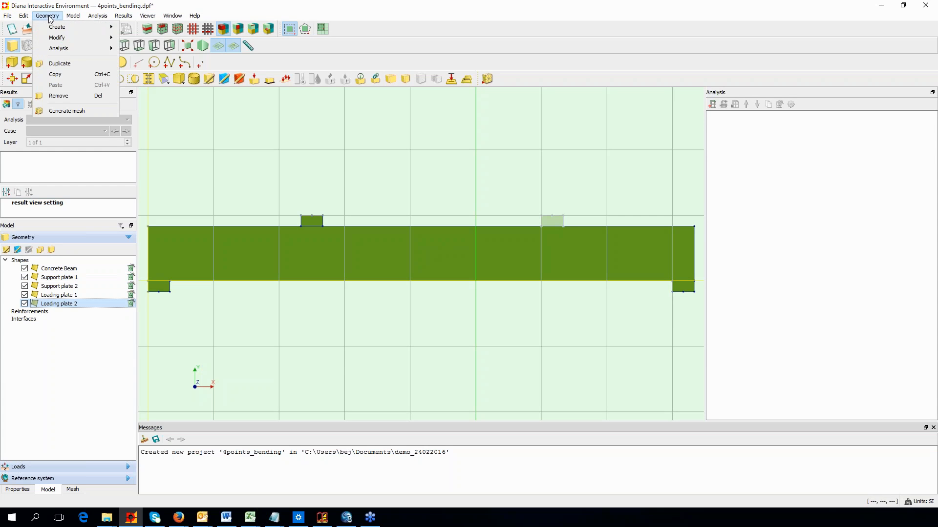
mouse_move(72, 48)
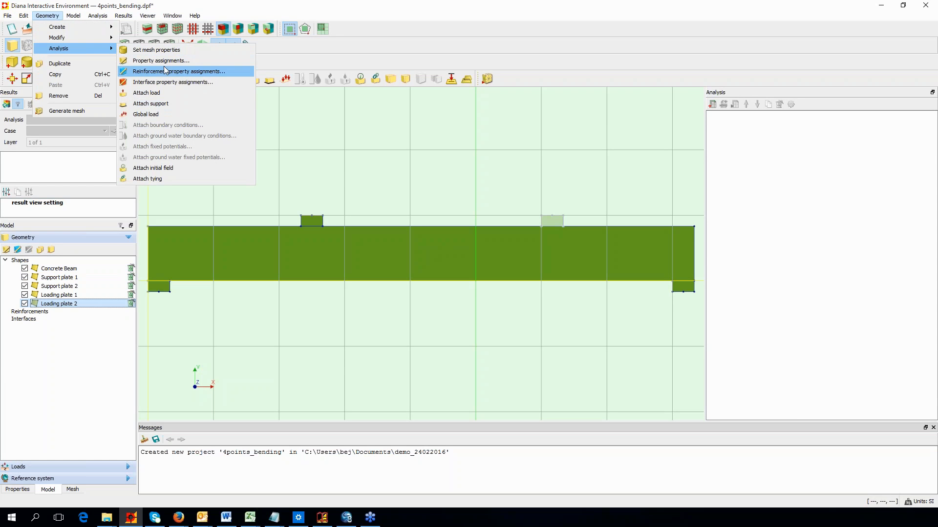
left_click(160, 95)
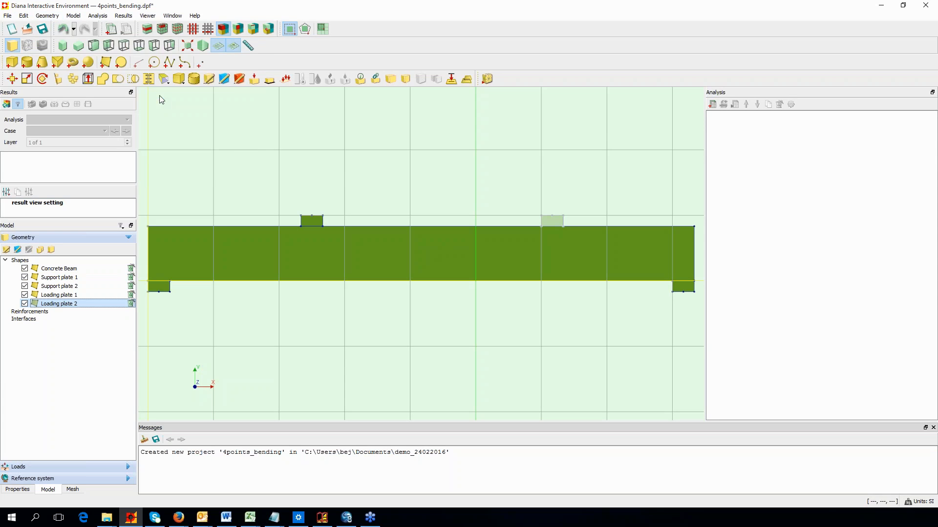
left_click_drag(117, 33, 159, 32)
left_click(174, 48)
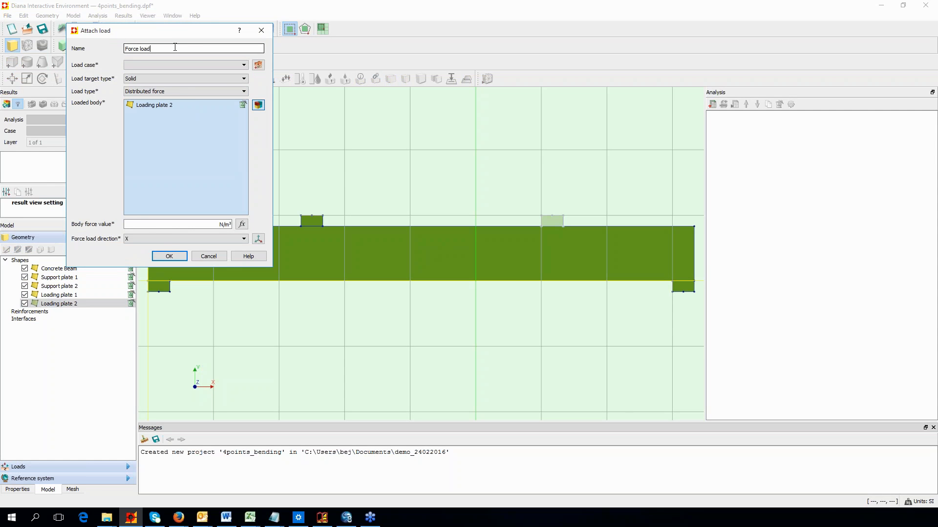
left_click(259, 65)
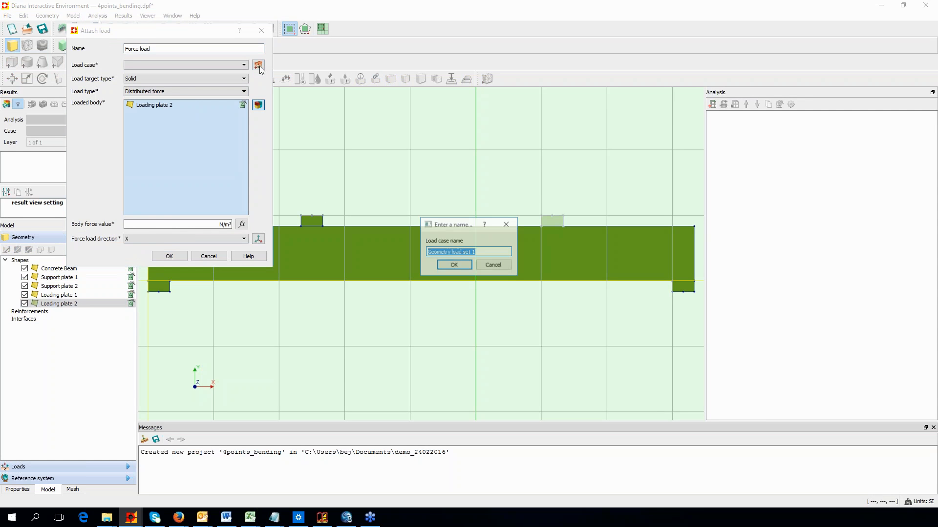
left_click(444, 263)
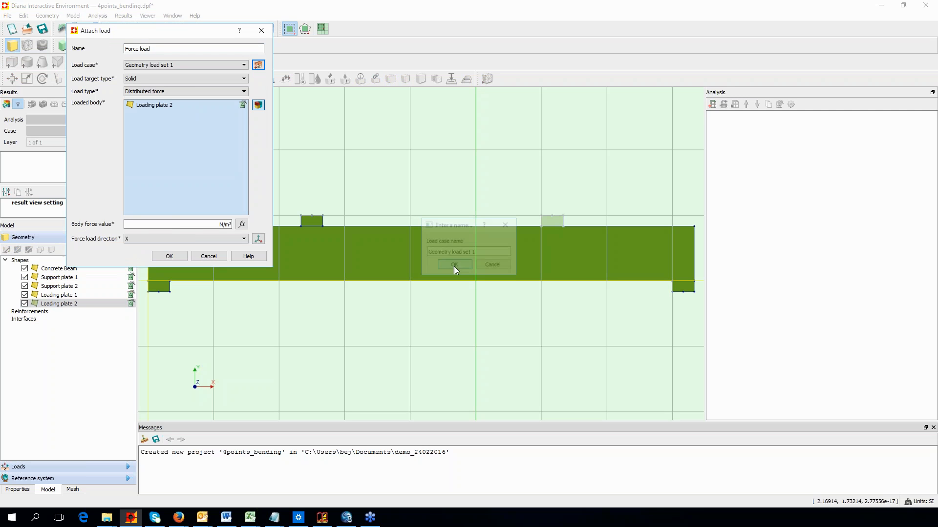
left_click(142, 80)
left_click(139, 105)
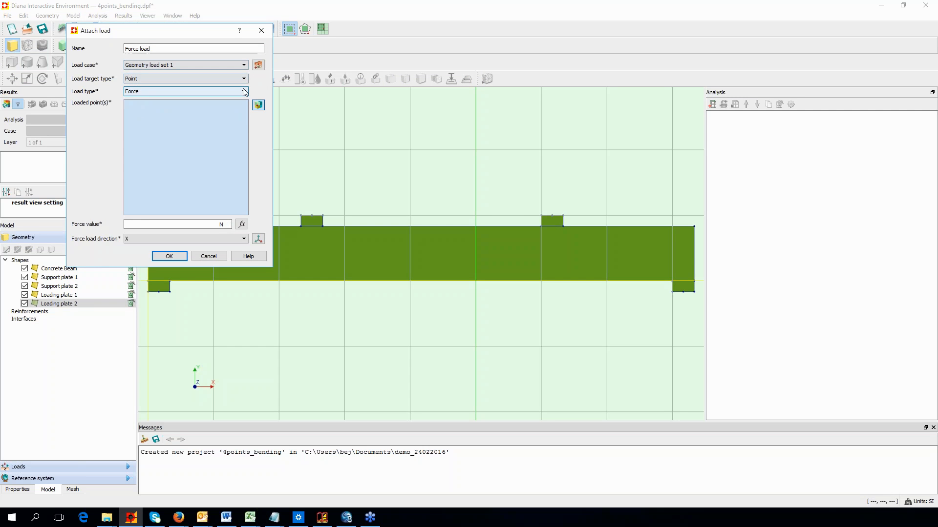
Step: Set the load type to Force and select the top middle vertices of Loading plate 1 and Loading plate 2 as loaded points
left_click(175, 91)
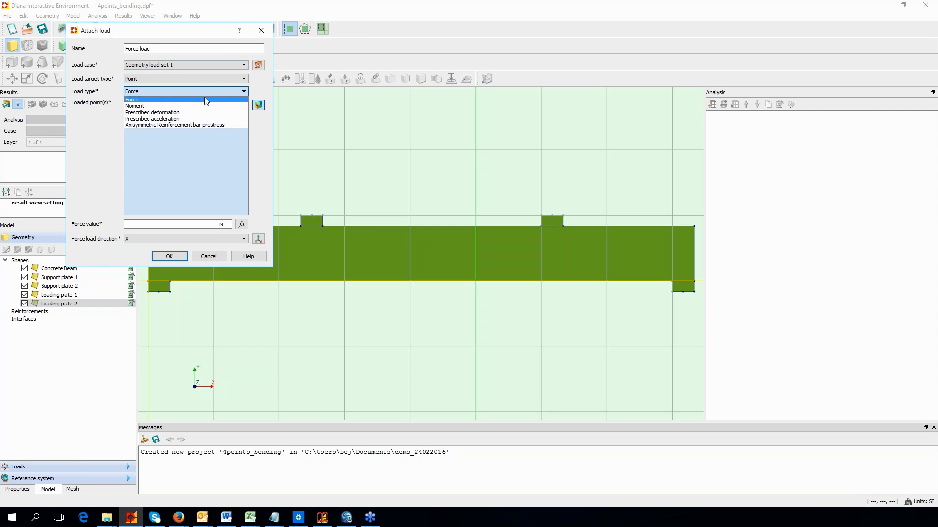
left_click(161, 100)
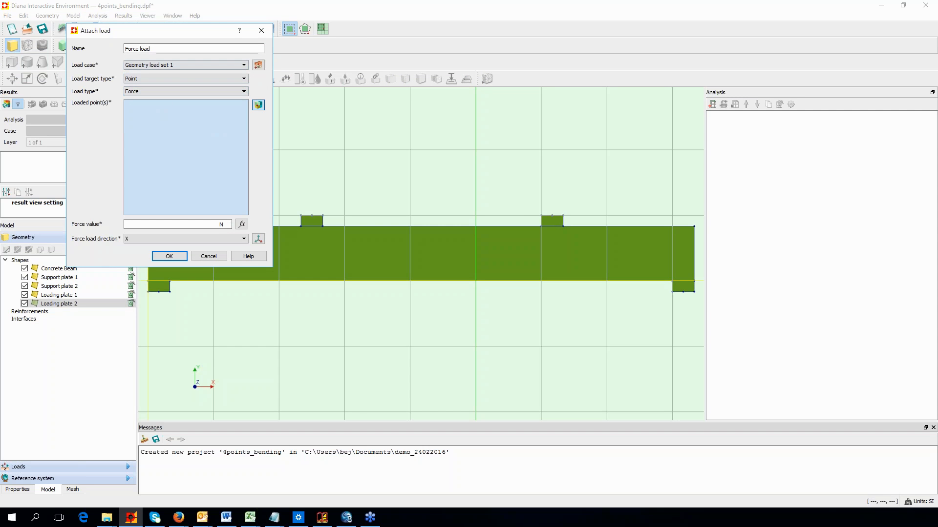
left_click_drag(182, 30, 164, 37)
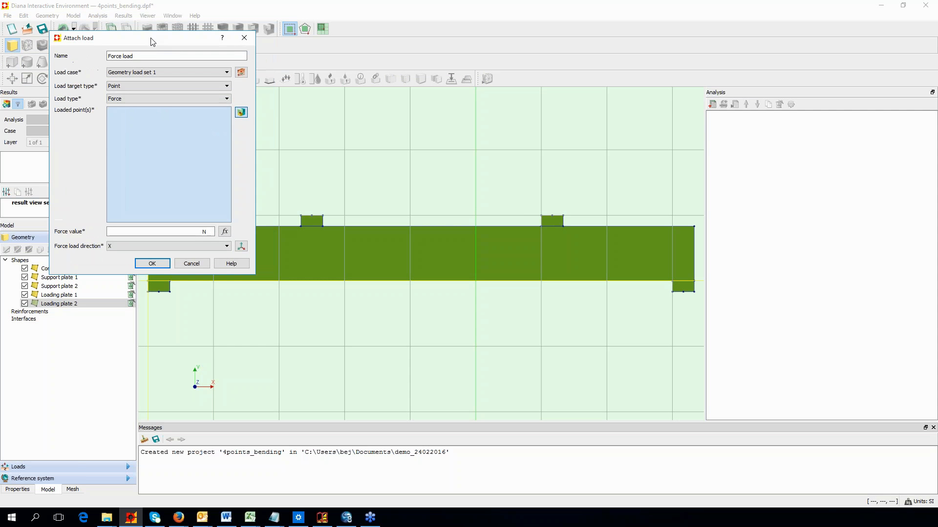
left_click(312, 216)
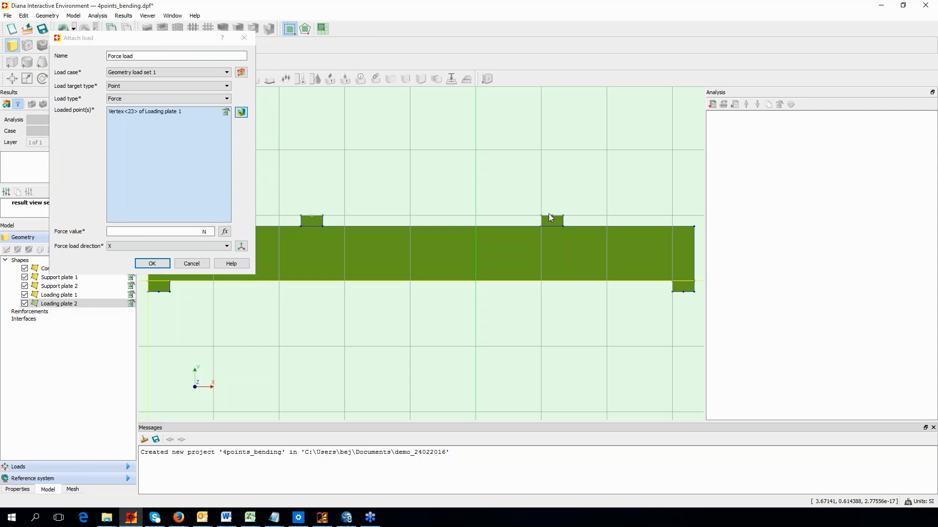
left_click(552, 216)
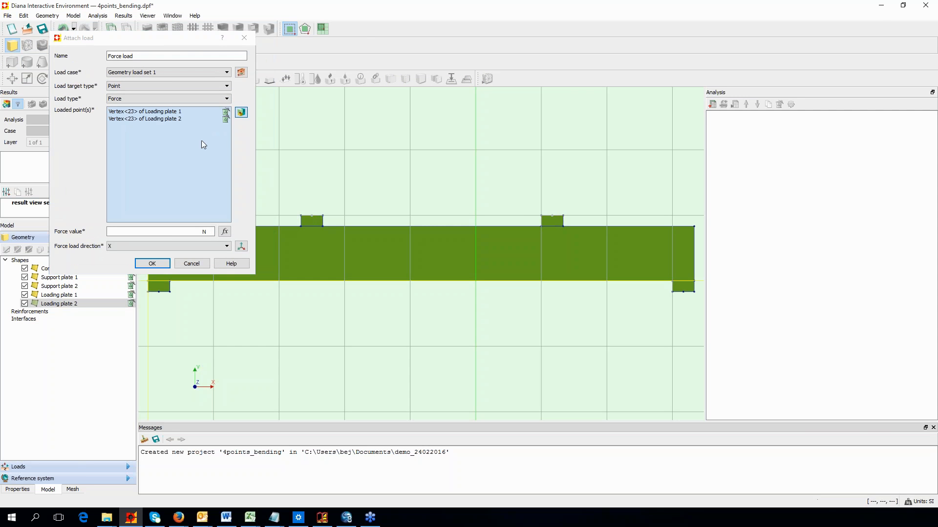
Step: Set the force value to -1000 N in the Y direction and attach the load
left_click(184, 232)
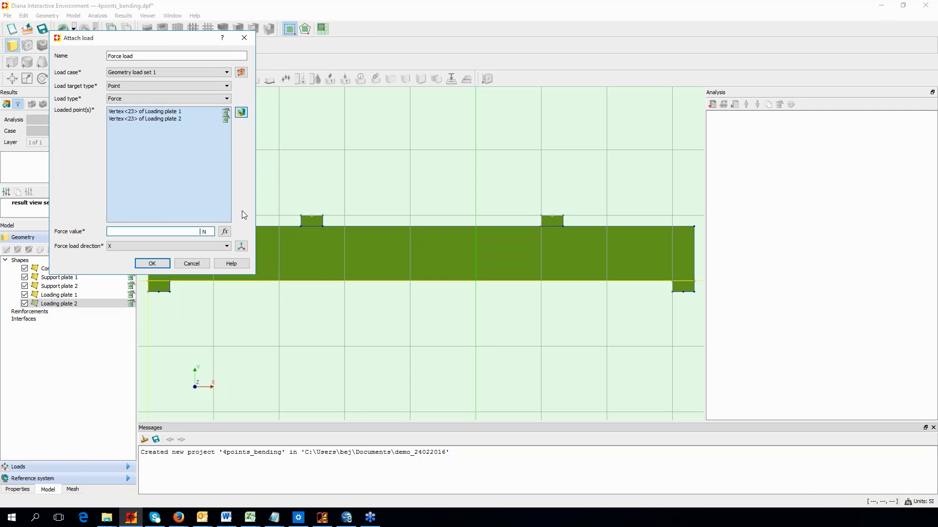
type("-1000 N")
left_click(221, 247)
left_click(221, 247)
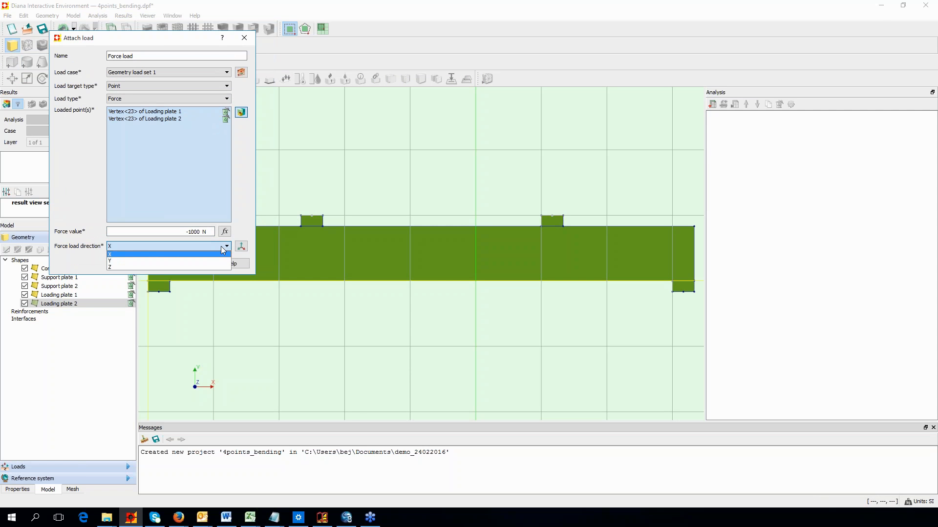
left_click(166, 258)
left_click(163, 264)
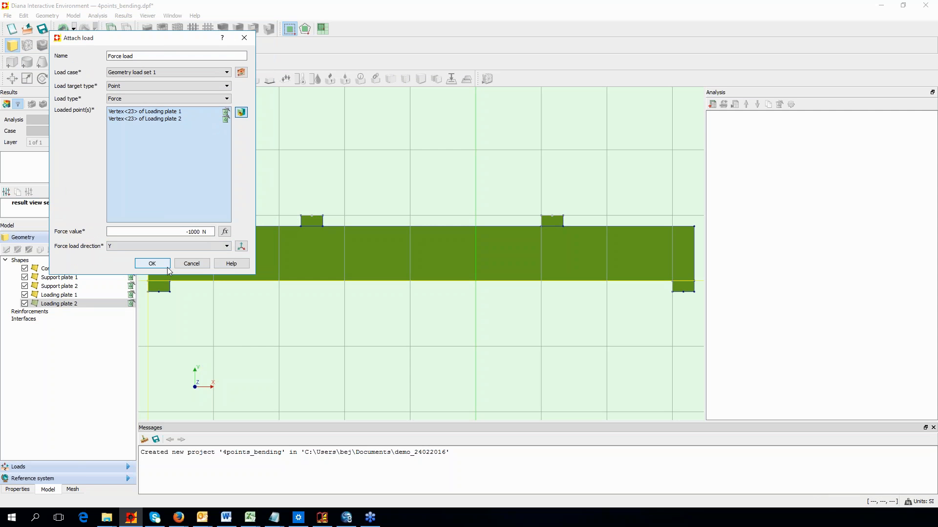
left_click(152, 264)
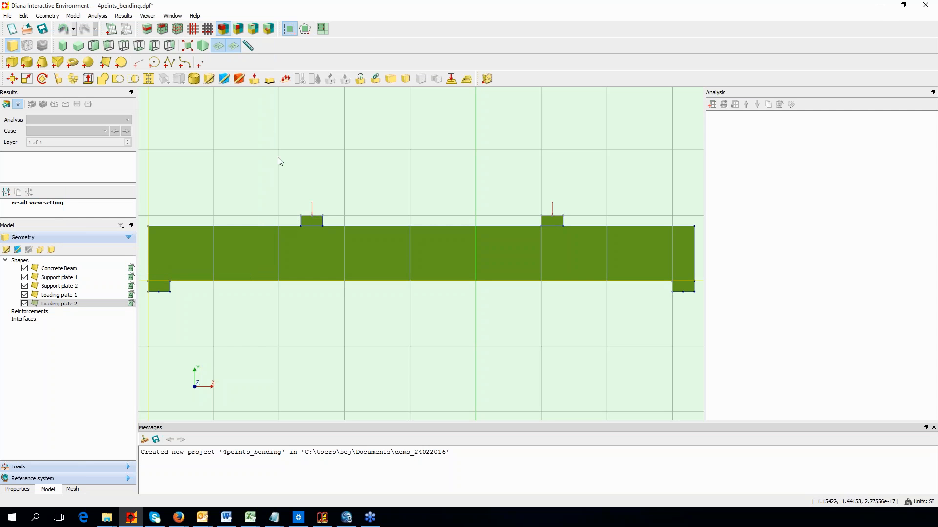
Step: Examine the force on Loading plate 1 up close, restore the full model view and show the load cases
scroll(314, 236, "up", 5)
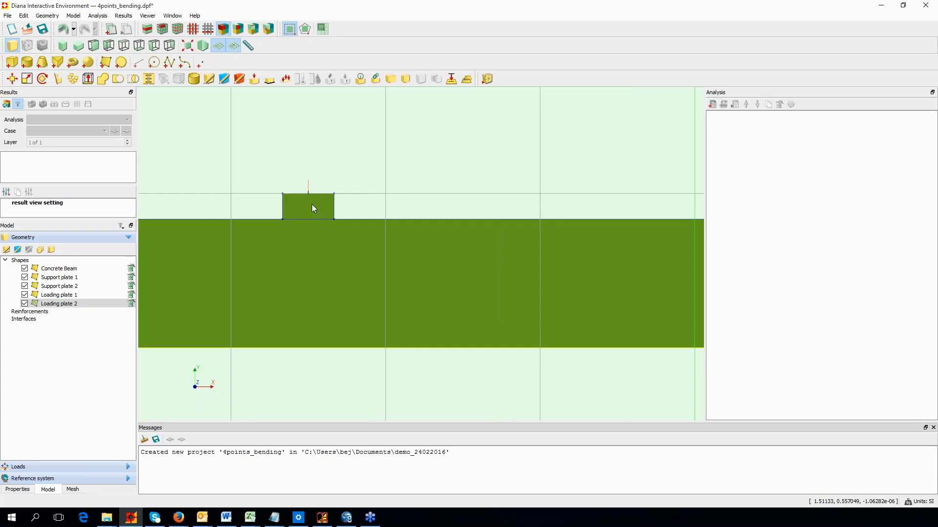
scroll(312, 205, "up", 2)
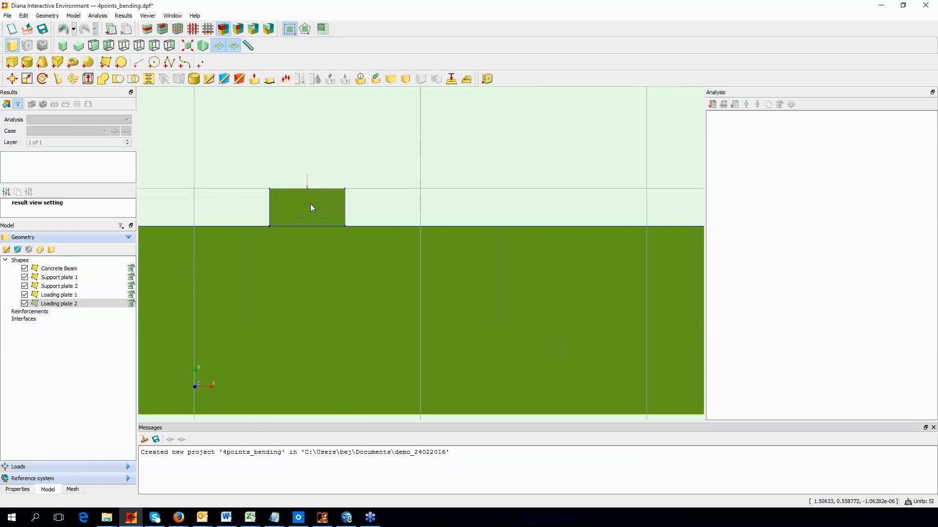
left_click(188, 45)
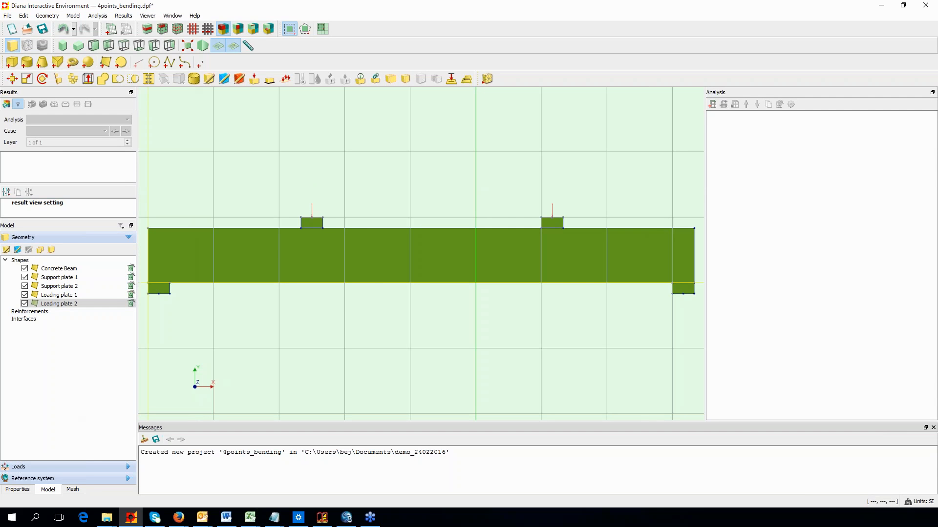
left_click(82, 466)
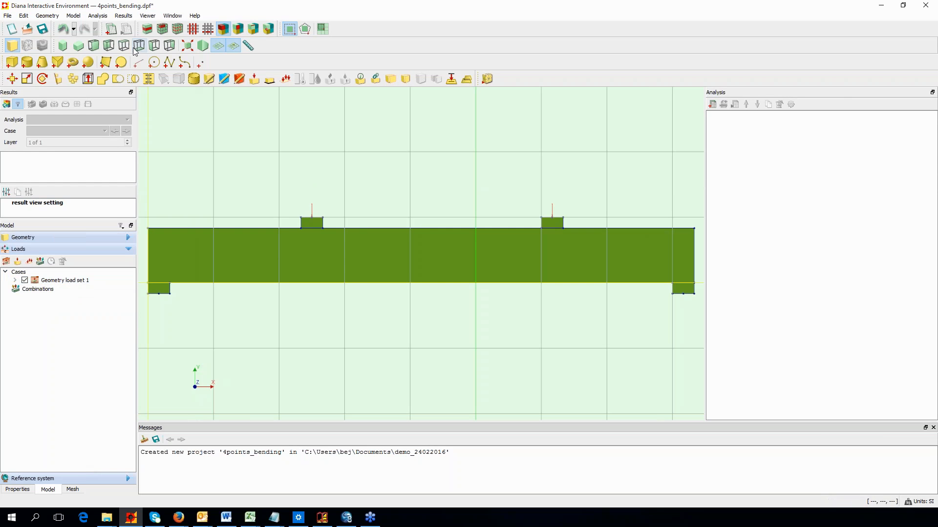
Step: Start a geometry support named BC1 in a new support set, Geometry support set 1, with Point as the support target type
left_click(49, 17)
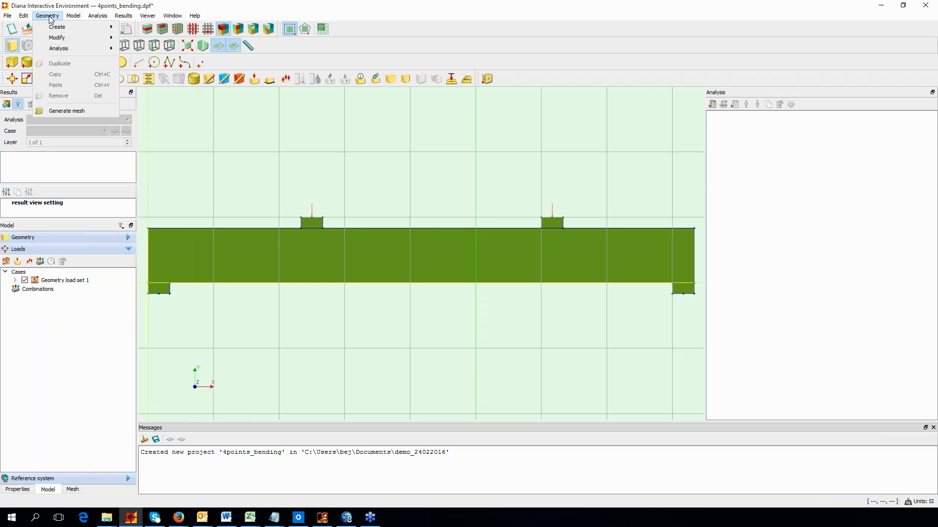
mouse_move(61, 49)
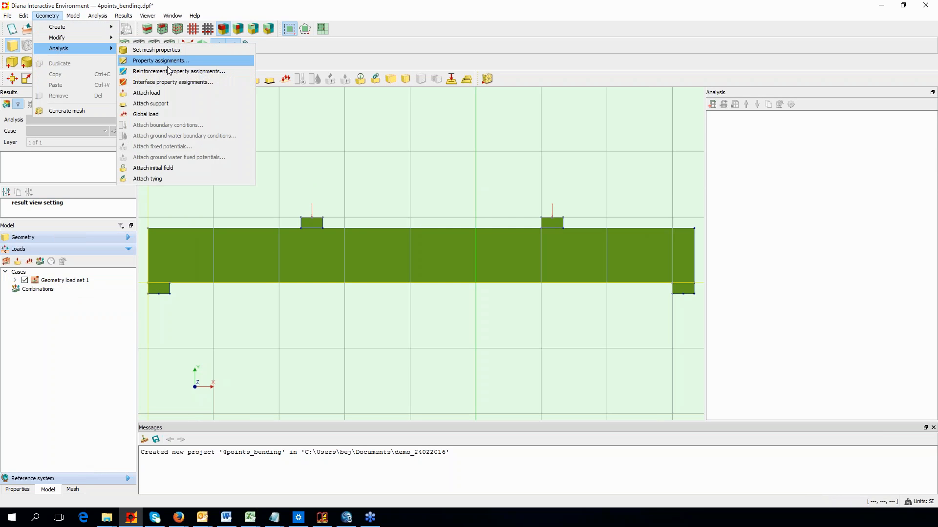
left_click(169, 105)
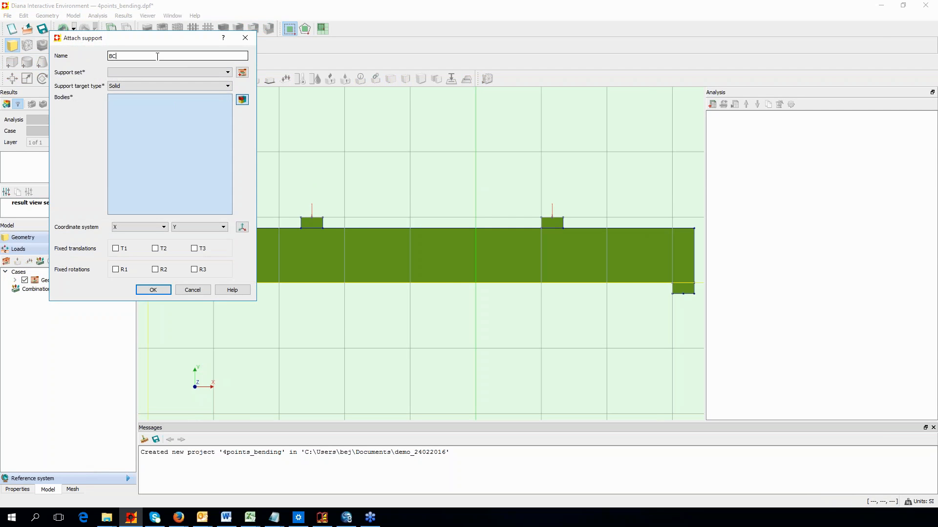
left_click(242, 73)
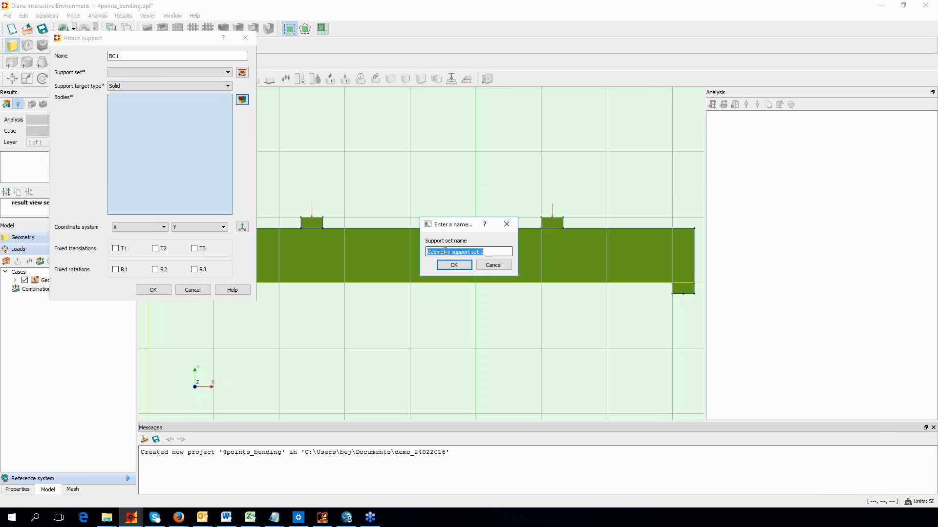
left_click(455, 265)
left_click(226, 86)
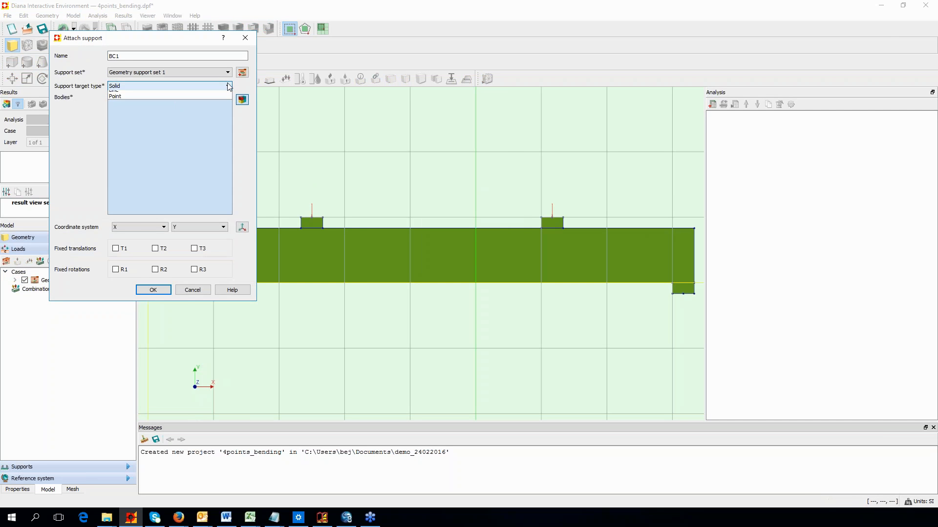
left_click(160, 113)
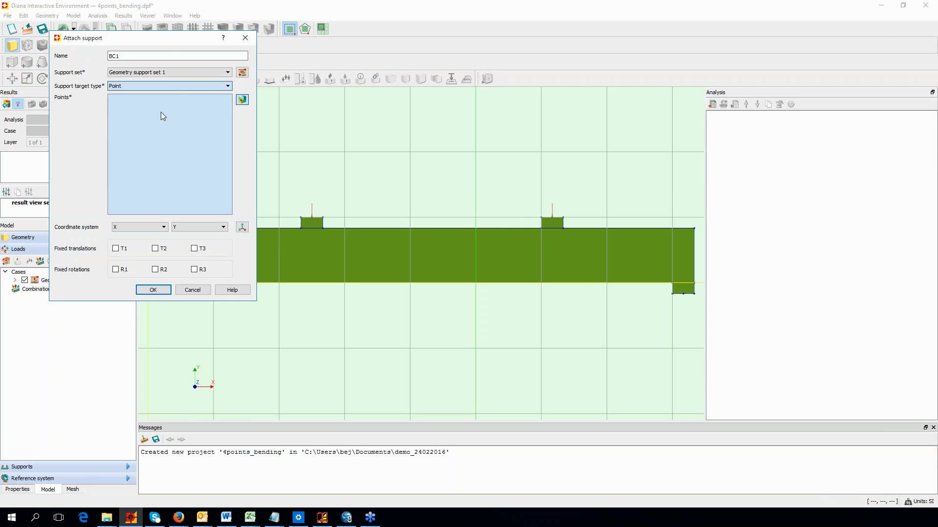
Step: Attach BC1 to the bottom middle vertex of Support plate 1 with translations T1 and T2 fixed
left_click_drag(196, 41, 421, 46)
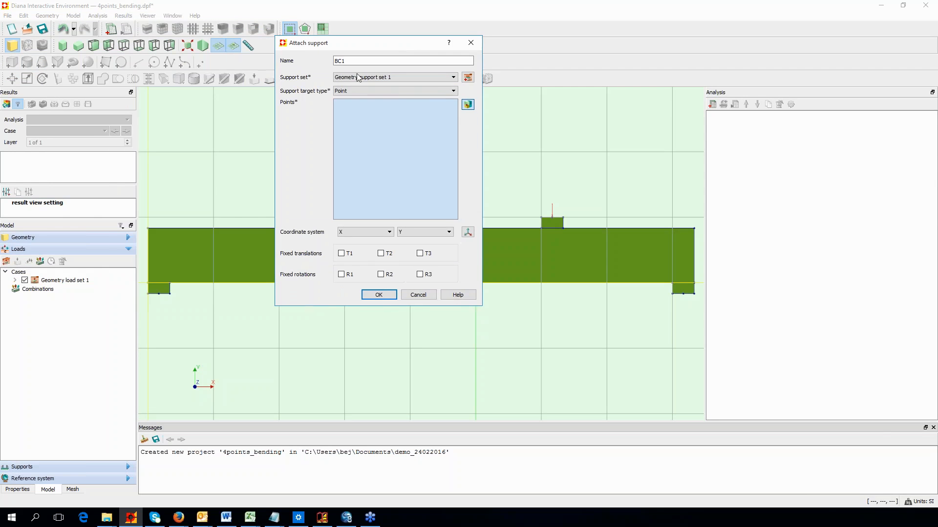
left_click(158, 293)
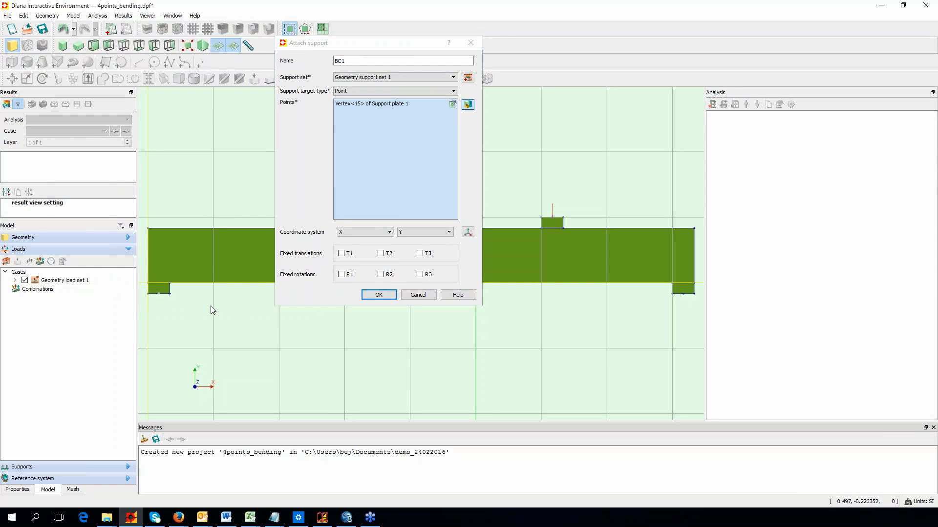
left_click(341, 254)
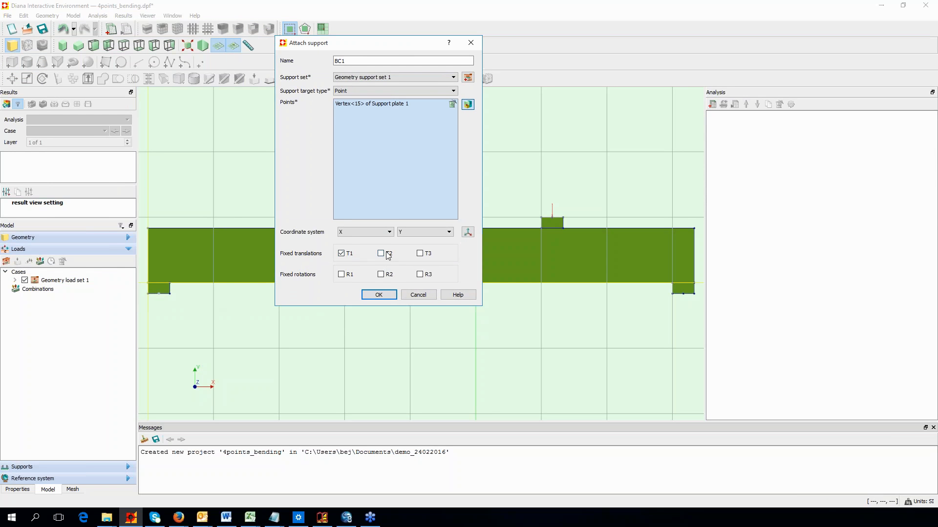
left_click(380, 254)
left_click(379, 296)
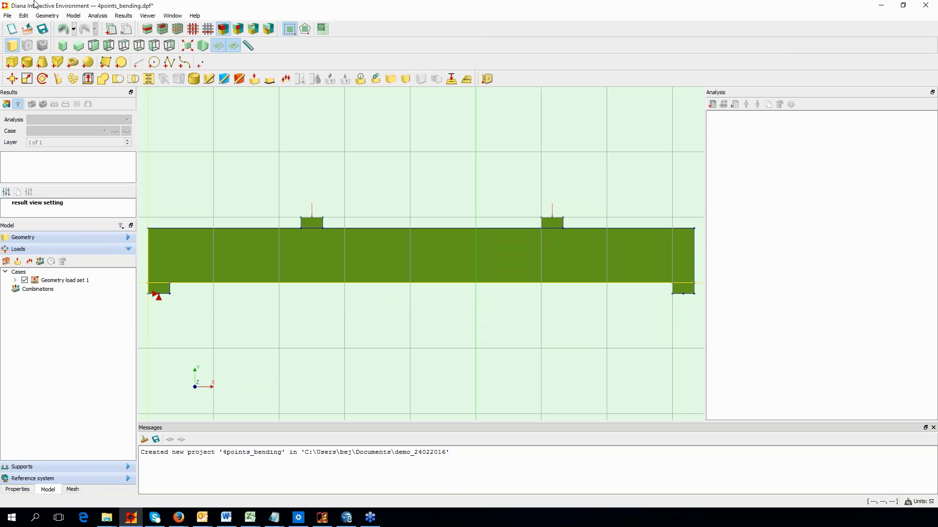
Step: Attach a point support BC2 in Geometry support set 1 to the bottom middle vertex of Support plate 2, fixing translation T2
left_click(47, 16)
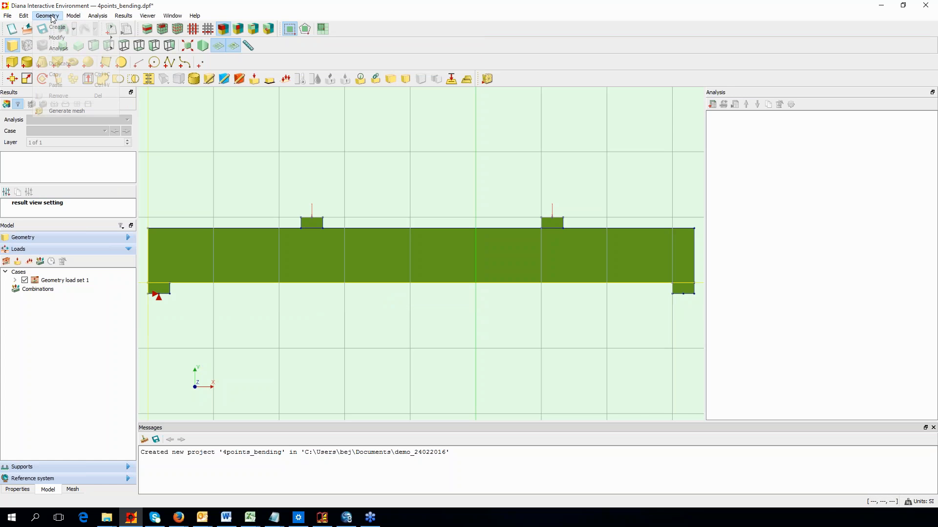
mouse_move(59, 48)
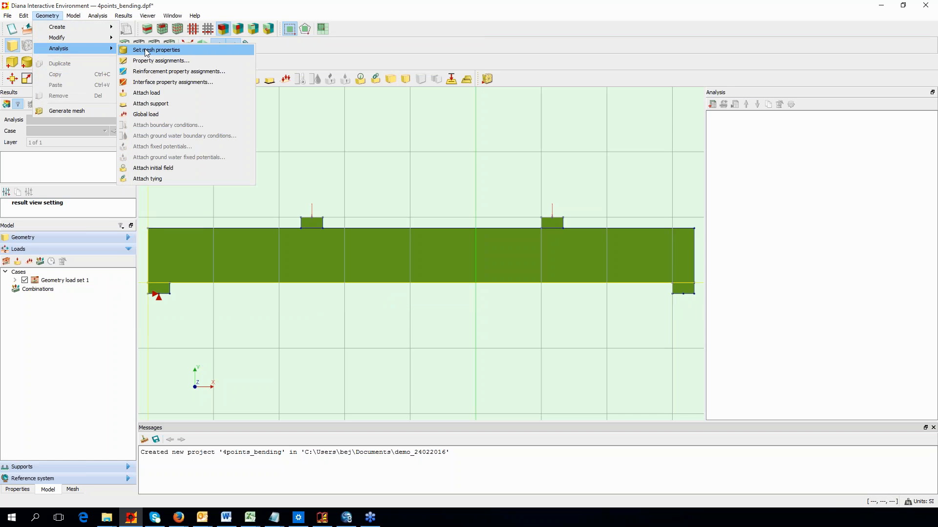
left_click(152, 104)
left_click(353, 61)
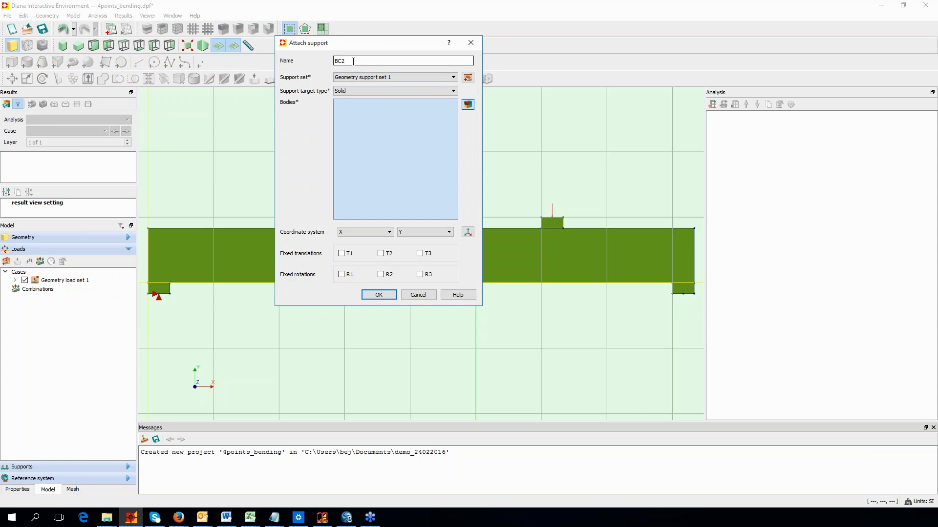
key("Tab")
left_click(423, 92)
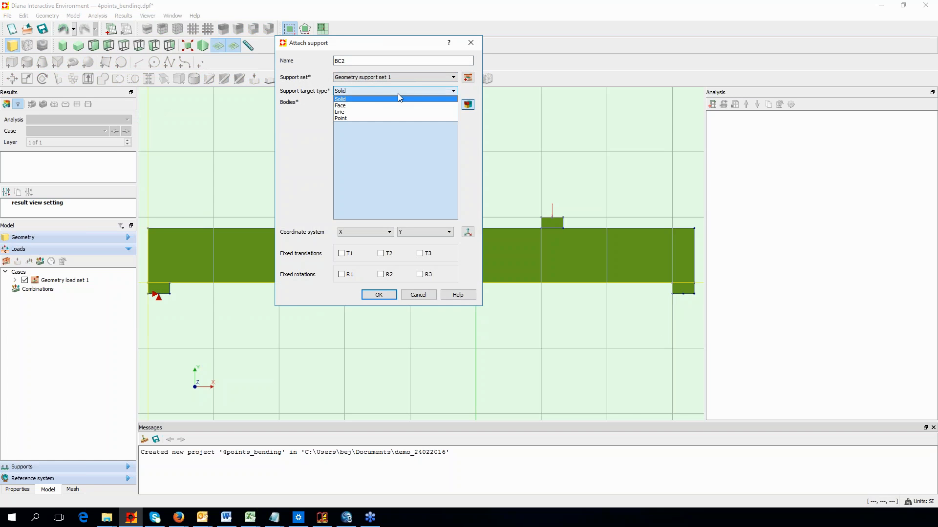
left_click(379, 118)
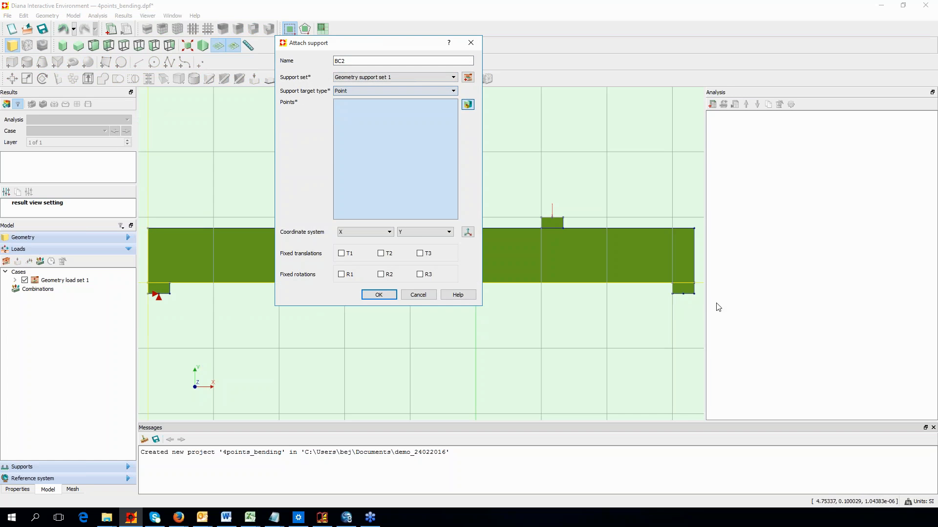
left_click(683, 295)
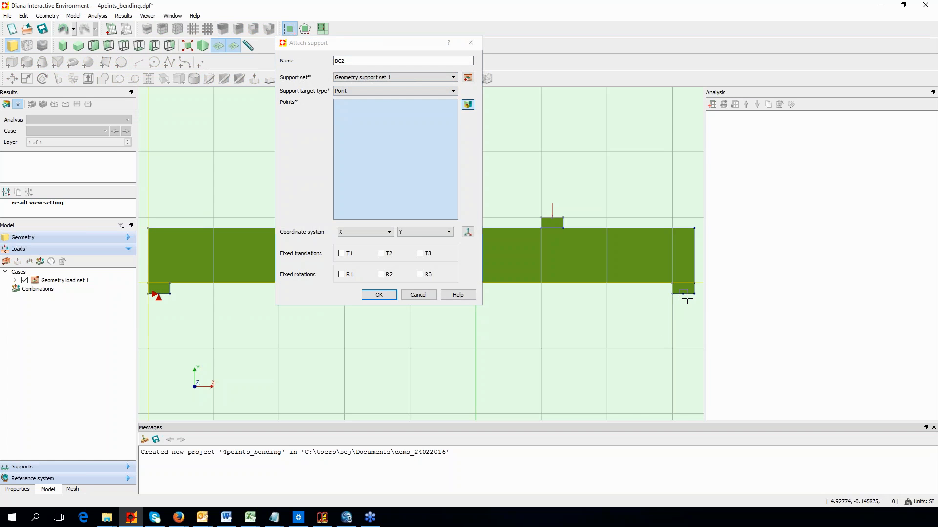
left_click(381, 253)
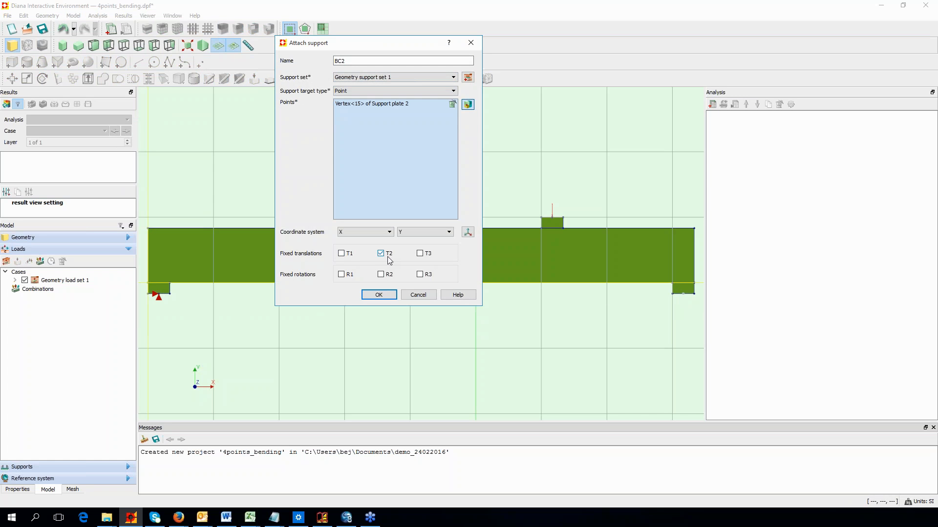
left_click(379, 294)
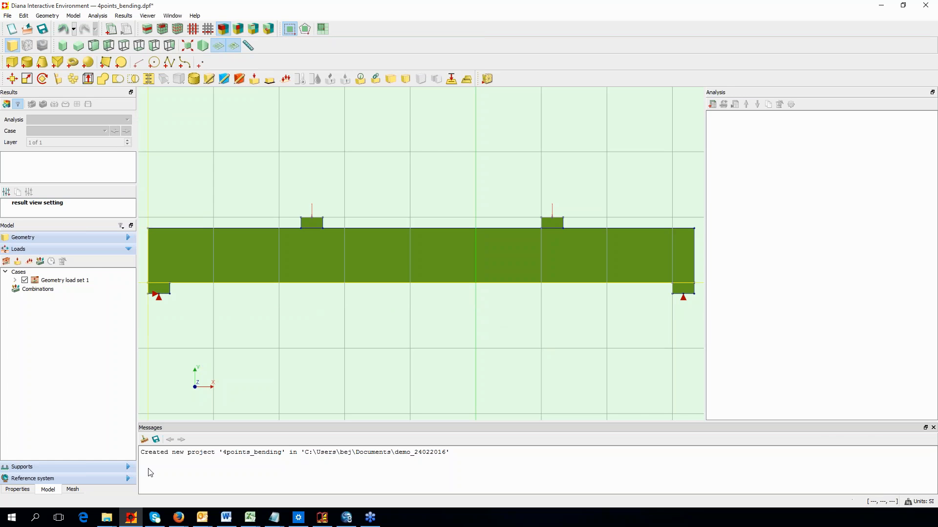
Step: List the supports contained in Geometry support set 1 and toggle the set's visibility
left_click(109, 467)
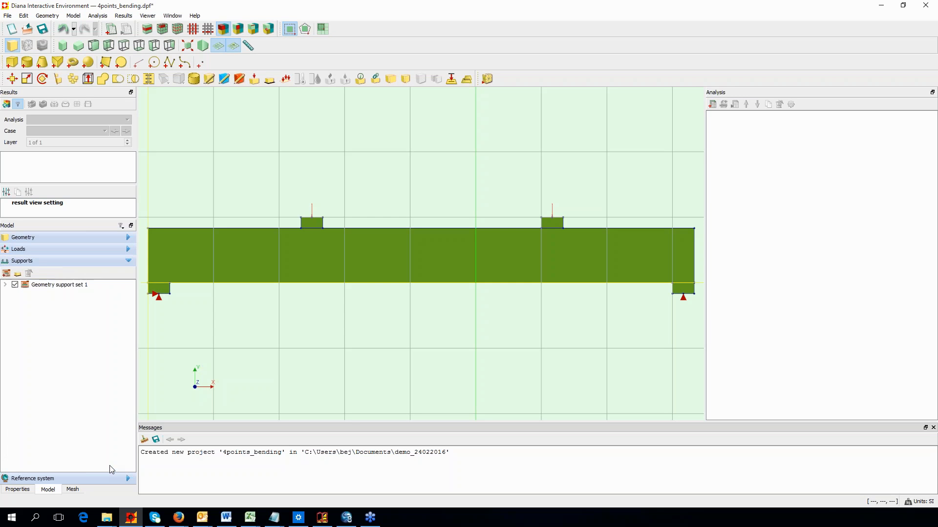
left_click(5, 285)
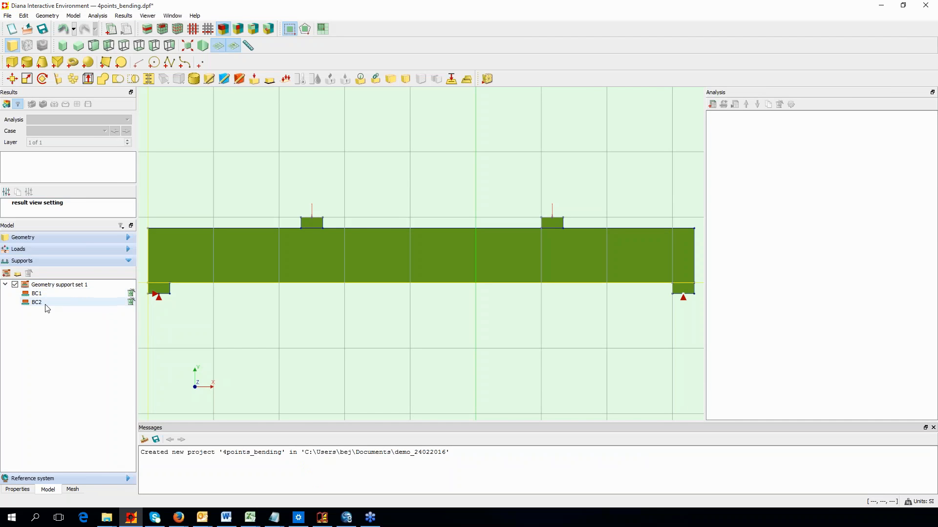
left_click(16, 286)
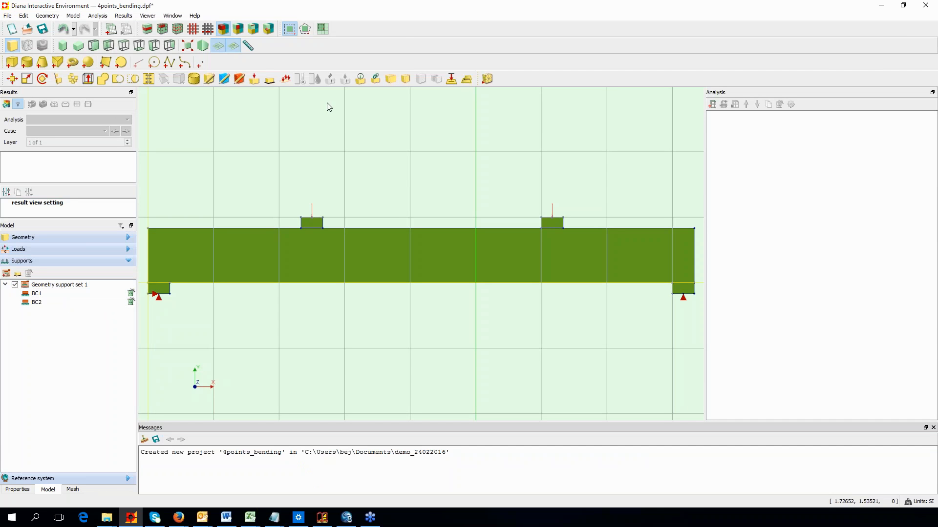
Step: Create a line named Bar from point (0, 0.05, 0) to point (5, 0.05, 0) m along the beam's lower part
left_click(139, 66)
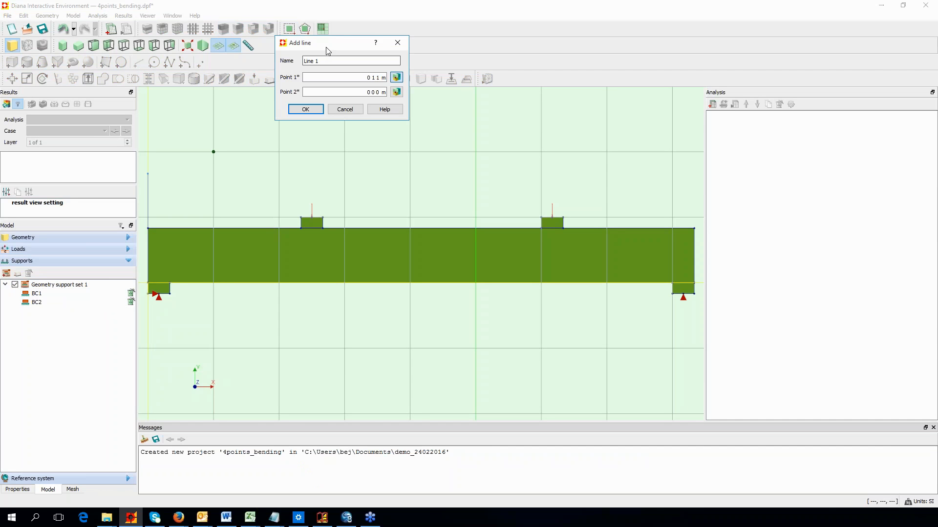
left_click_drag(126, 78, 105, 78)
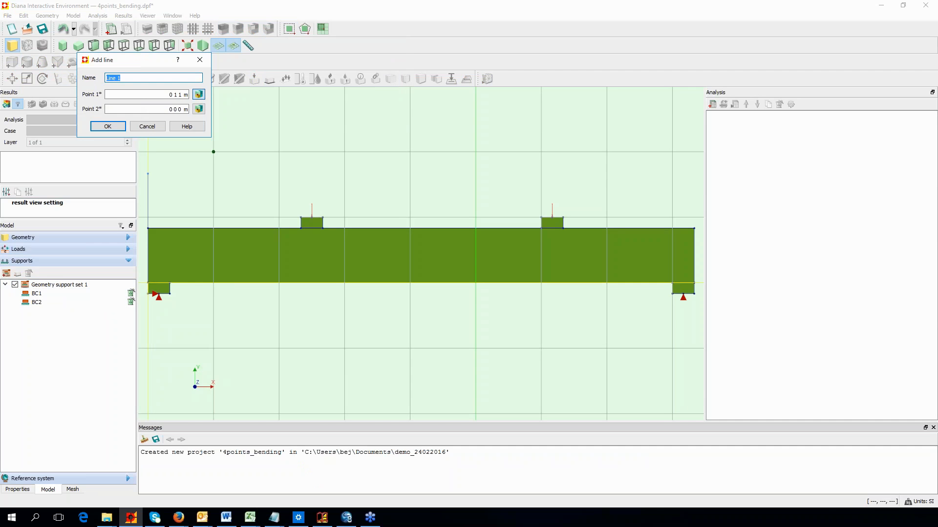
type("Bar")
left_click_drag(174, 95, 190, 96)
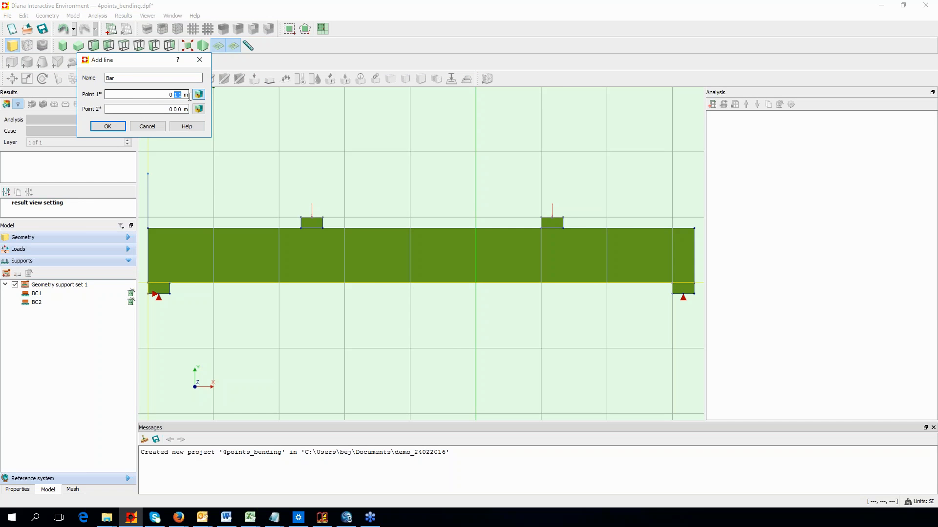
type("0.")
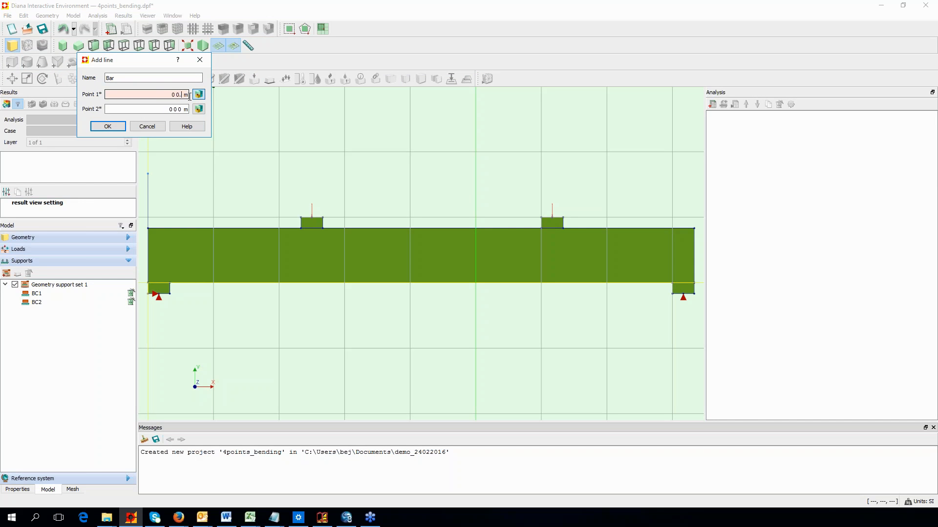
type("05 0")
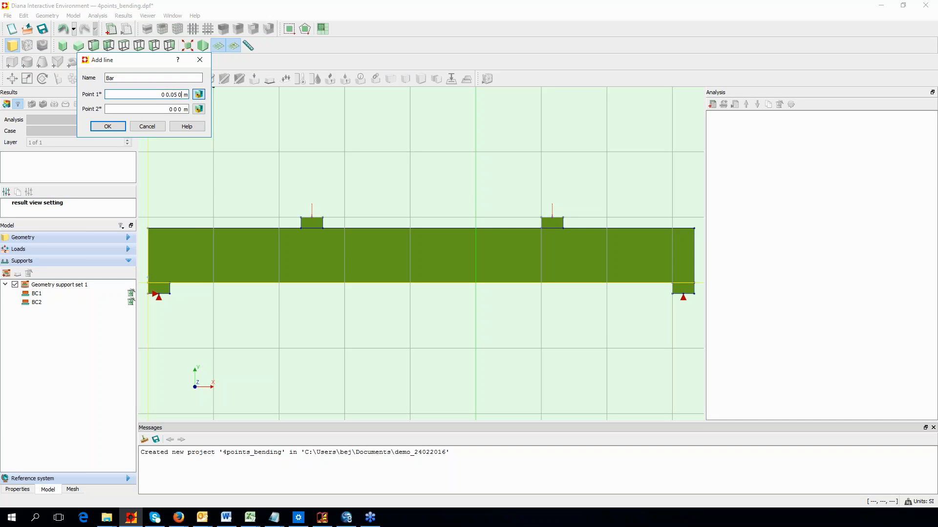
key("Tab")
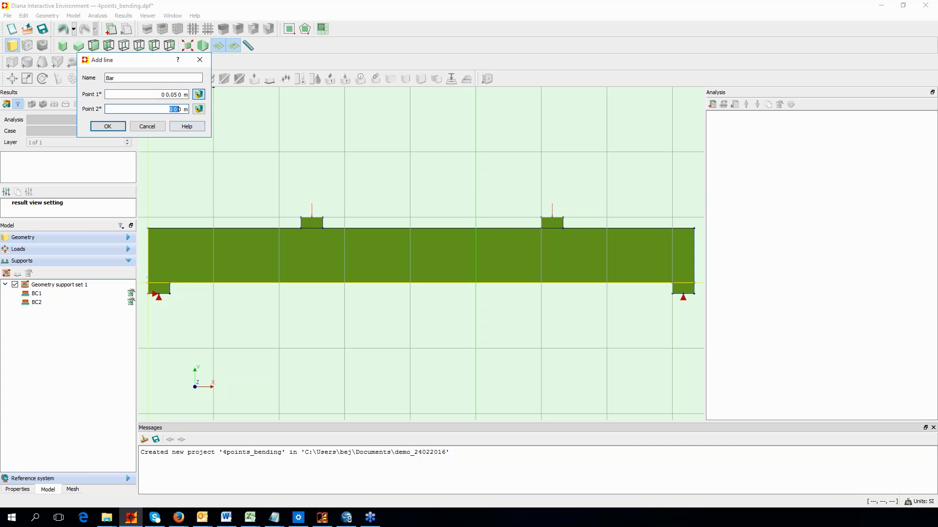
type("5")
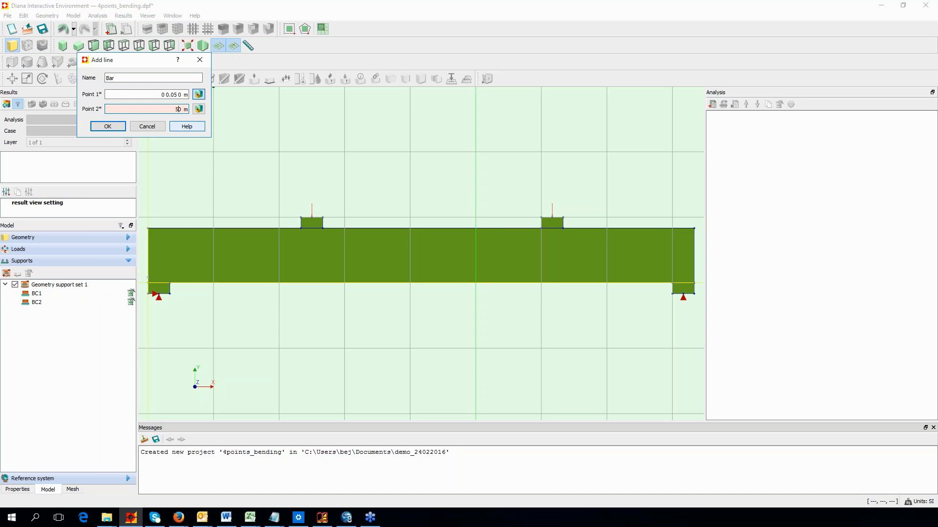
type(" 0.0500")
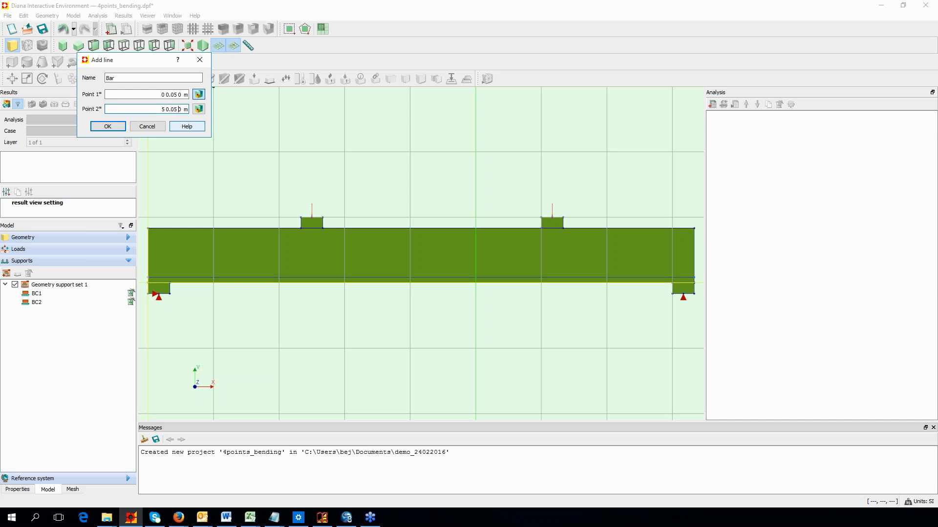
left_click(110, 126)
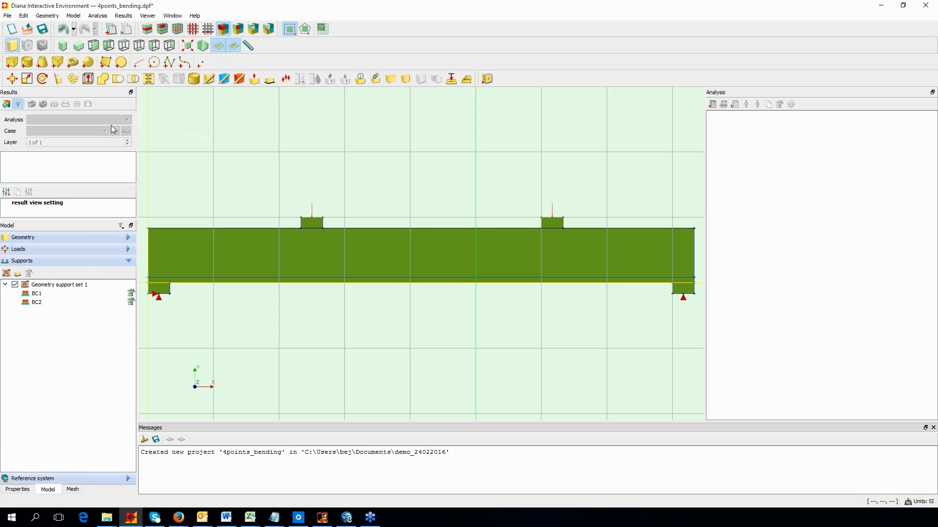
Step: Start a reinforcement property assignment with the Bar line as its target
left_click(37, 237)
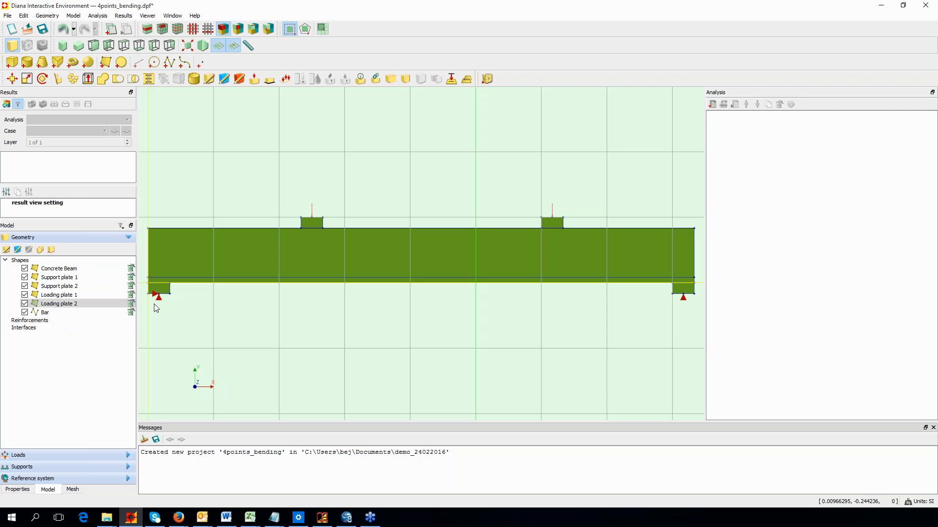
left_click(225, 80)
left_click_drag(195, 59, 196, 41)
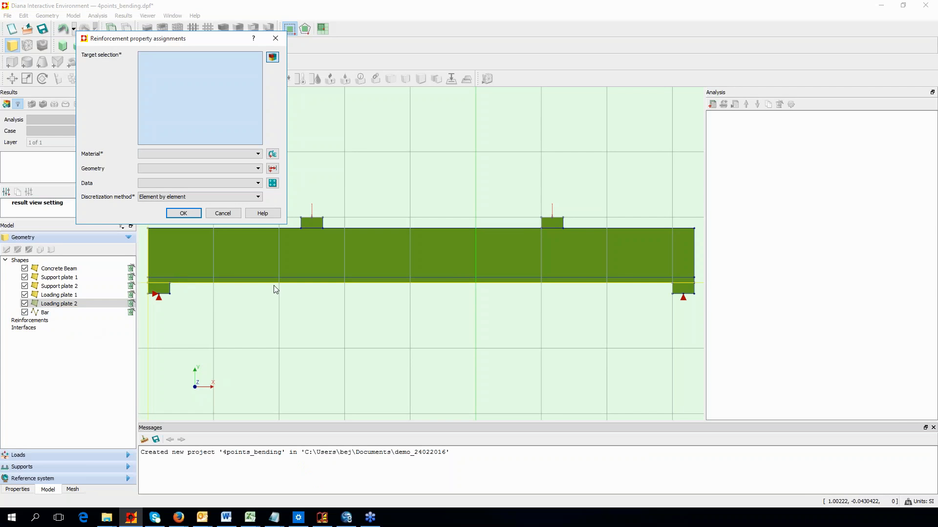
left_click(342, 279)
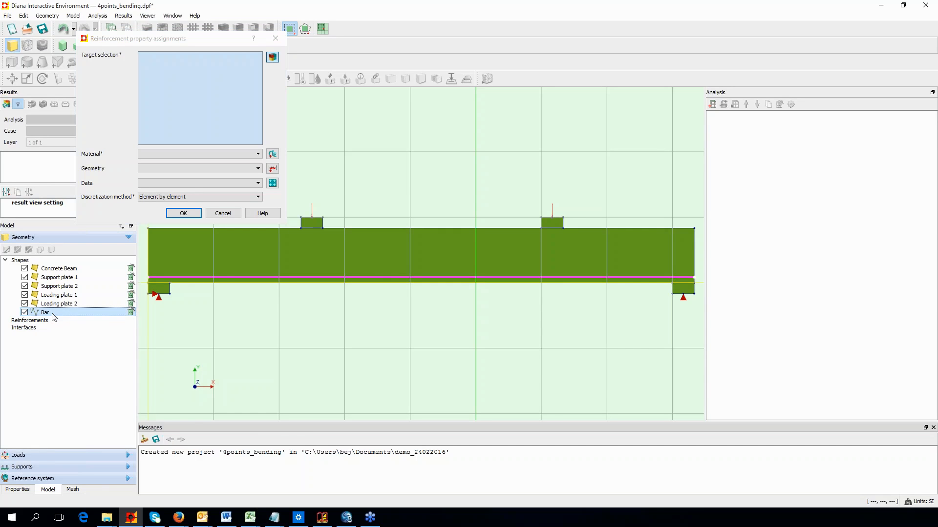
right_click(54, 318)
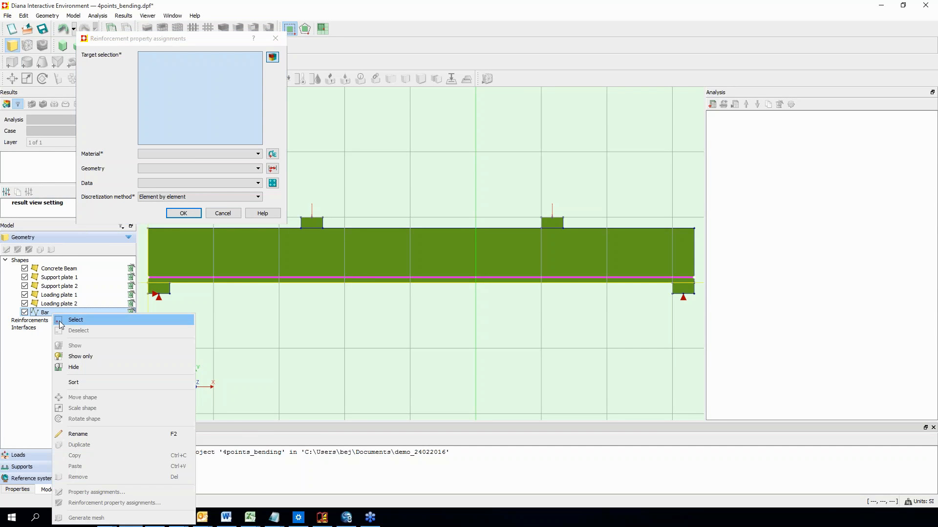
left_click(63, 322)
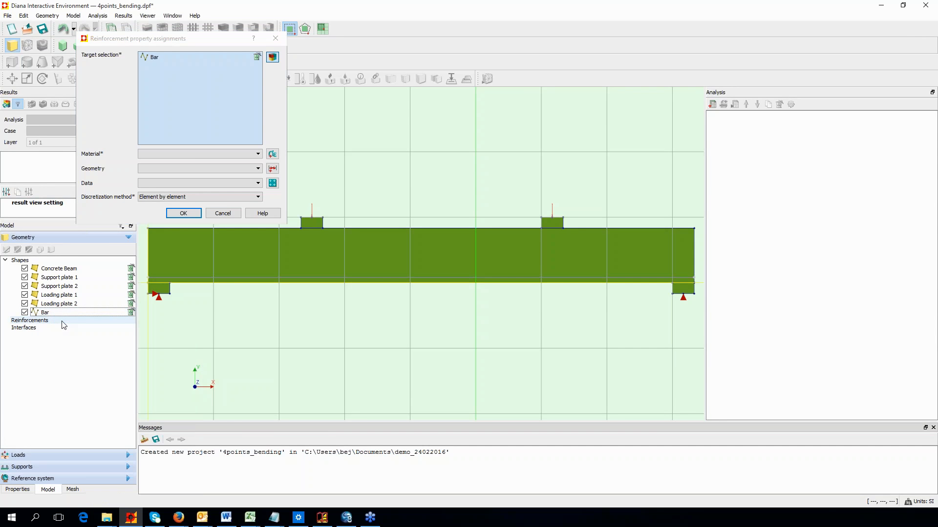
Step: Add a linear elastic reinforcement material named Reinfo_bar for the bar, with a Young's modulus of 2.1e11 N/m²
left_click(272, 154)
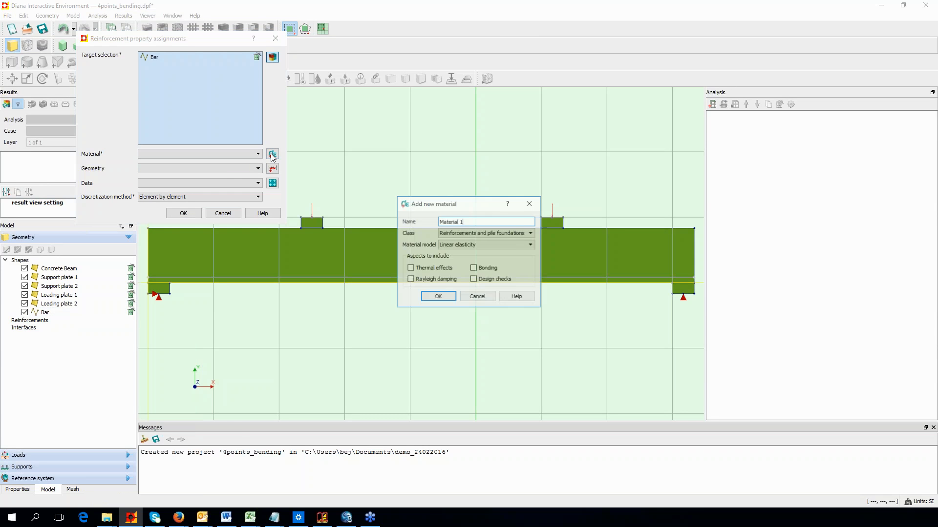
left_click_drag(381, 111, 354, 112)
type("Rei")
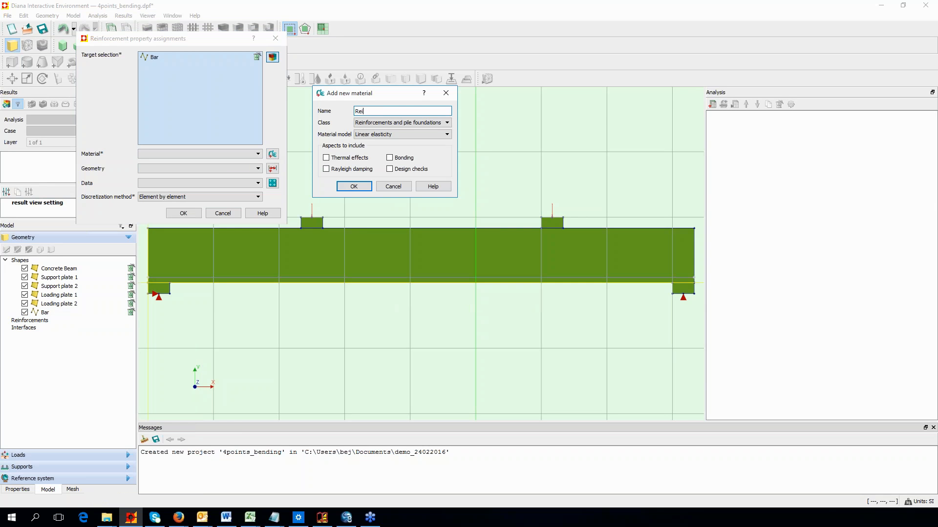
type("nfo_bar")
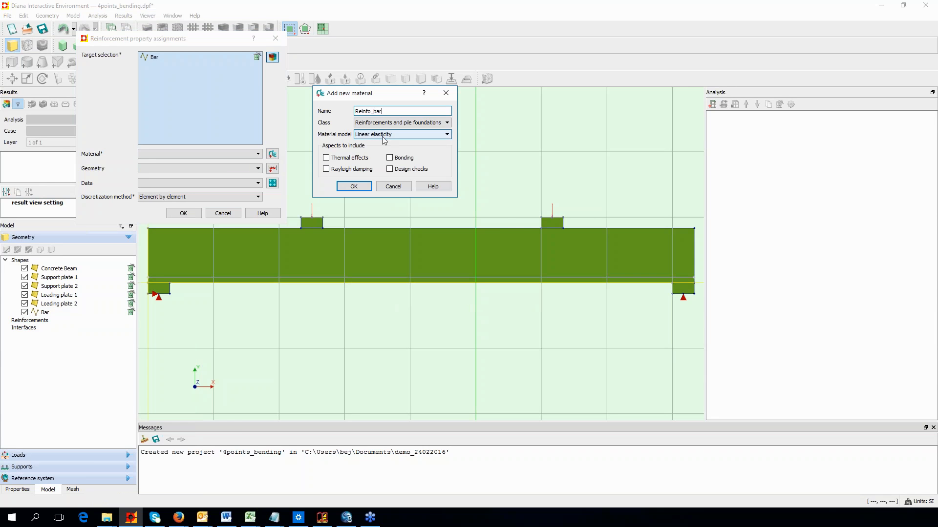
left_click(364, 187)
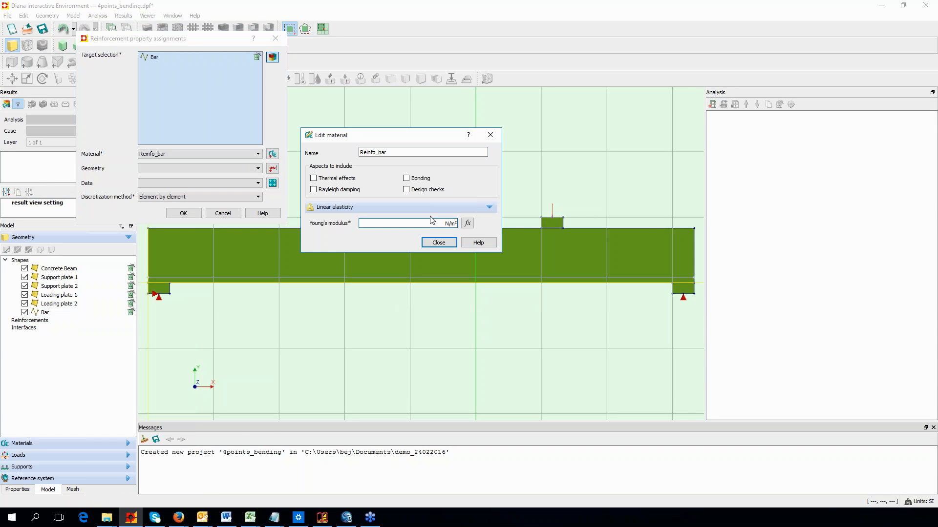
type("2.1e11")
left_click(444, 243)
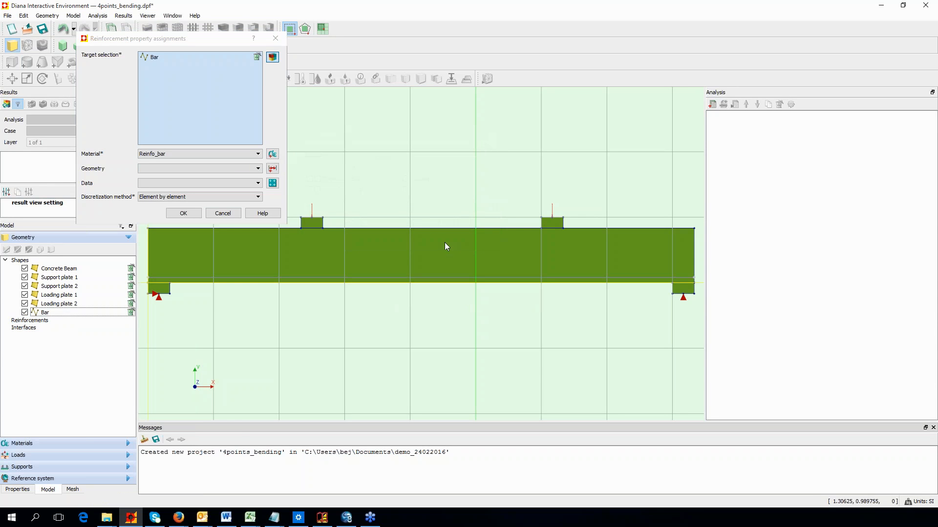
Step: Add an embedded reinforcement geometry named bar_reinfo with a 0.002 m² cross-section area, and apply the reinforcement assignment to Bar
left_click(272, 169)
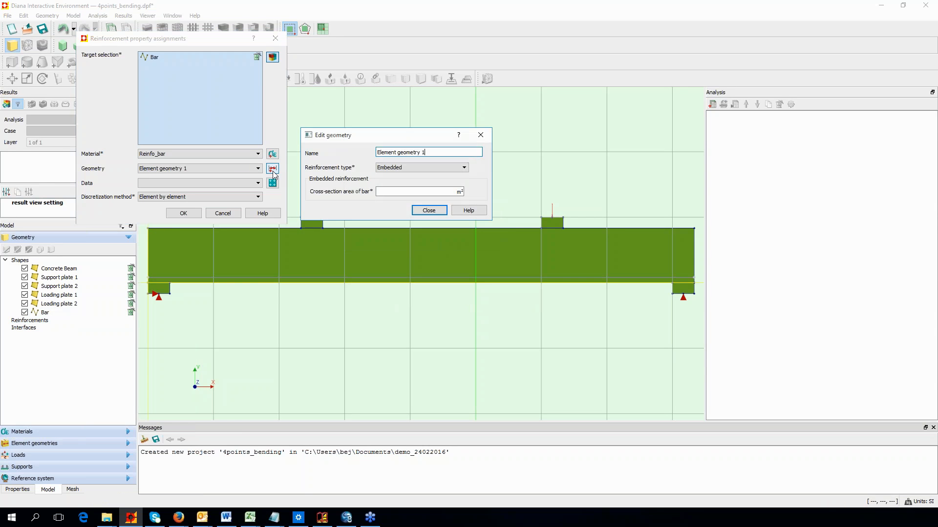
triple_click(446, 151)
type("bar_reinfo")
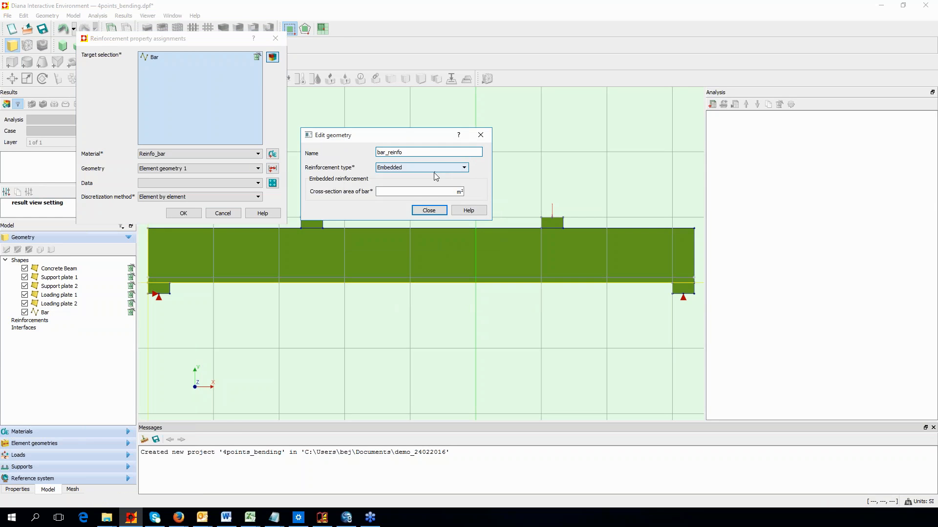
left_click(423, 191)
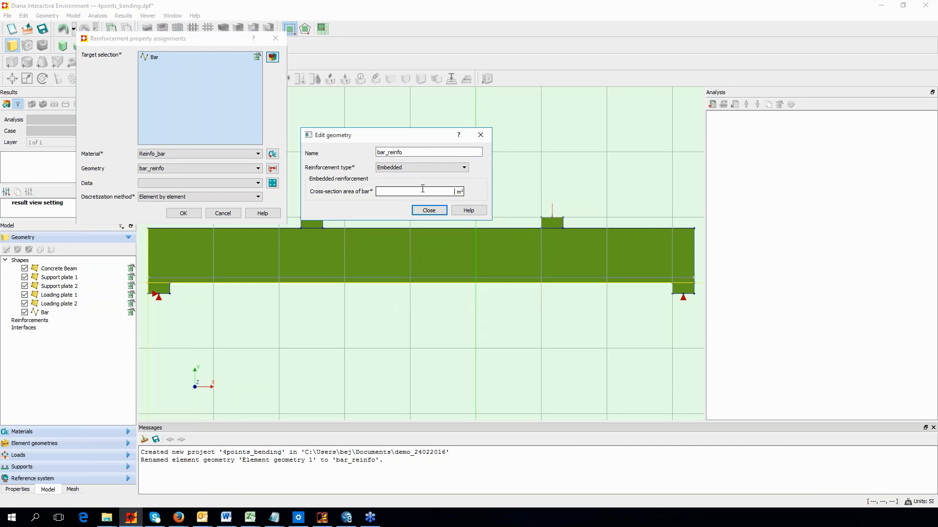
type("0.002")
left_click(429, 210)
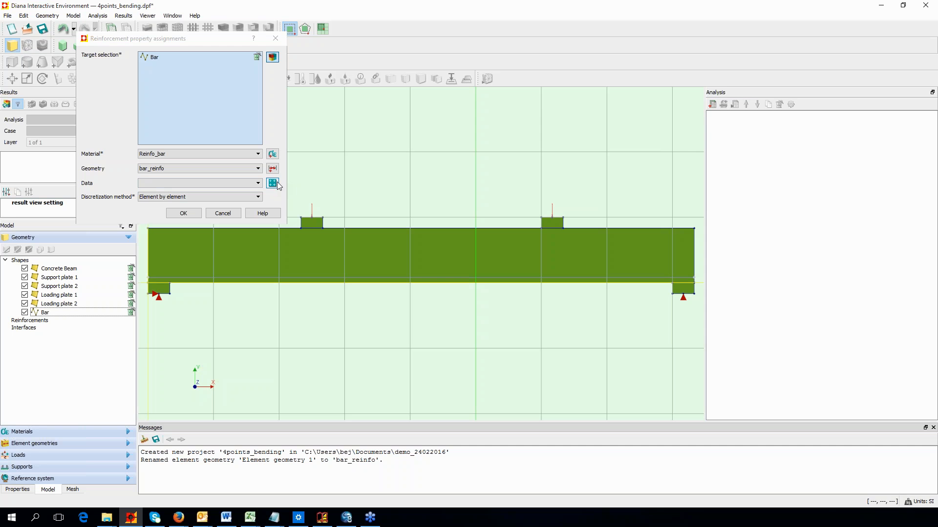
left_click(179, 215)
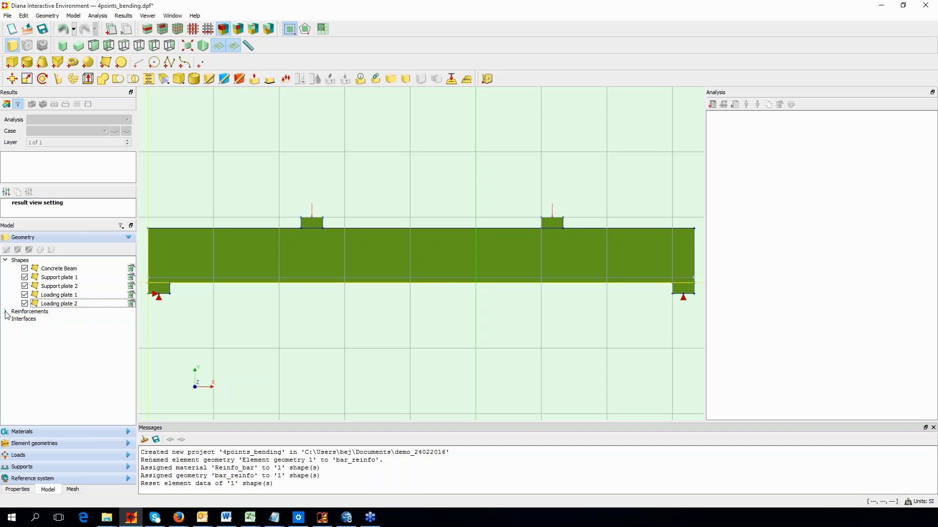
Step: List the contents of the Reinforcements group and highlight Bar to check its classification
double_click(24, 312)
left_click(45, 319)
left_click(204, 304)
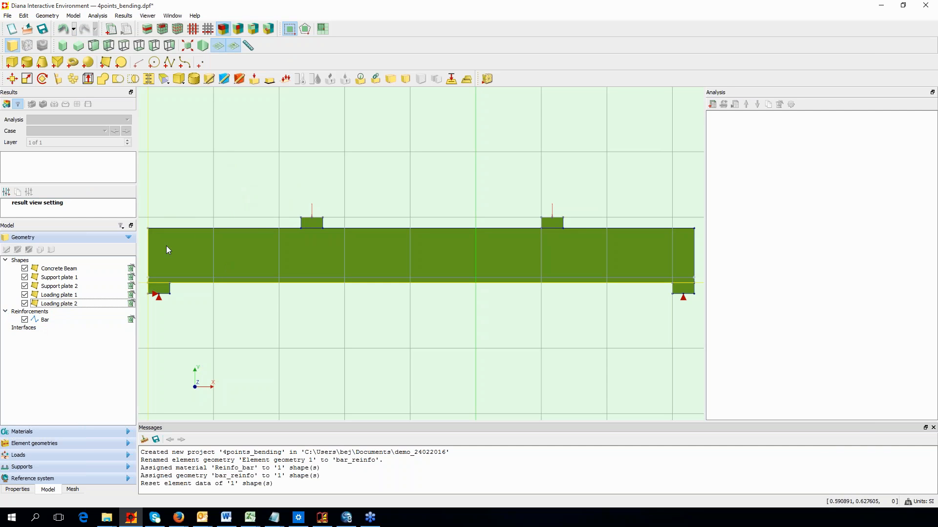
Step: Start a shape property assignment with Concrete Beam replacing Bar as target, using the Regular Plane Stress element class
left_click(209, 80)
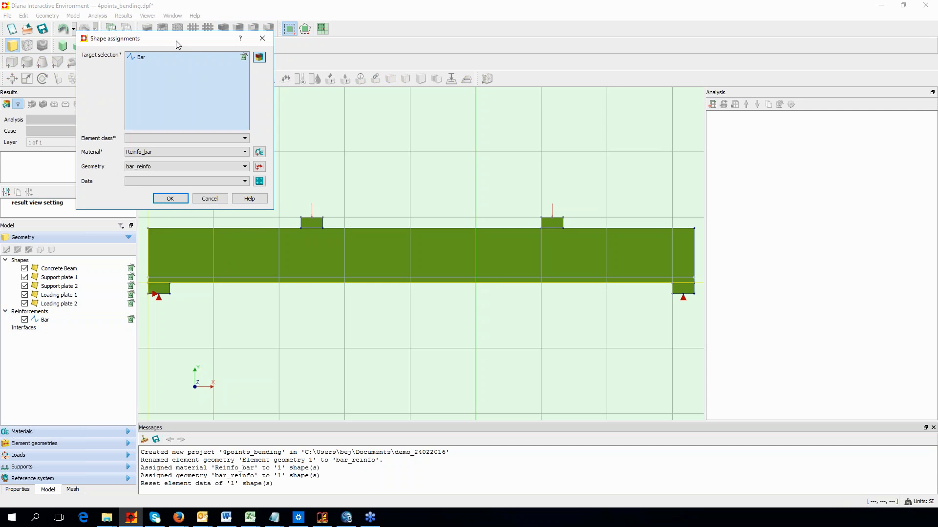
left_click_drag(176, 44, 150, 48)
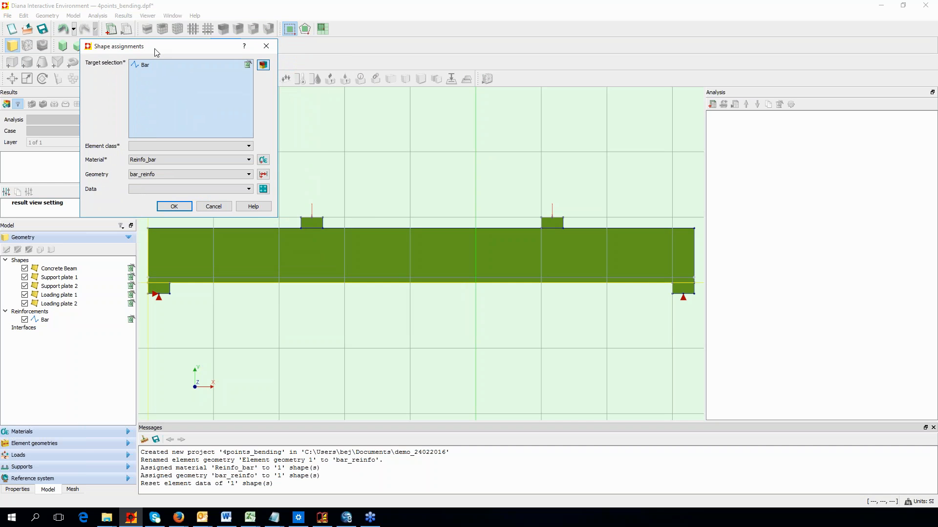
left_click(248, 65)
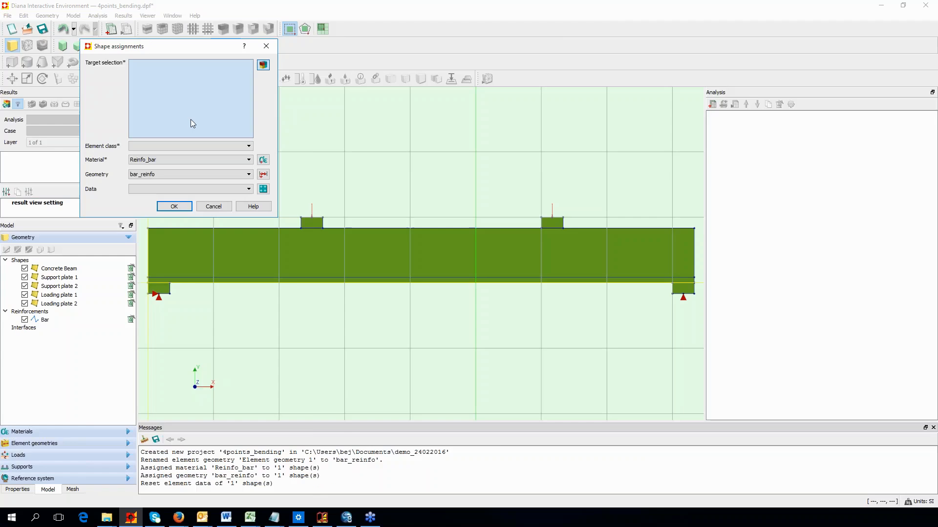
left_click(222, 260)
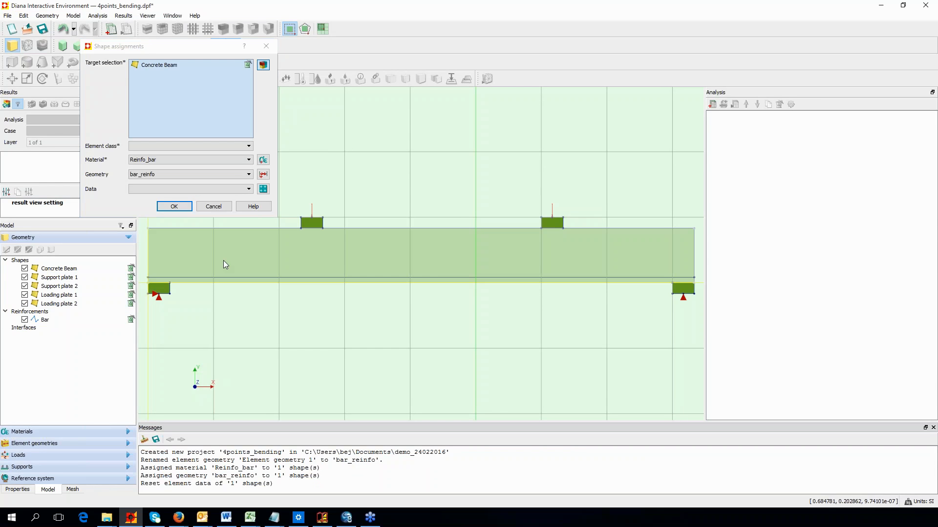
left_click(250, 147)
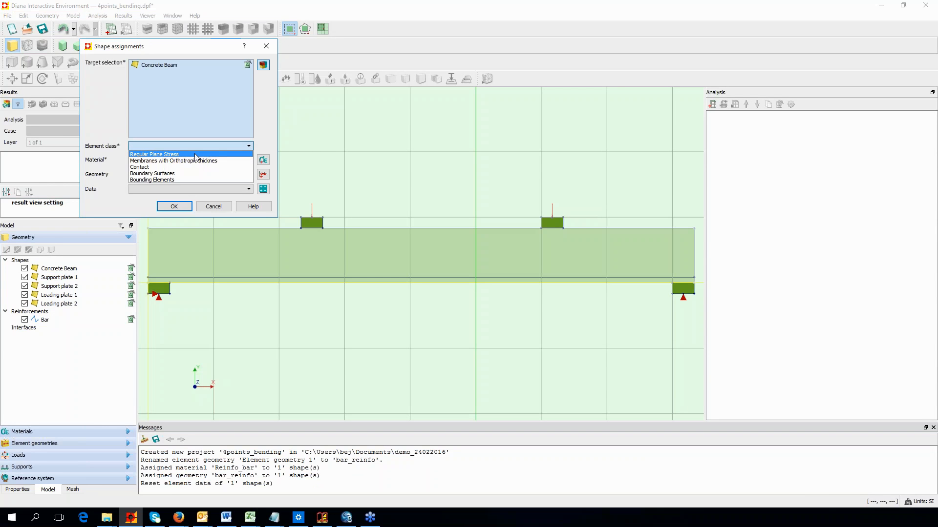
left_click(194, 155)
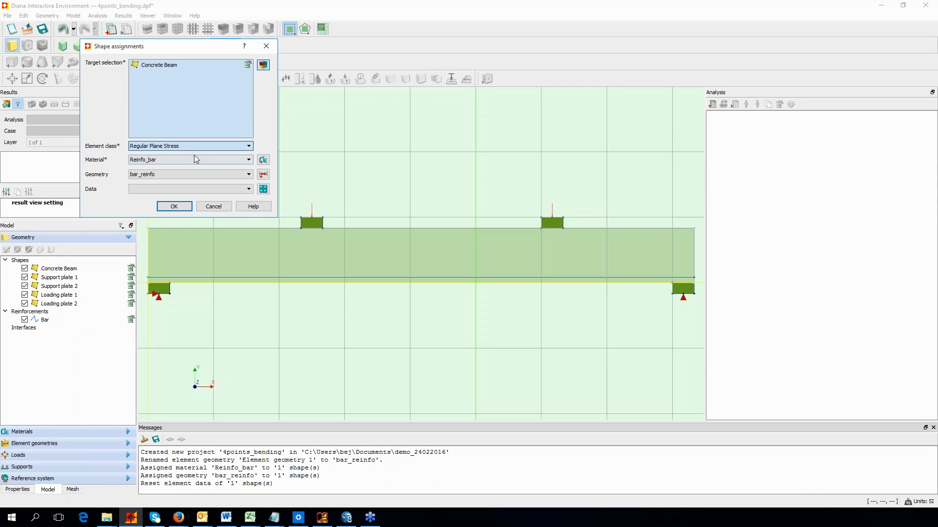
Step: Add a concrete design code material named Concrete_beam using the JCSS Probabilistic model code with JCSS Random field and concrete grade C35
left_click(263, 160)
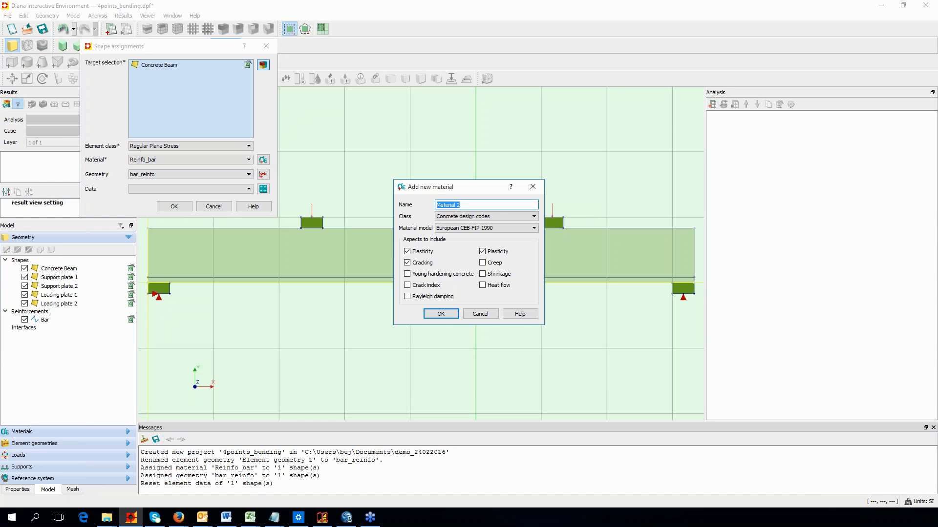
type("Concrete_beam")
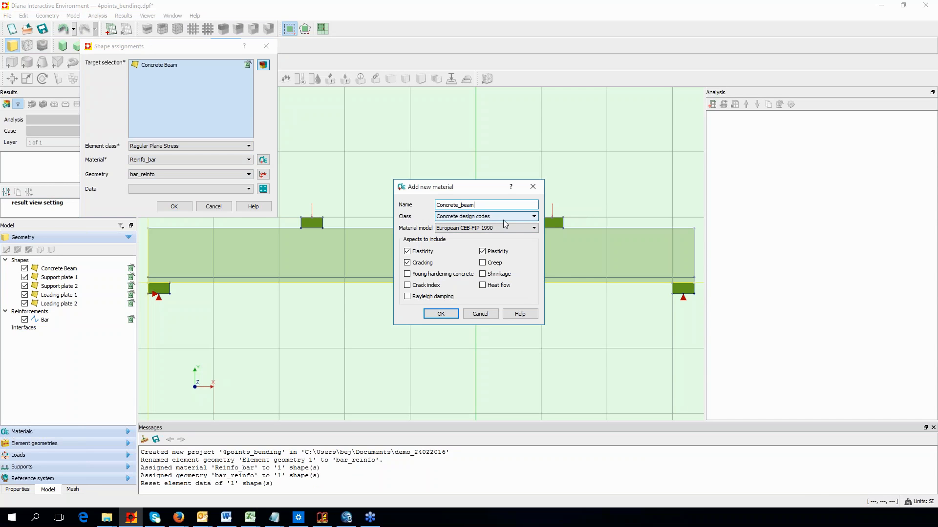
left_click(534, 228)
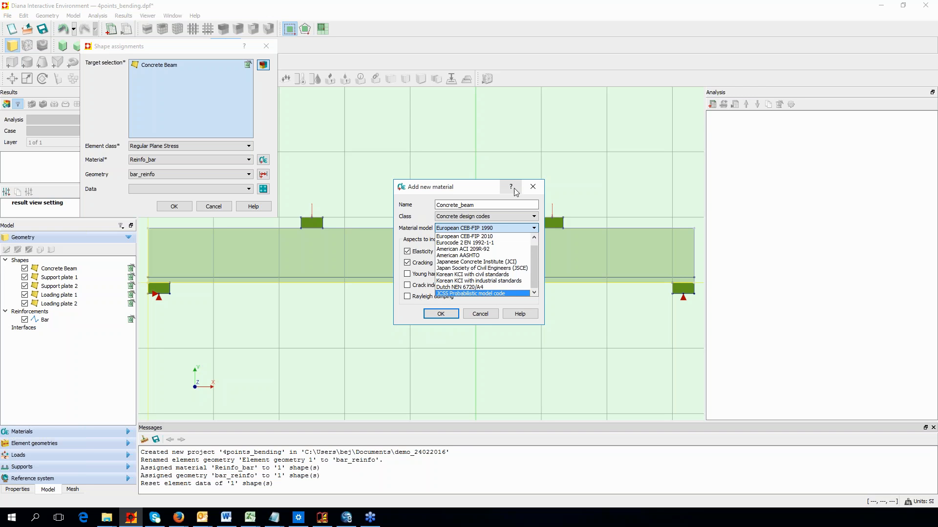
left_click(479, 293)
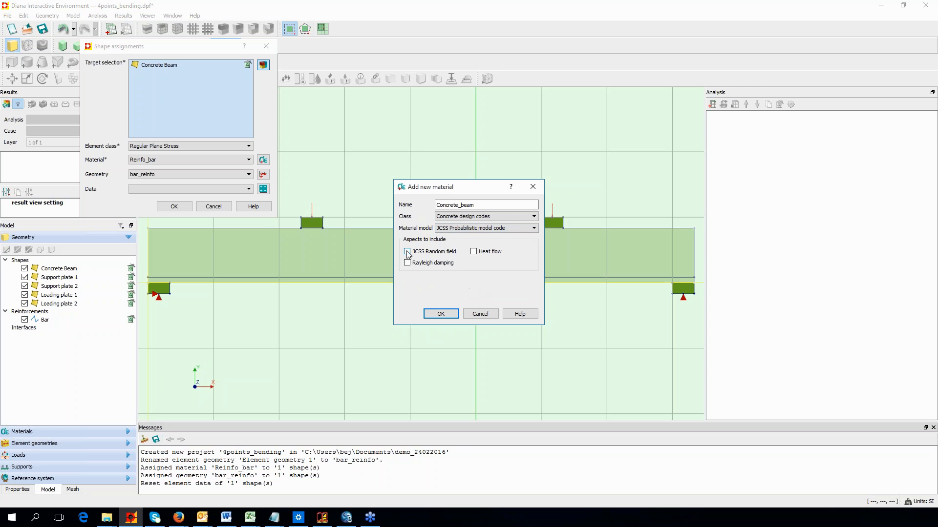
left_click(451, 315)
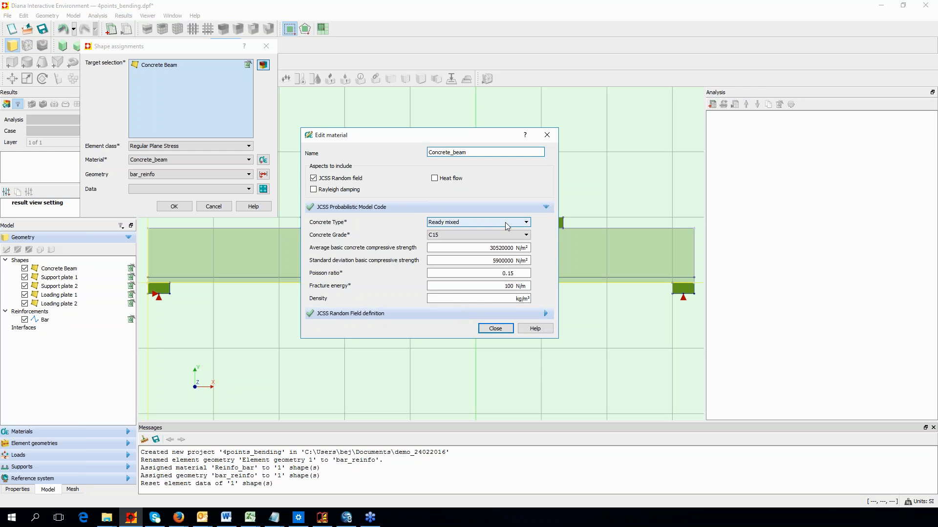
left_click(527, 236)
left_click(467, 259)
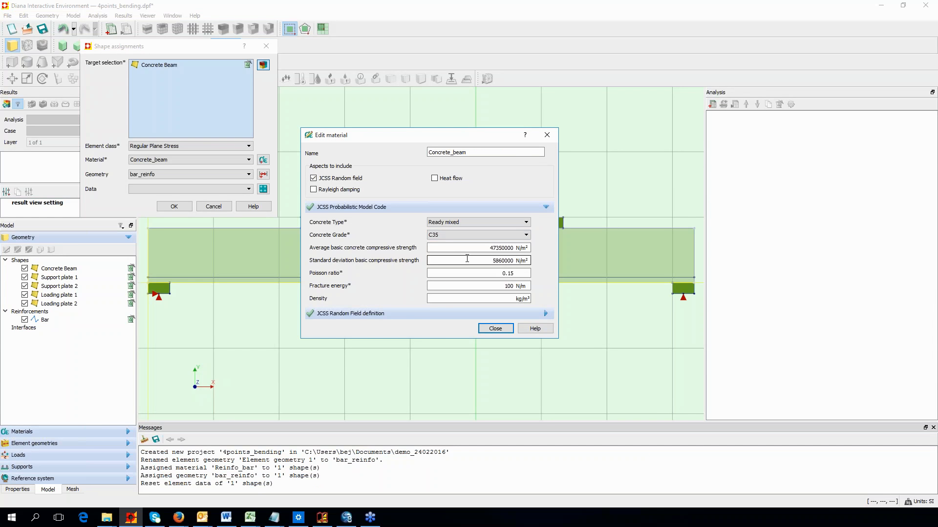
Step: Define the JCSS random field with 5 steps in the global X-direction and the Cholesky modified by Fenton decomposition method
left_click(382, 314)
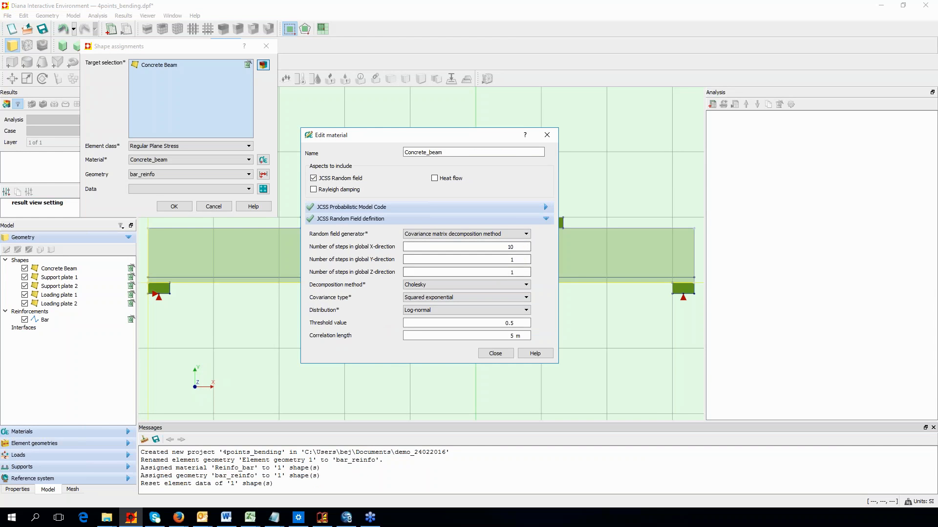
double_click(510, 247)
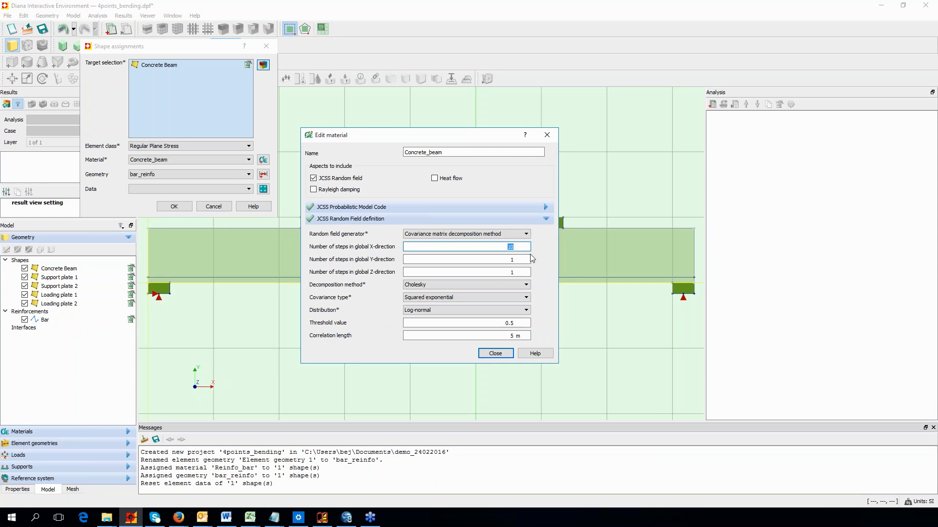
type("5")
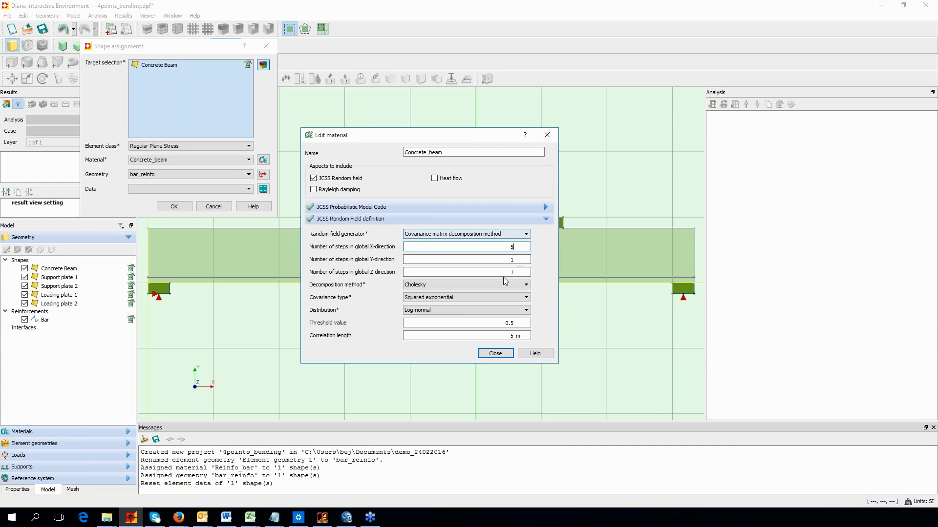
left_click(525, 286)
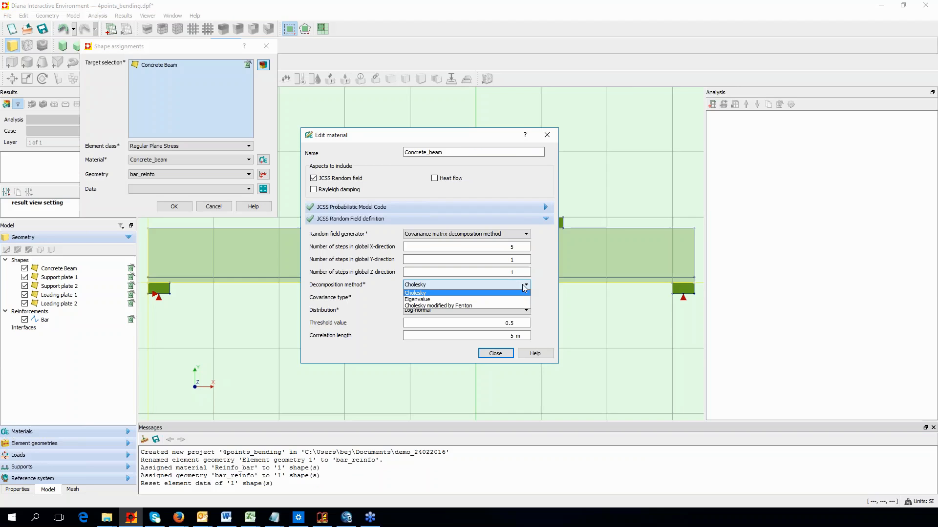
left_click(481, 306)
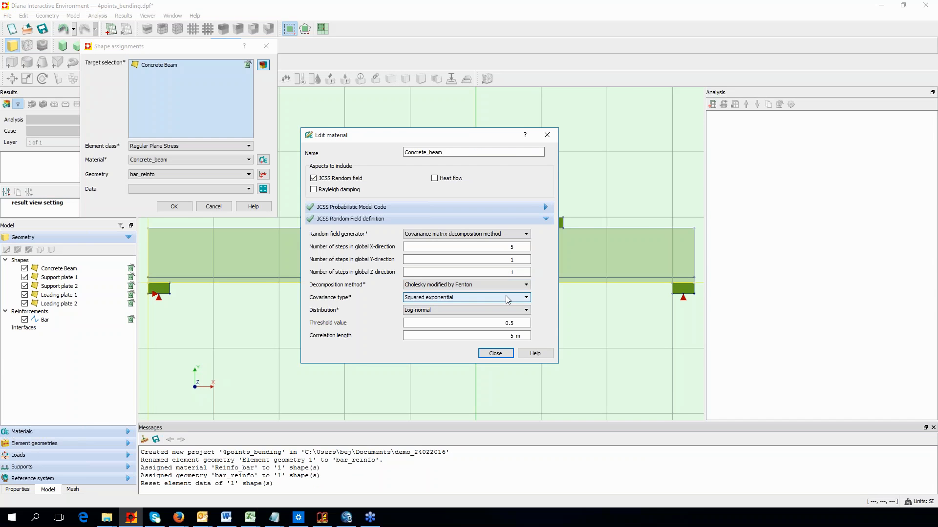
left_click(496, 353)
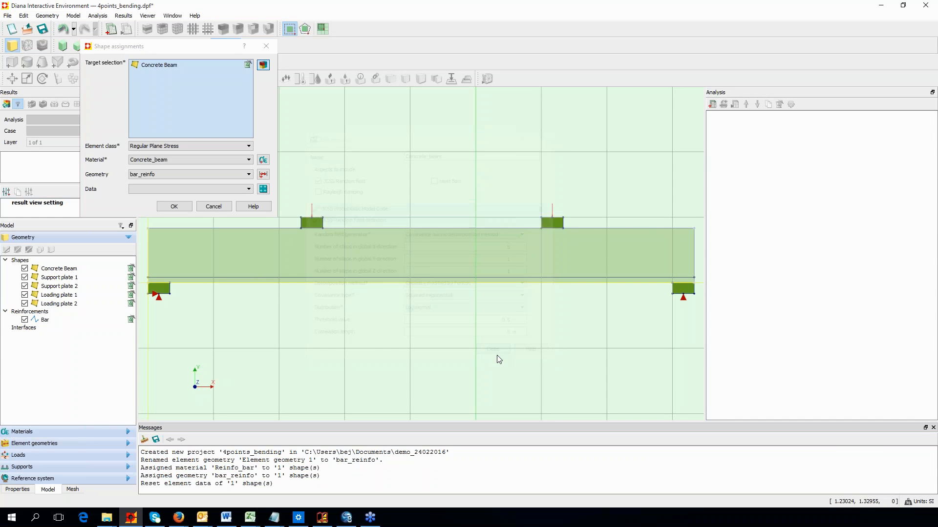
Step: Add an element geometry named concrete_beam with 0.1 m thickness, and apply the shape assignment to Concrete Beam
left_click(263, 174)
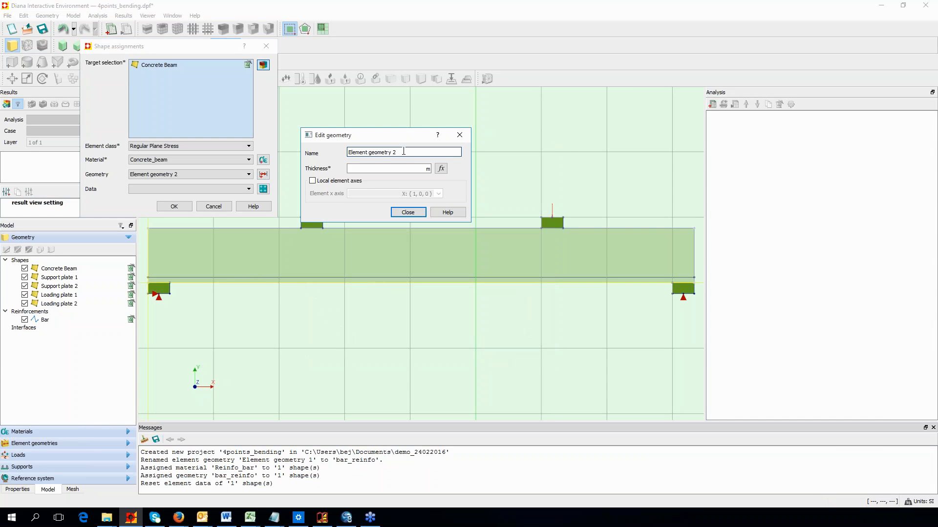
left_click_drag(413, 154, 285, 144)
type("c")
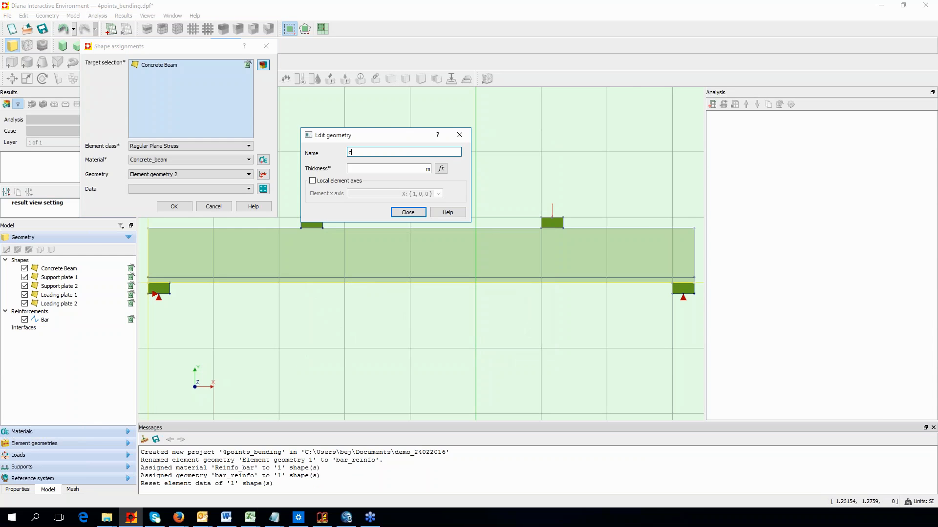
type("oncrete_beam")
left_click(383, 167)
type("0.1")
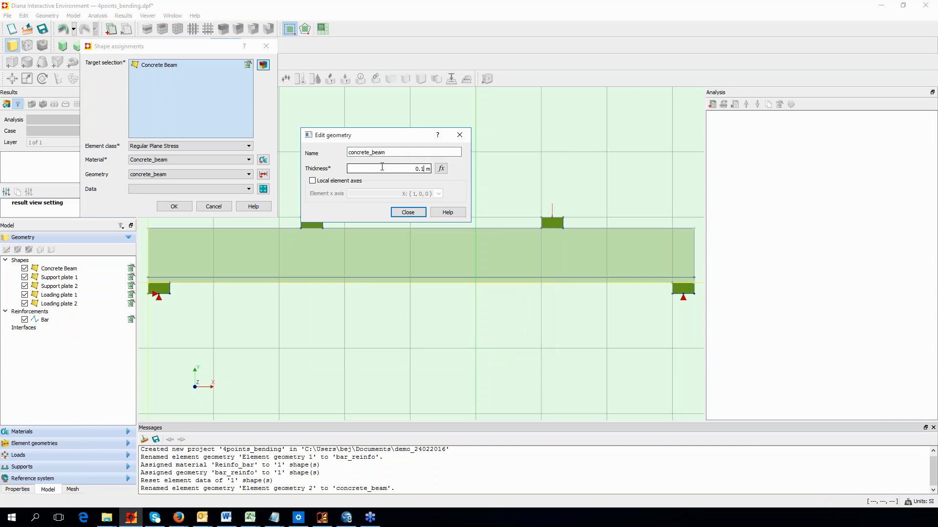
left_click(408, 212)
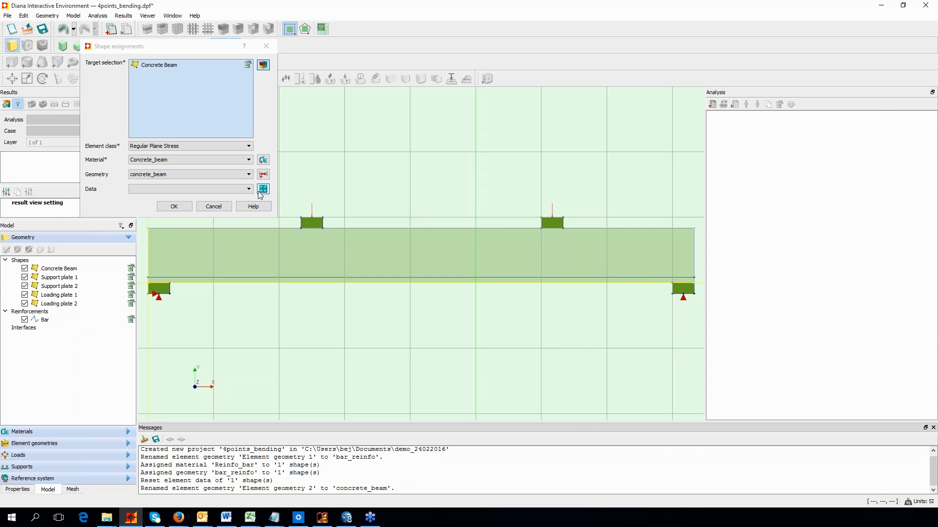
left_click(174, 206)
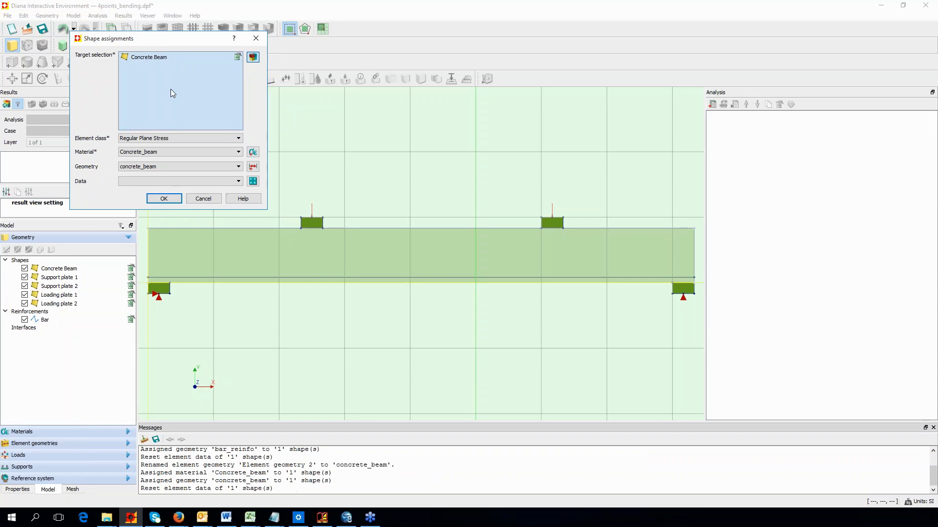
Step: Target both loading plates and both support plates, and add a Steel class material named Steel with the linear elastic isotropic model
left_click(311, 223)
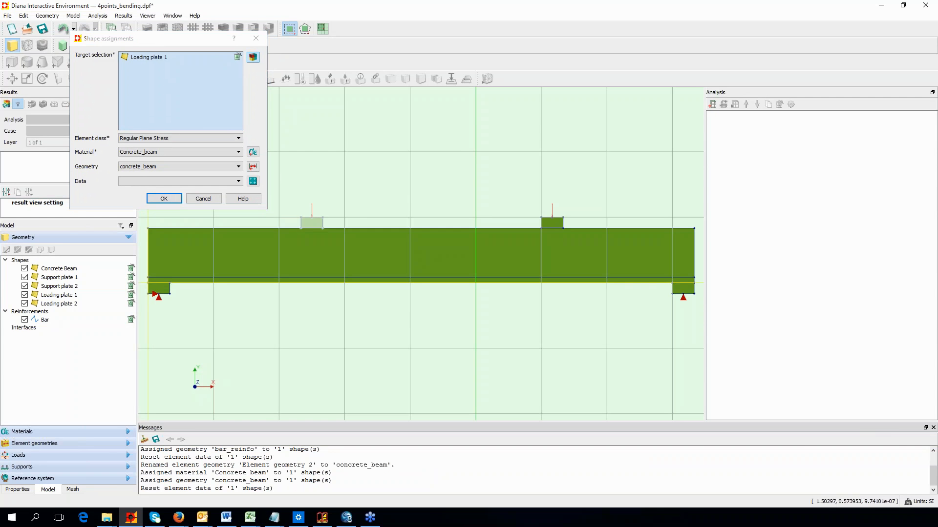
left_click(553, 222, "ctrl")
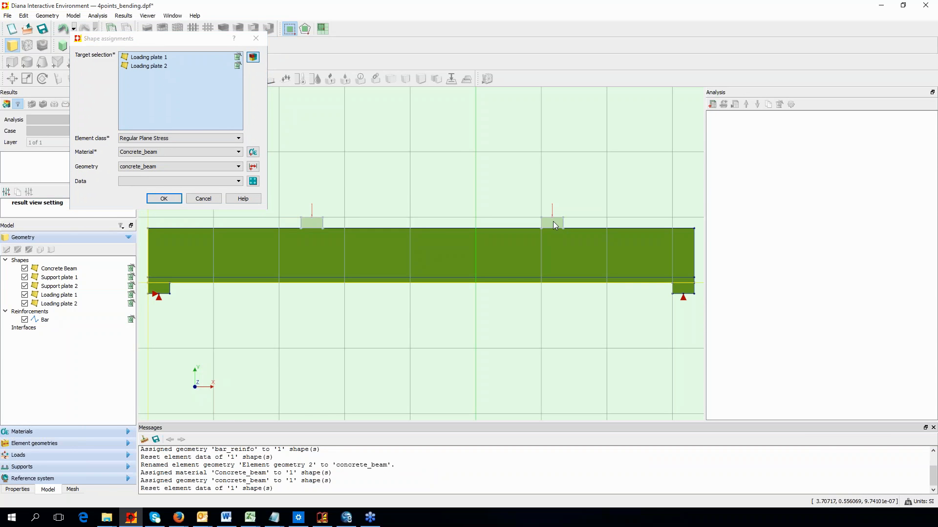
left_click(159, 288, "ctrl")
left_click(689, 290, "ctrl")
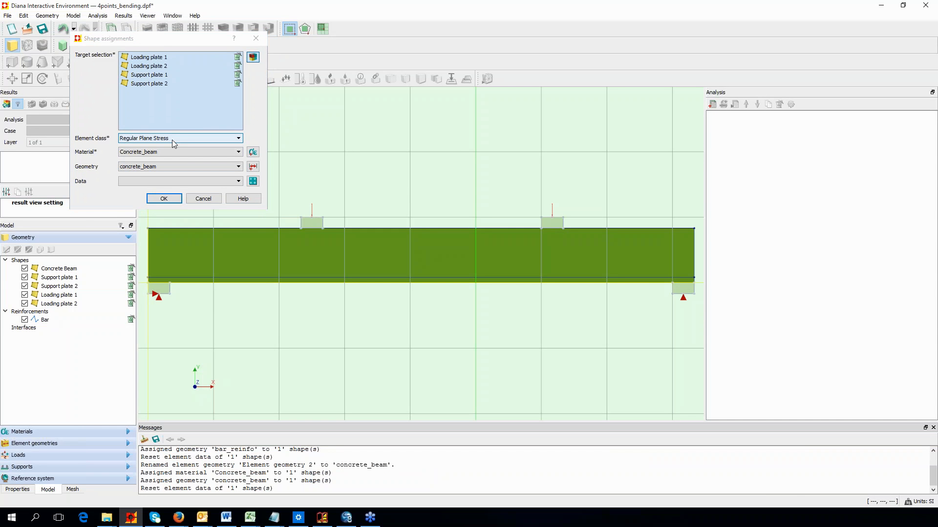
left_click(253, 152)
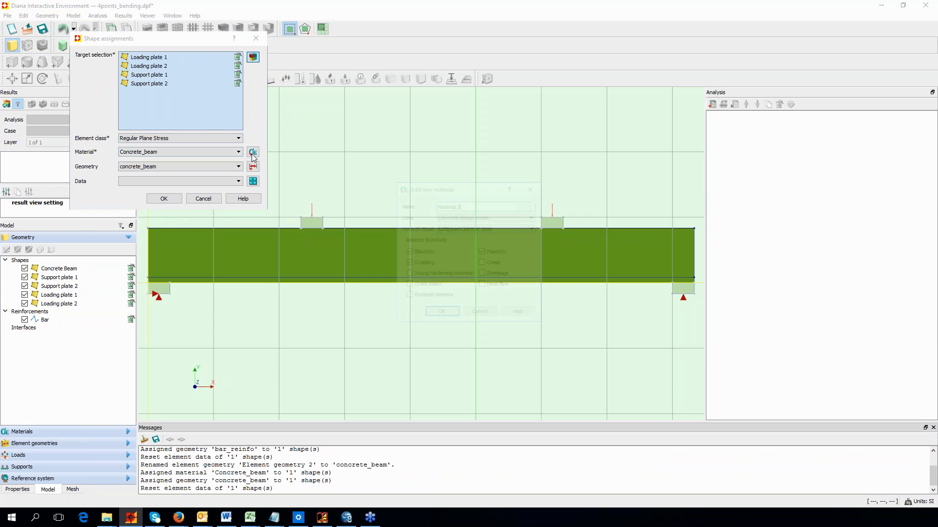
type("Ste")
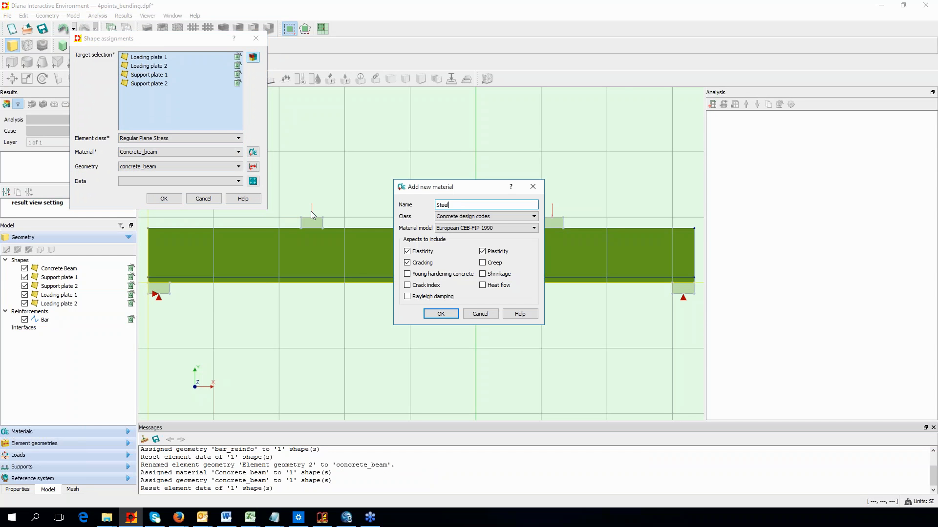
type("el")
left_click(483, 216)
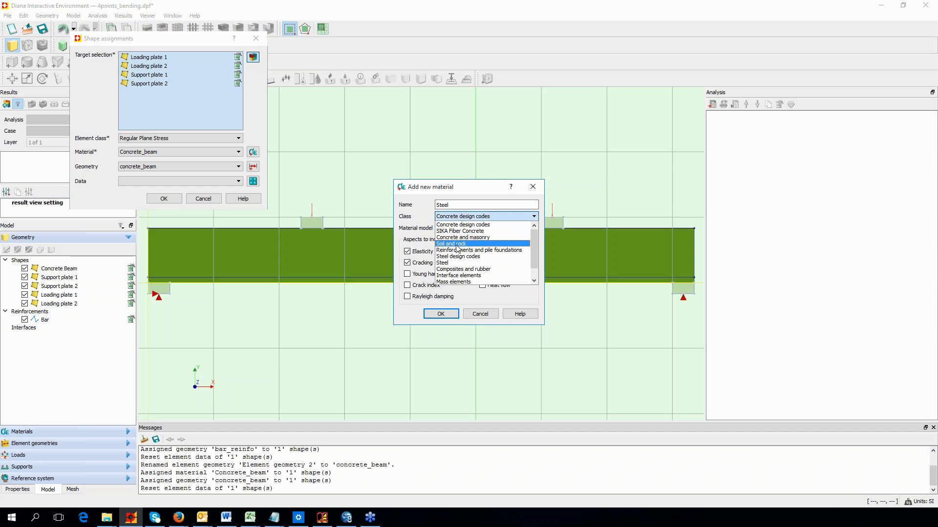
left_click(457, 263)
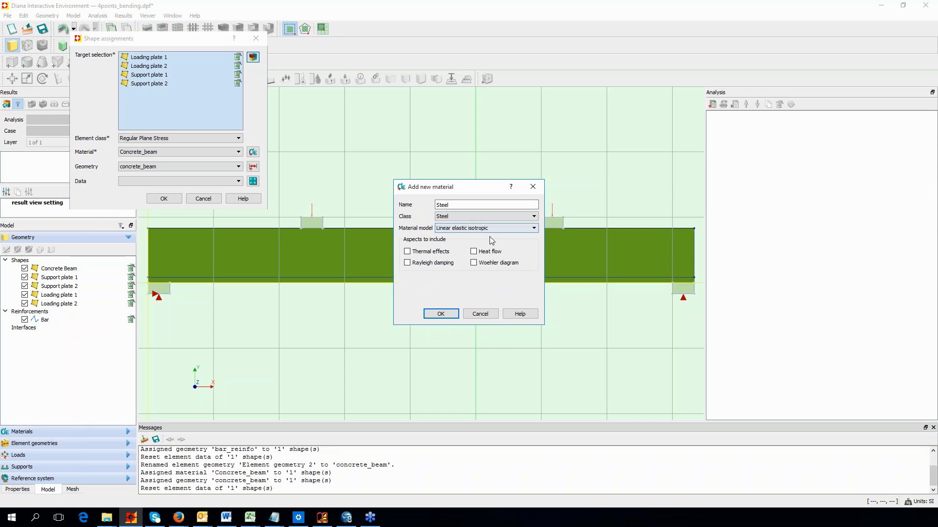
left_click(450, 315)
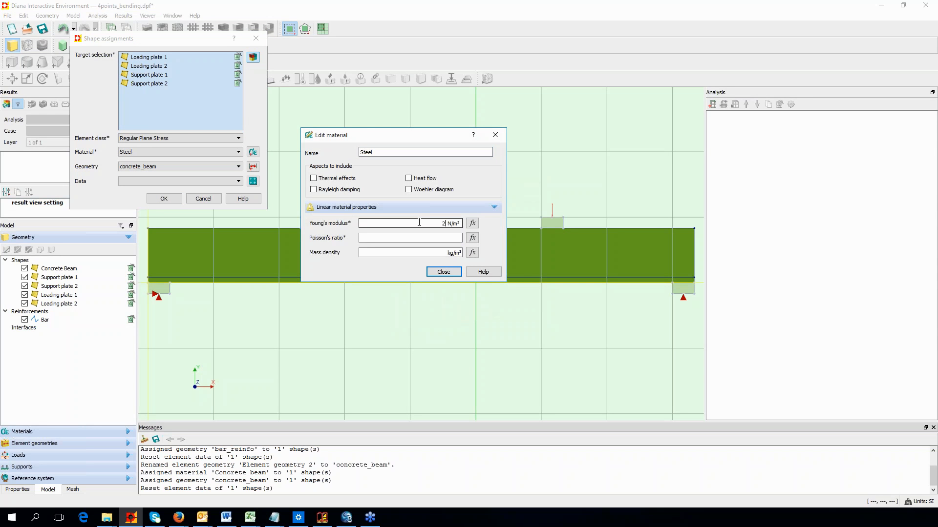
Step: Set the Steel material's Young's modulus to 2.1e11 N/m² and its Poisson's ratio to 0.3
left_click(419, 223)
type("2.1e11")
left_click(444, 238)
type("0")
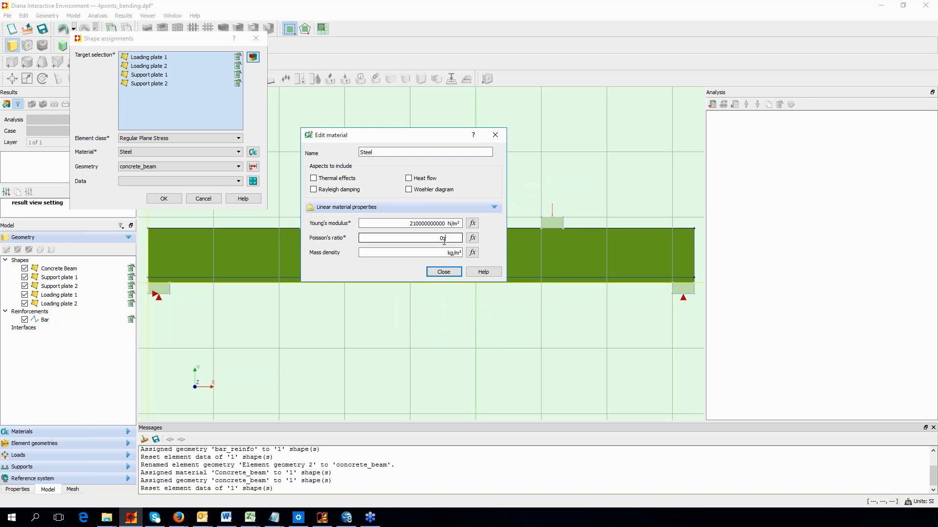
type(".33")
key("BackSpace")
left_click(444, 272)
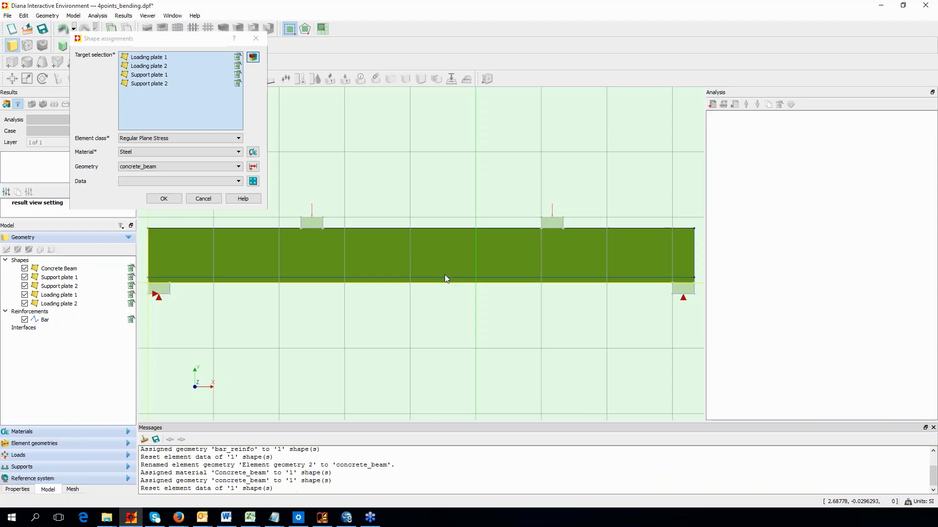
Step: Add an element geometry named thick with 0.1 m thickness, and apply the shape assignment to the four plates
left_click(252, 167)
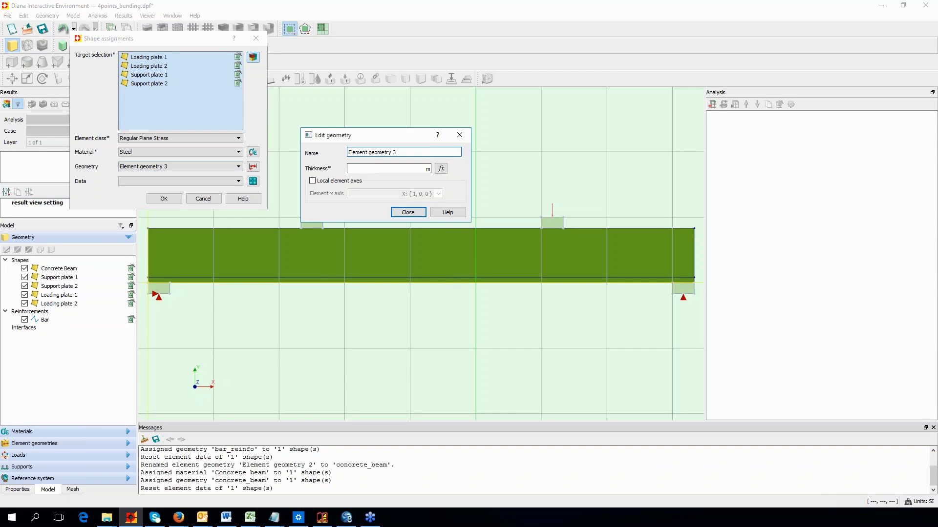
type("thick")
key("Tab")
type("0.1")
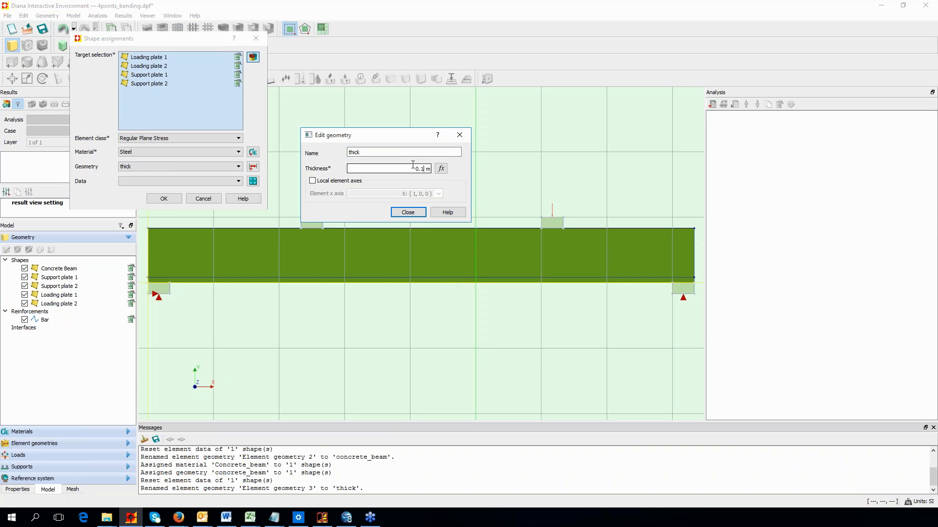
left_click(416, 212)
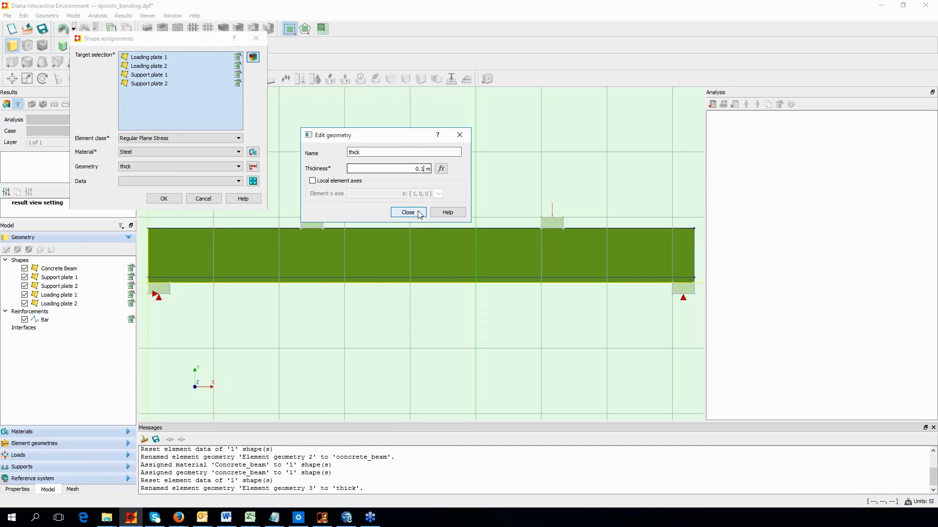
left_click(170, 200)
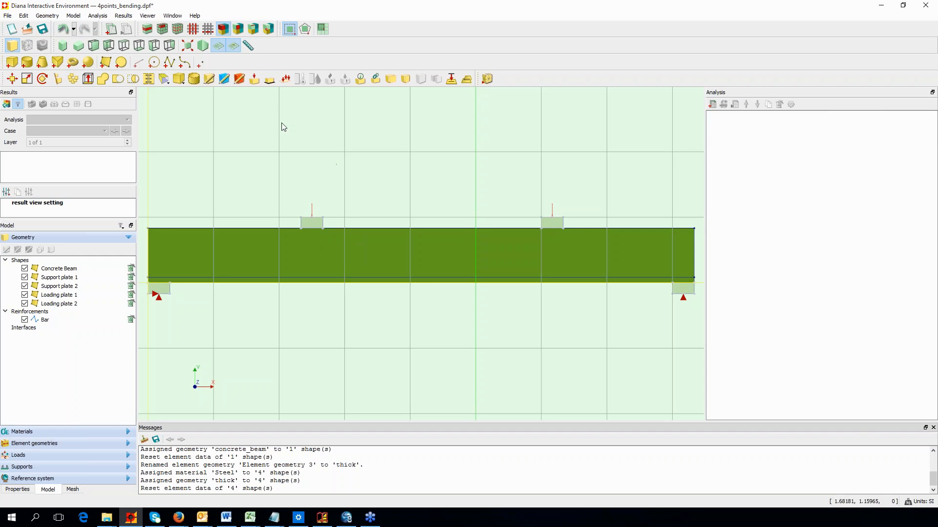
Step: Start an edge-based interface property assignment and target the edges where Loading plate 1 and Loading plate 2 meet the beam
left_click(240, 79)
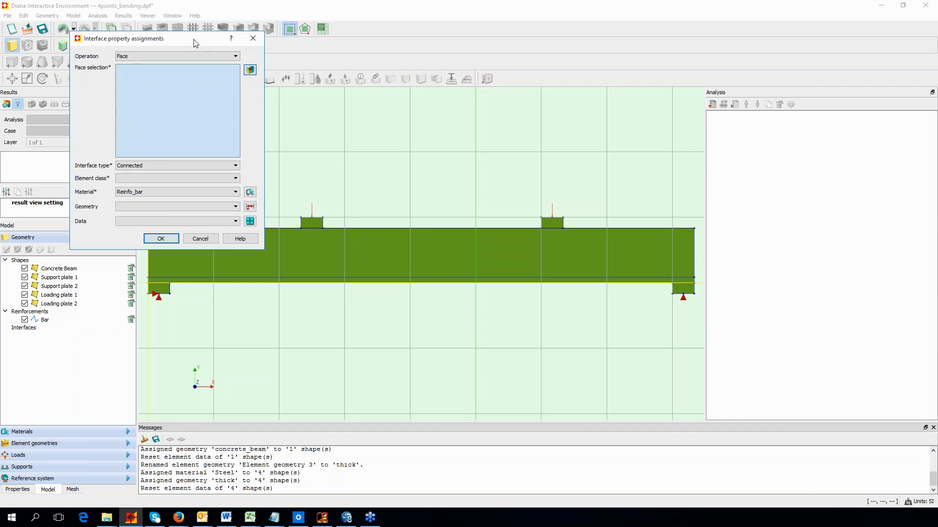
left_click_drag(178, 38, 161, 11)
left_click(158, 29)
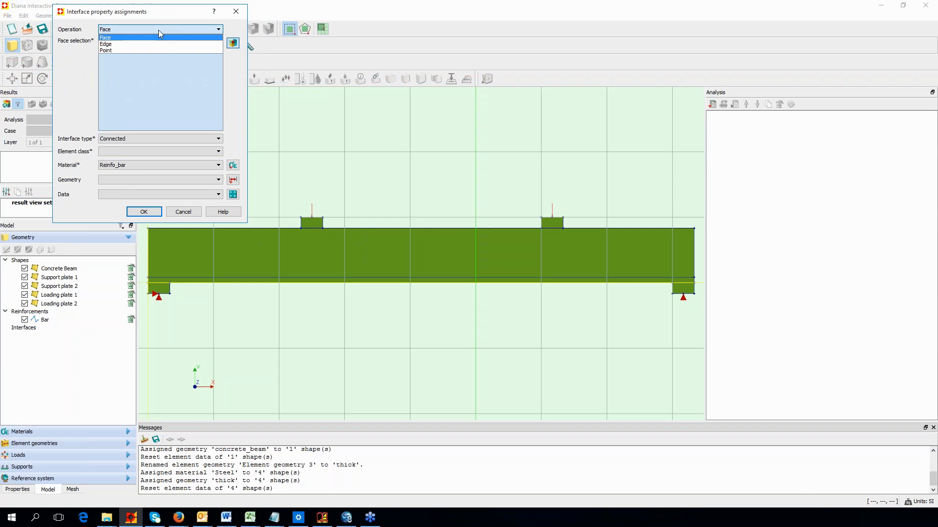
left_click(147, 43)
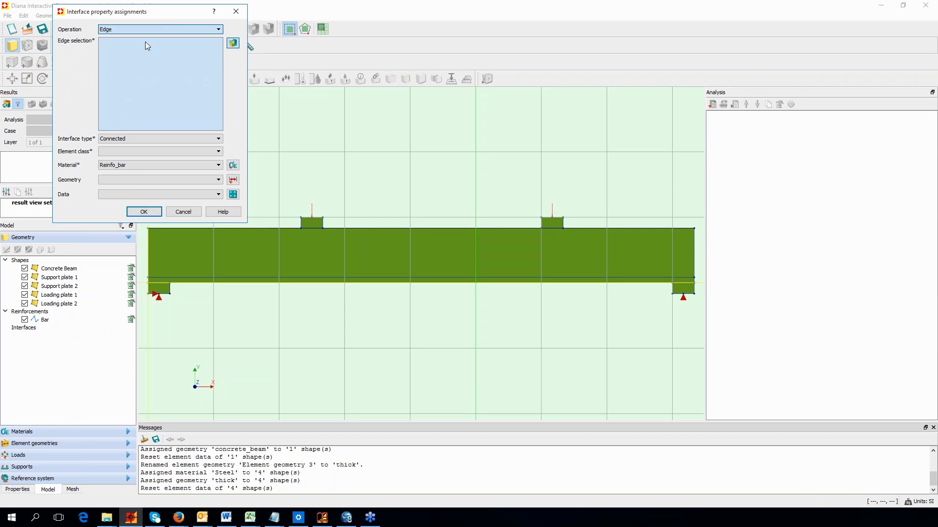
left_click(309, 227)
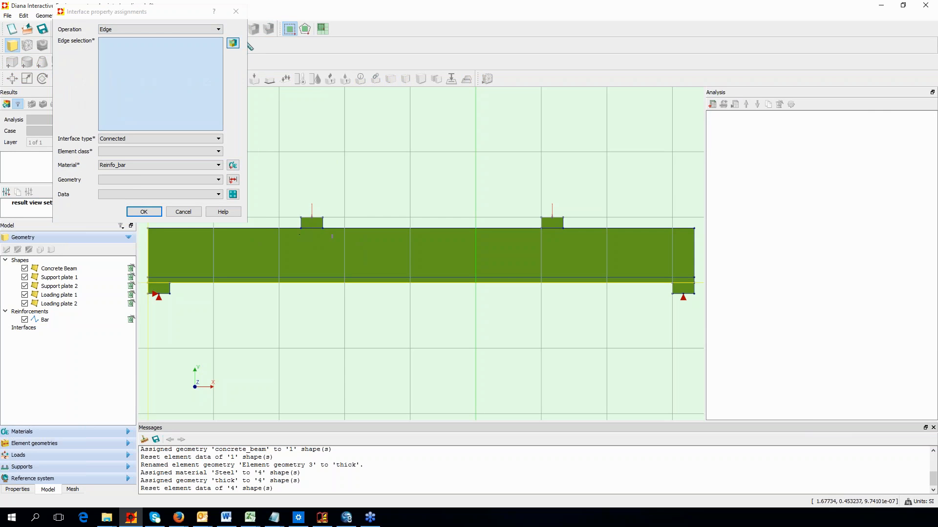
left_click(313, 228)
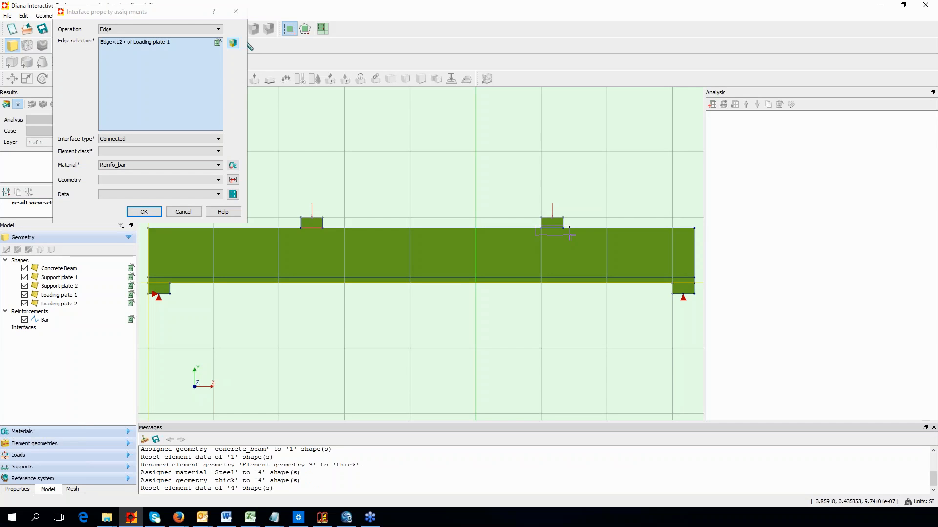
left_click(551, 228)
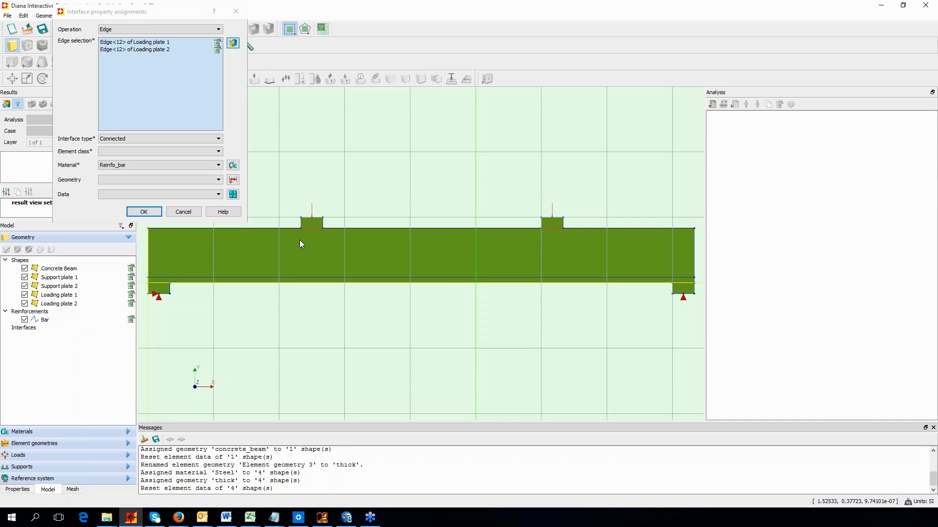
Step: Keep the interface type as Connected and set the element class to Structural Line Interfaces
left_click(219, 139)
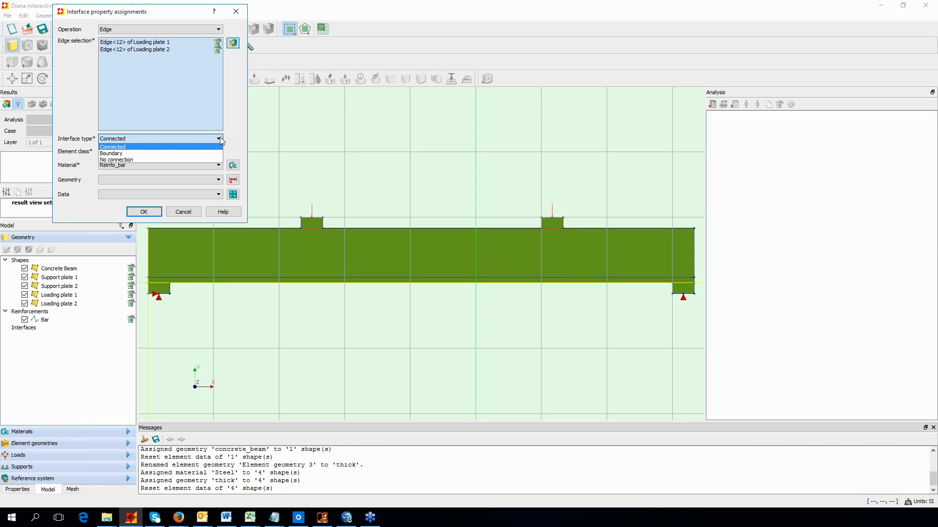
left_click(139, 146)
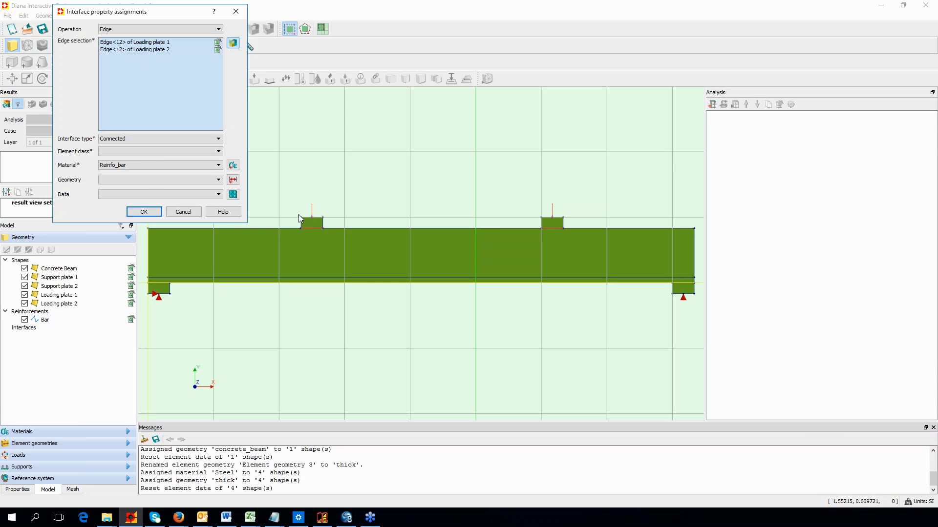
left_click(218, 152)
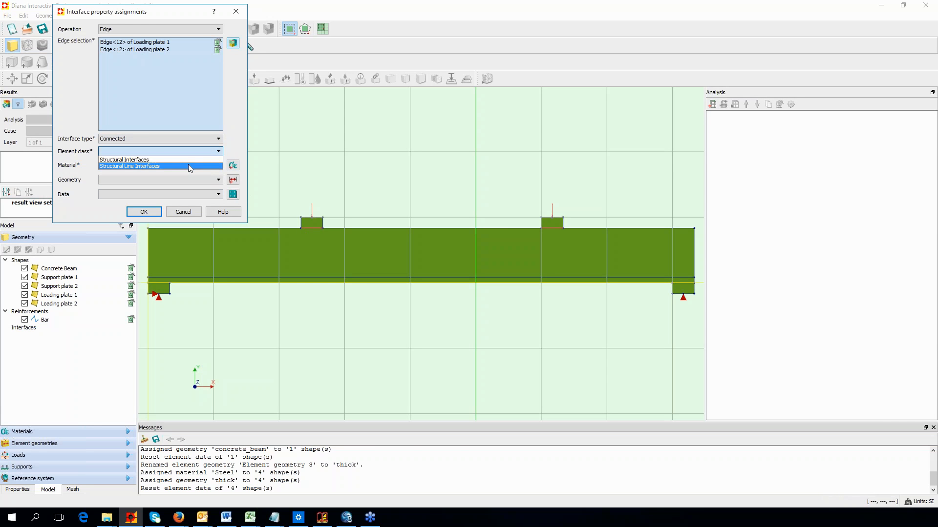
left_click(189, 166)
Step: Add a linear elasticity material of class Interface elements, named Interface material
left_click(233, 165)
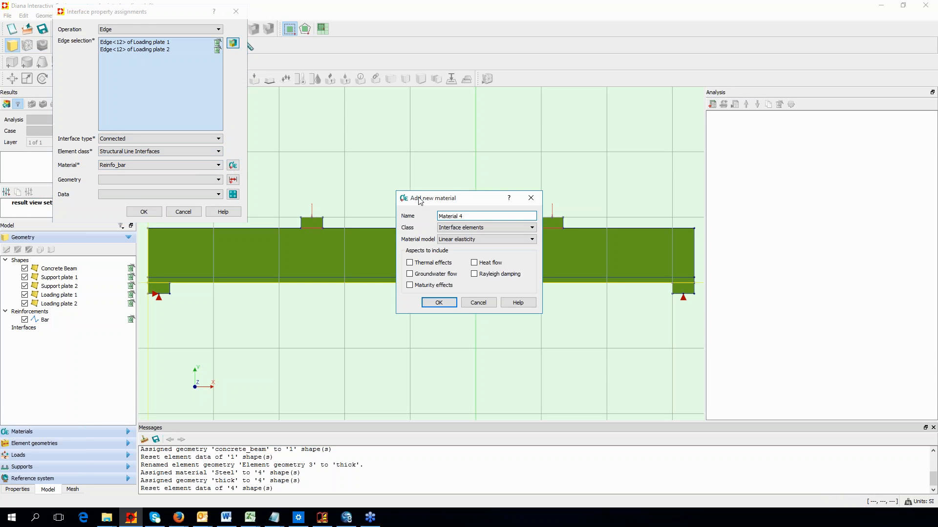
left_click_drag(419, 198, 402, 186)
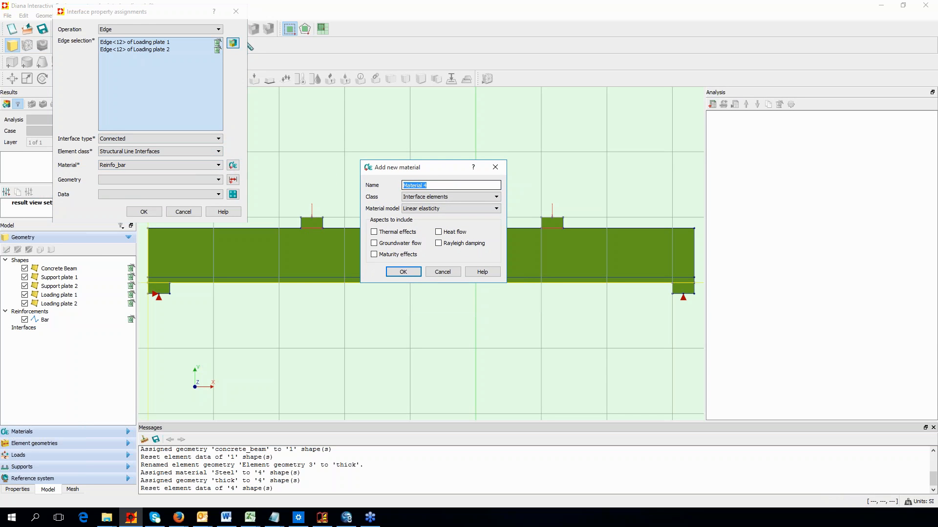
type("Interface material")
left_click(413, 273)
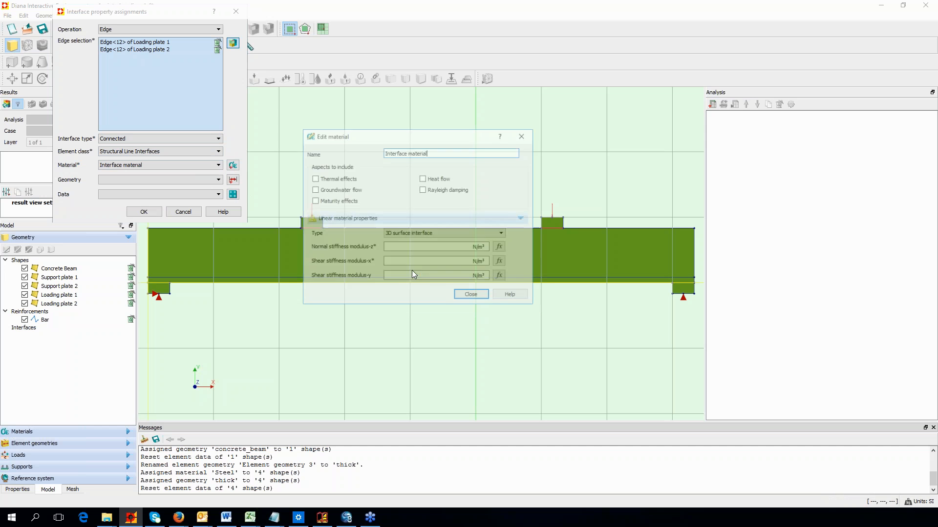
Step: Define Interface material as a 2D line interface with normal stiffness modulus-y 1e15 N/m³ and shear stiffness modulus-x 1e07 N/m³
left_click(476, 233)
scroll(477, 237, "up", 2)
left_click(445, 248)
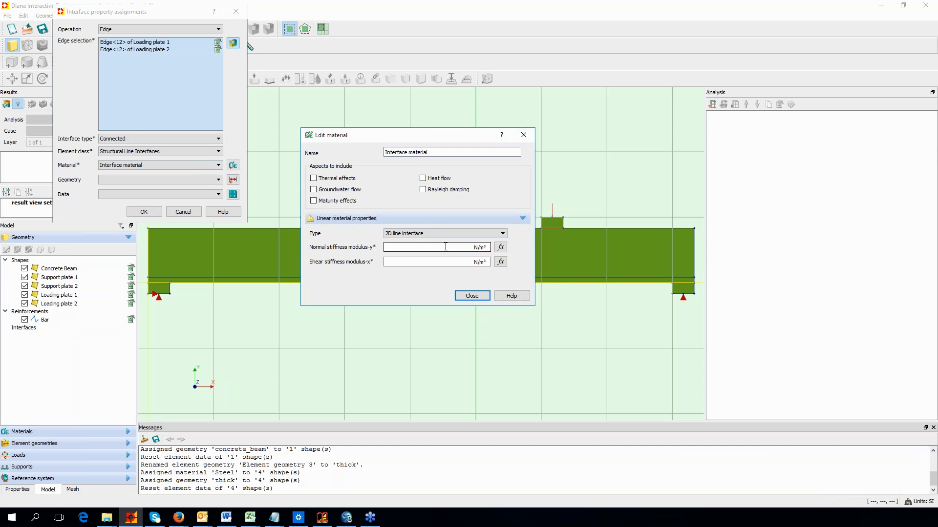
type("1e15")
key("Tab")
type("1e07")
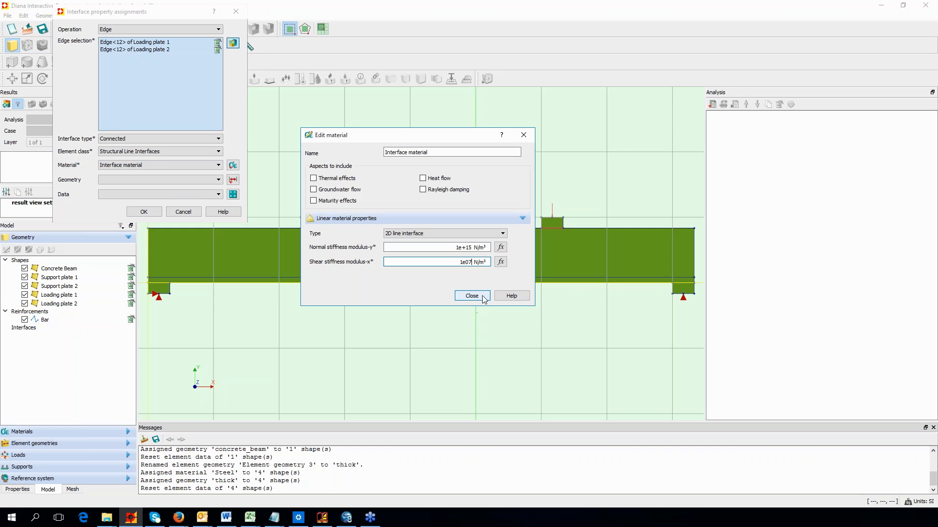
left_click(476, 296)
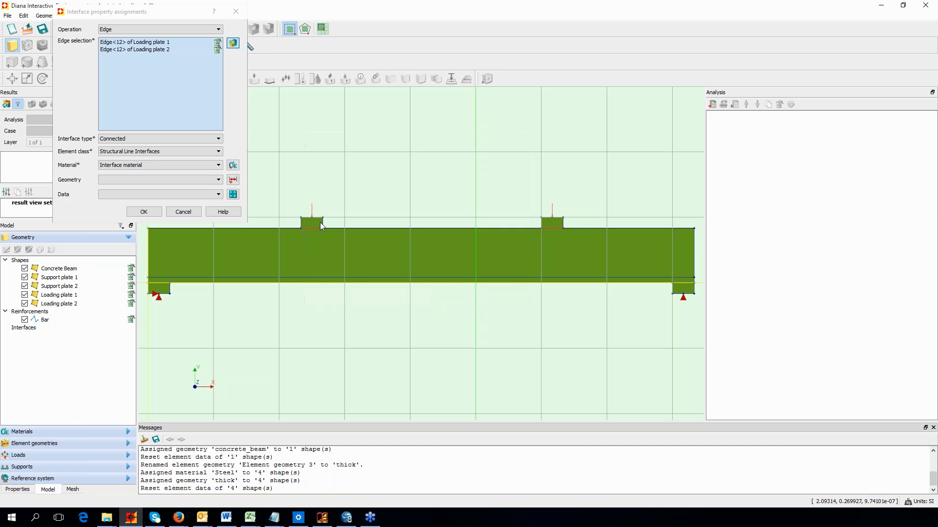
Step: Add an element geometry named thick interface with 0.1 m thickness and local element axes, and apply the interface assignment
left_click(233, 179)
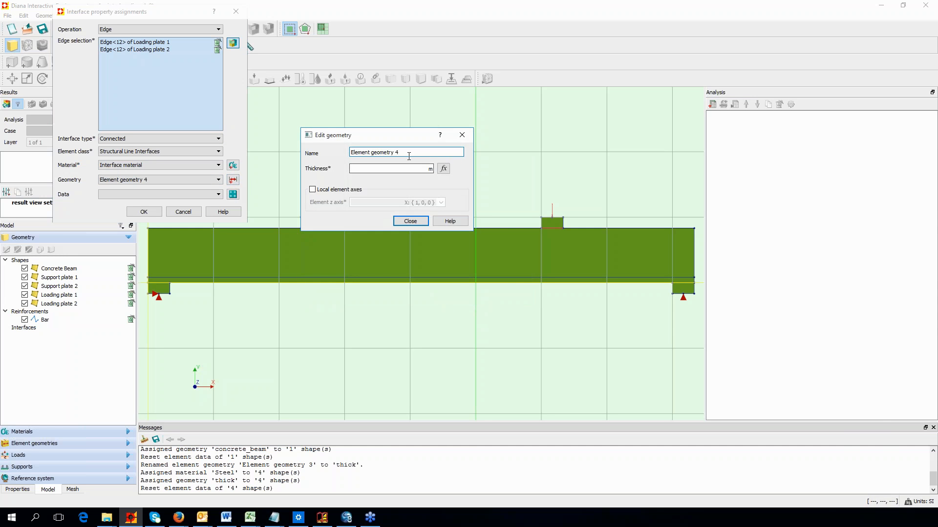
type("thi")
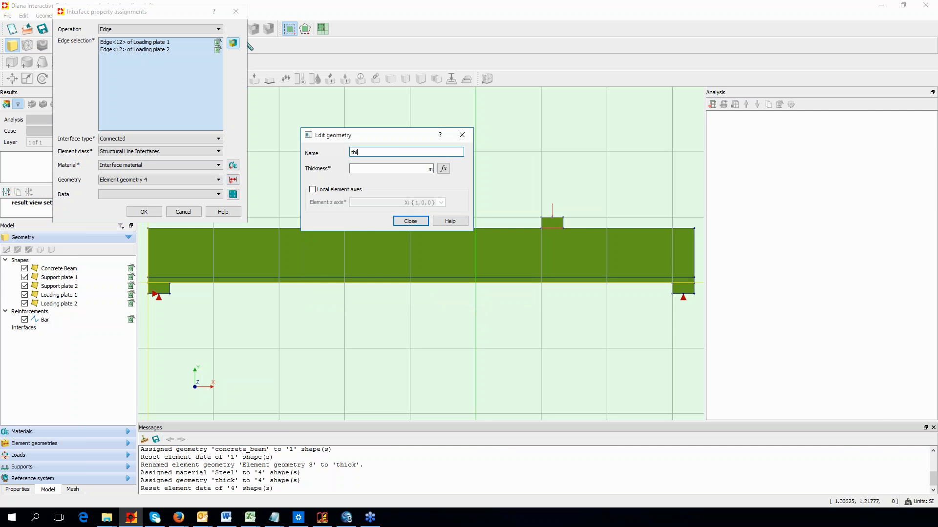
type("ck interface")
key("Tab")
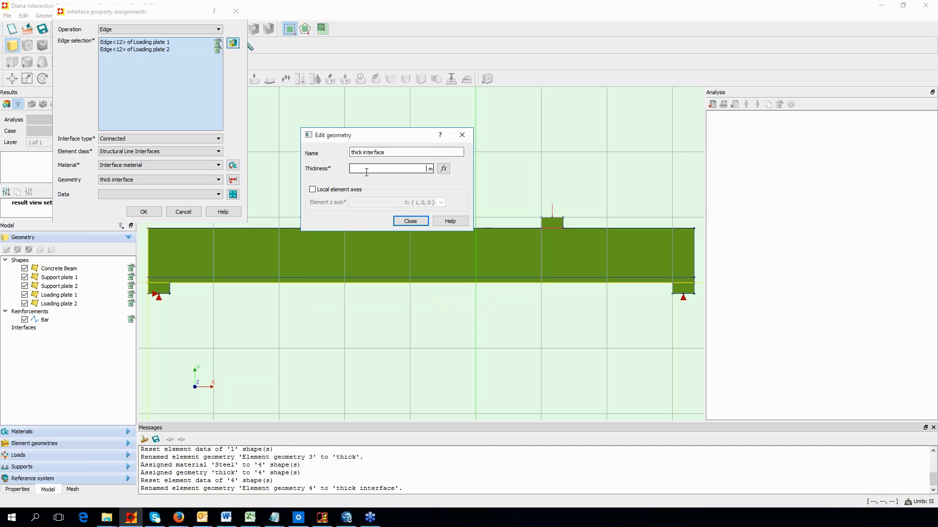
type("0.1")
left_click(312, 189)
left_click(397, 221)
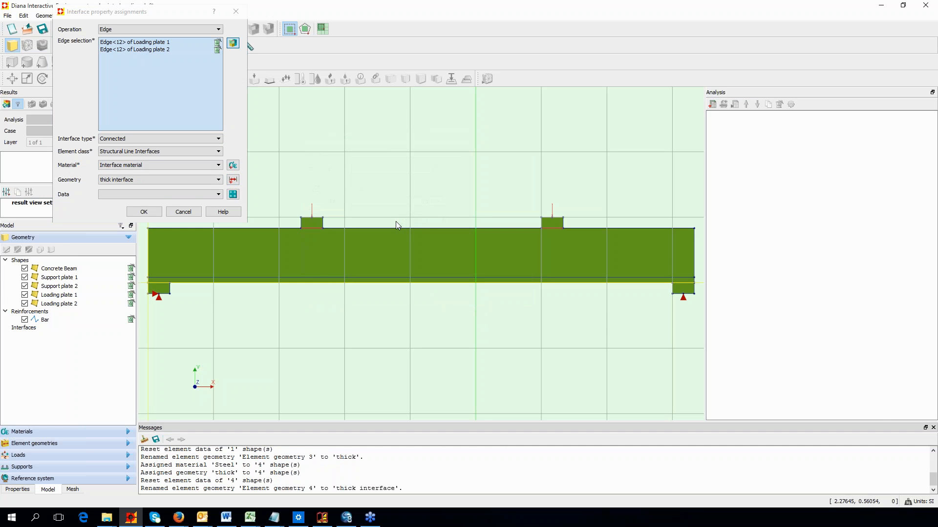
left_click(147, 210)
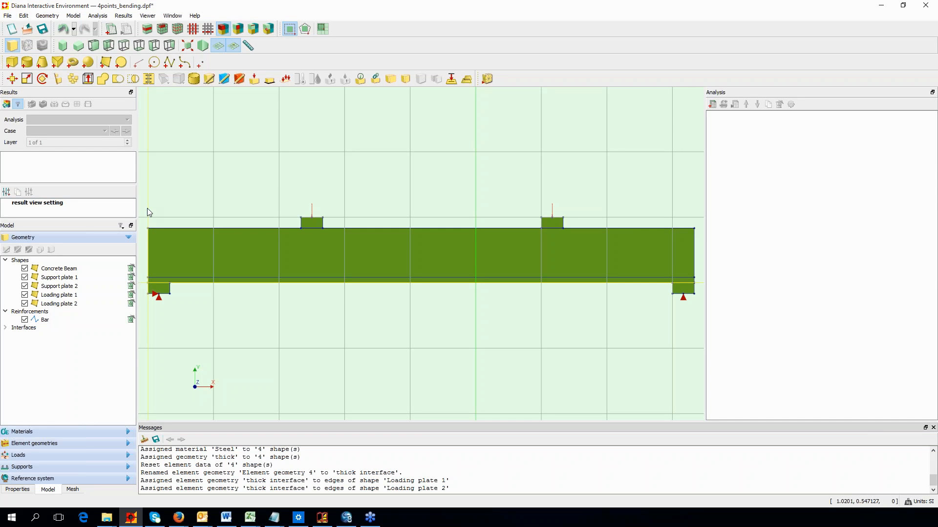
Step: Start setting mesh properties for Concrete Beam and the four plates, leaving the Bar reinforcement out of the selection
left_click(193, 80)
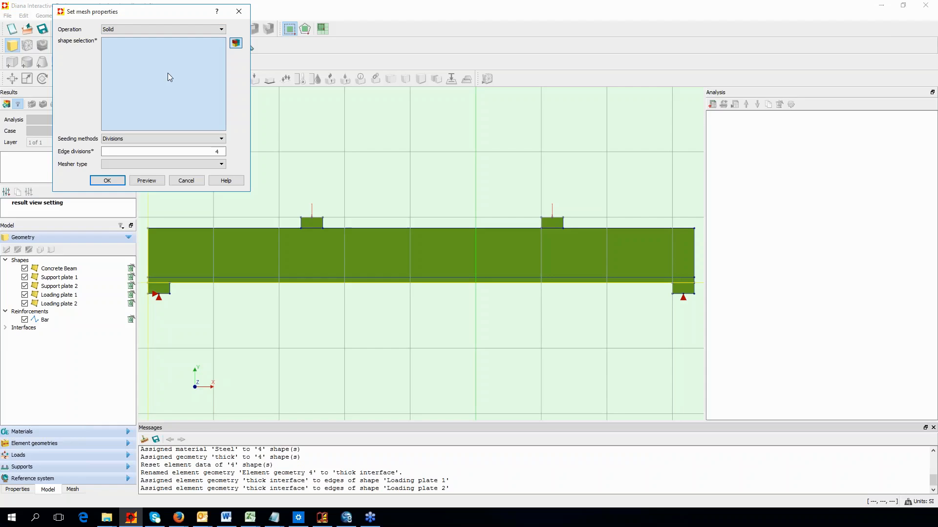
left_click_drag(131, 17, 123, 14)
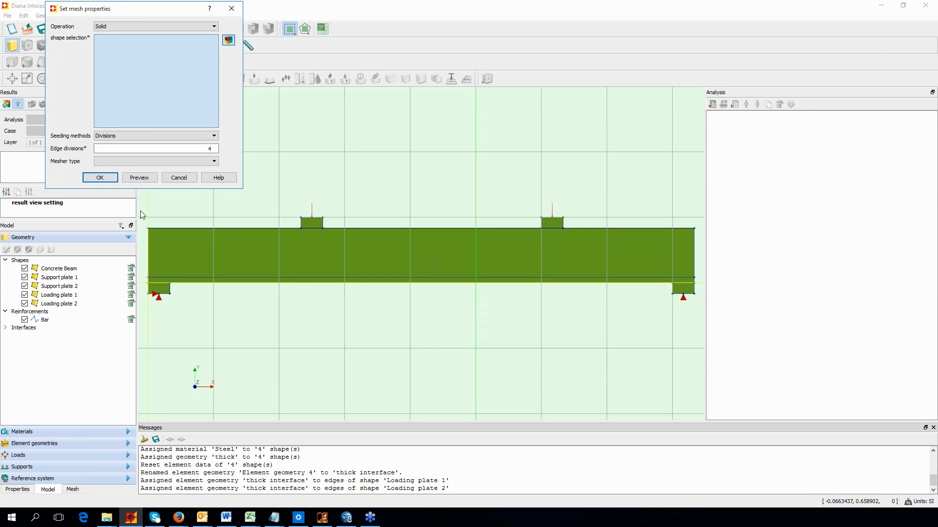
left_click_drag(142, 207, 220, 295)
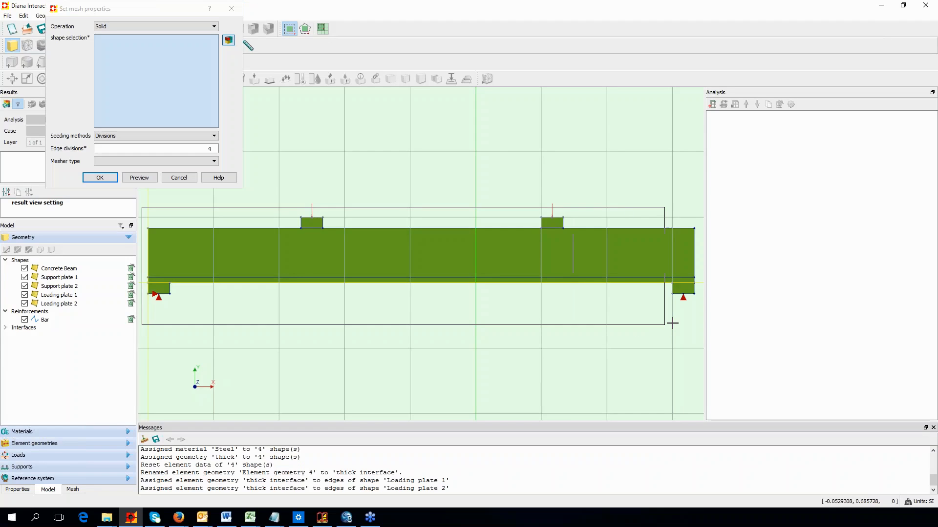
left_click_drag(672, 320, 703, 317)
left_click_drag(704, 318, 703, 317)
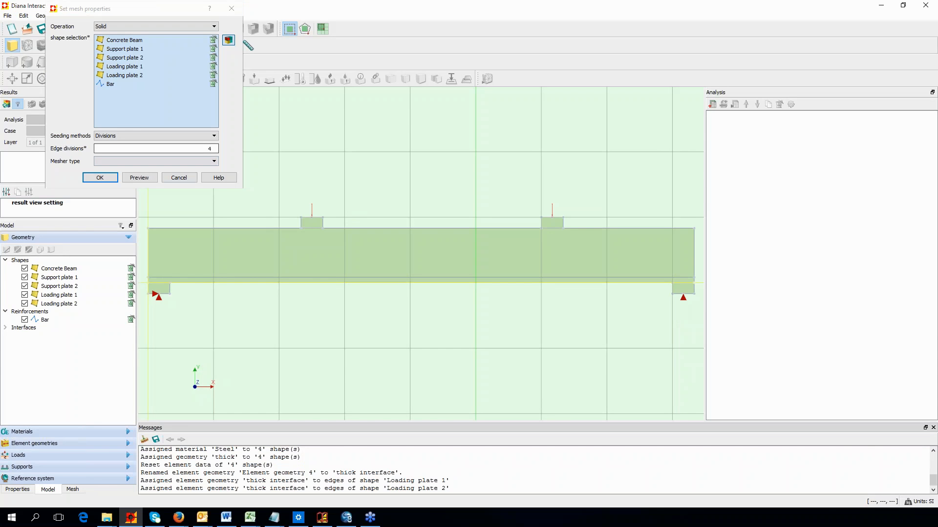
left_click(212, 85)
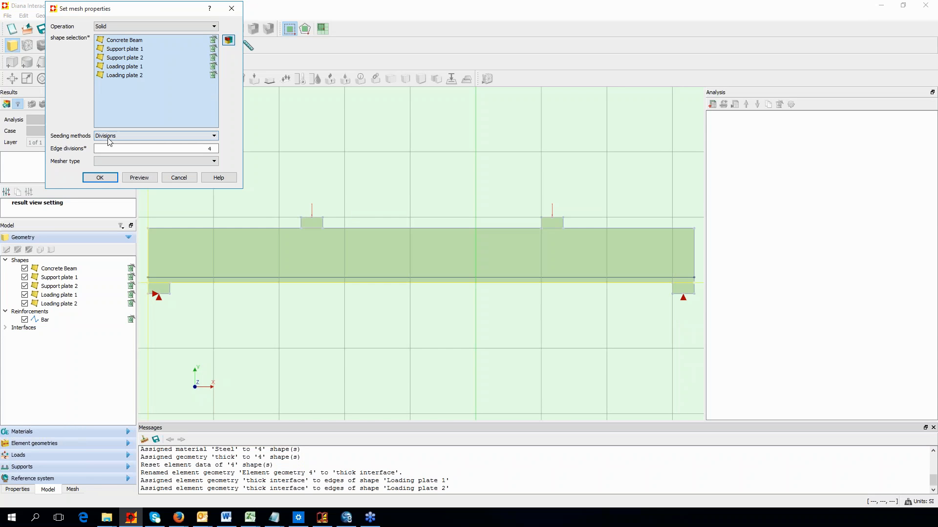
Step: Seed the mesh by element size with a desired size of 0.025 m, leave the mesher type blank, and apply the properties
left_click(126, 136)
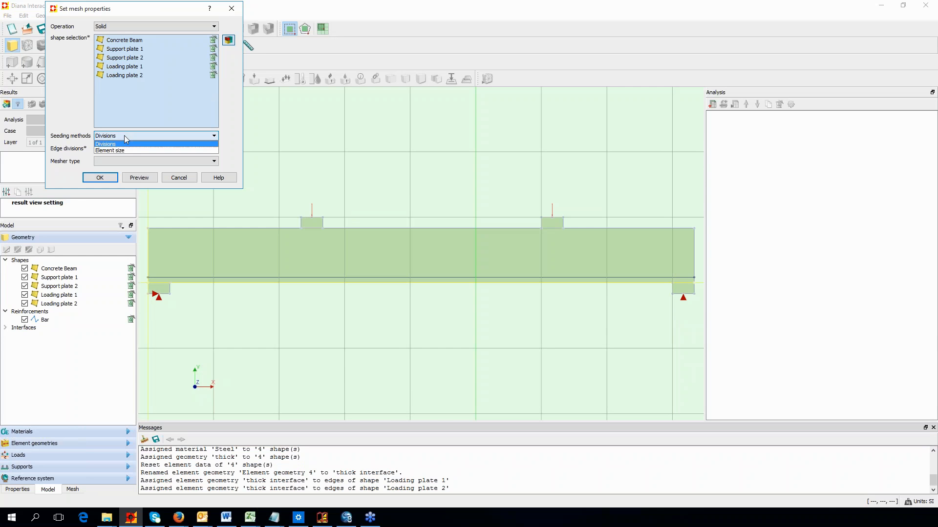
left_click(124, 150)
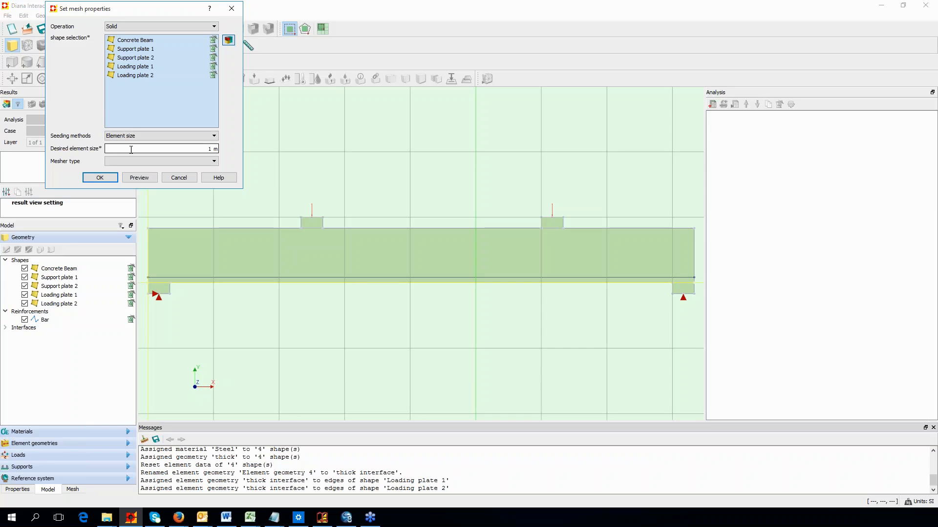
double_click(210, 149)
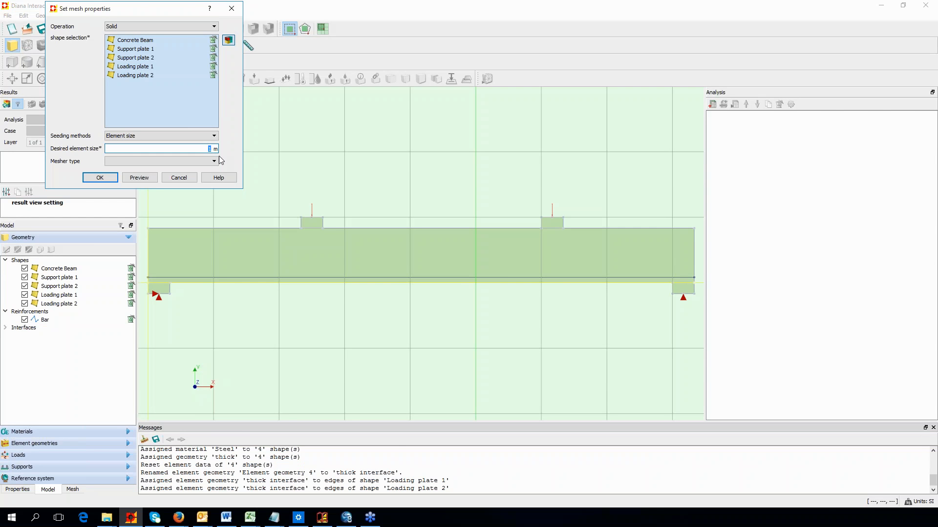
type("0.025")
left_click(215, 161)
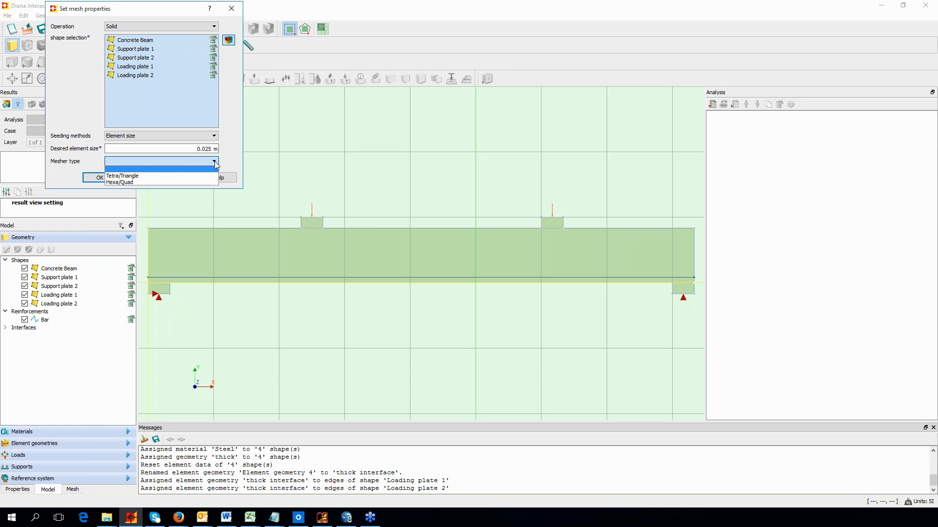
left_click(226, 155)
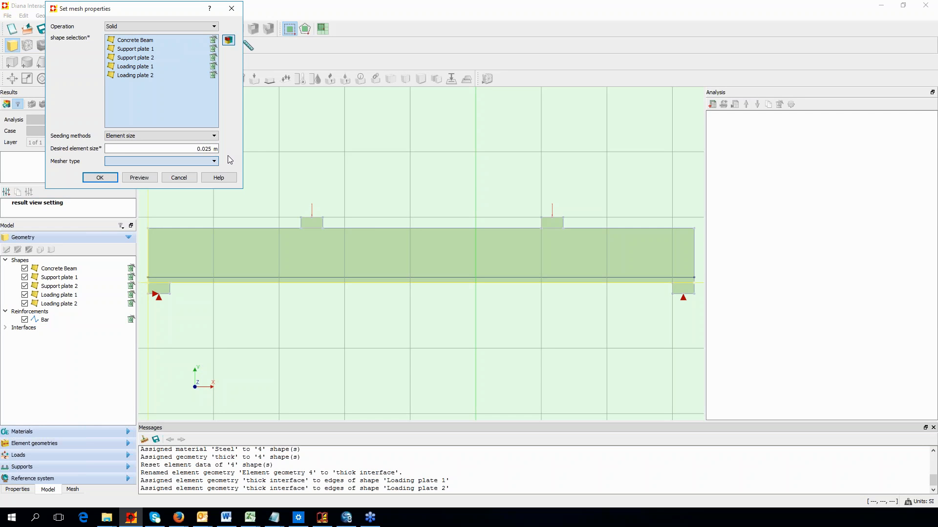
left_click(100, 177)
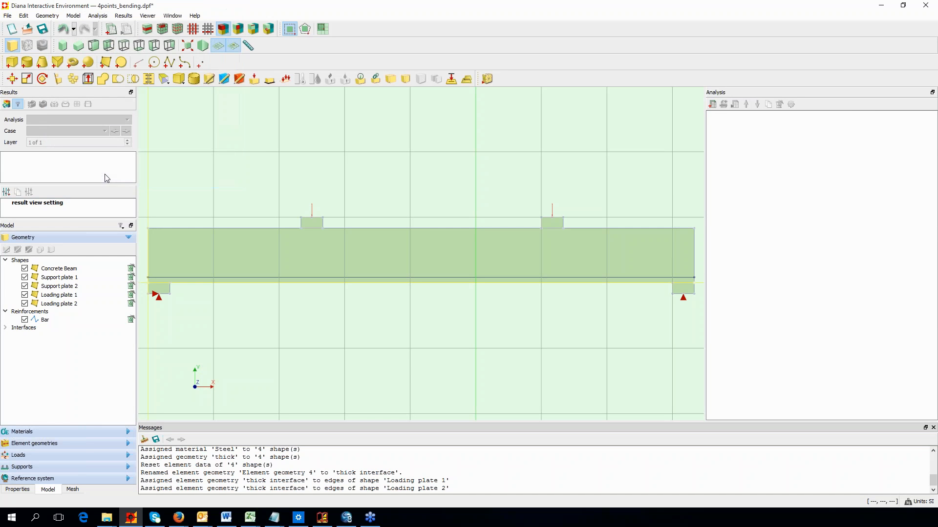
Step: Generate the finite element mesh and show its element sets
left_click(486, 80)
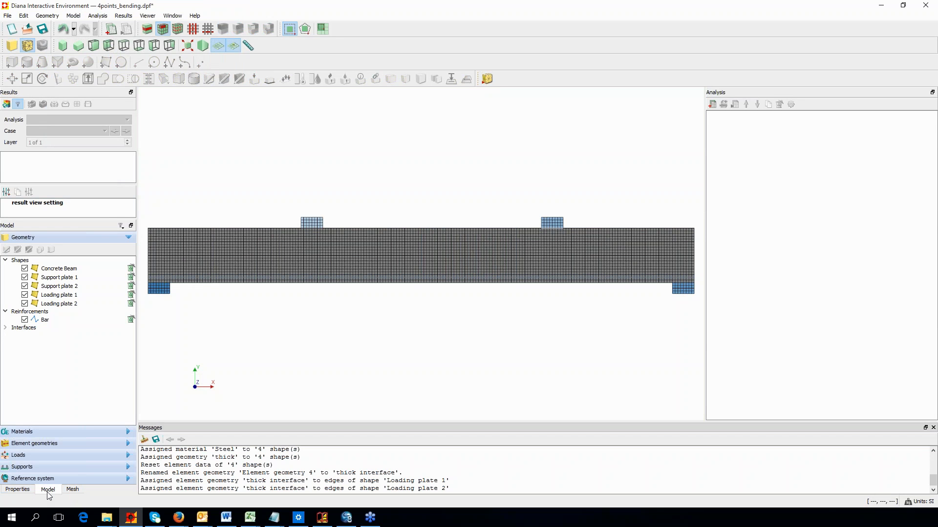
left_click(70, 490)
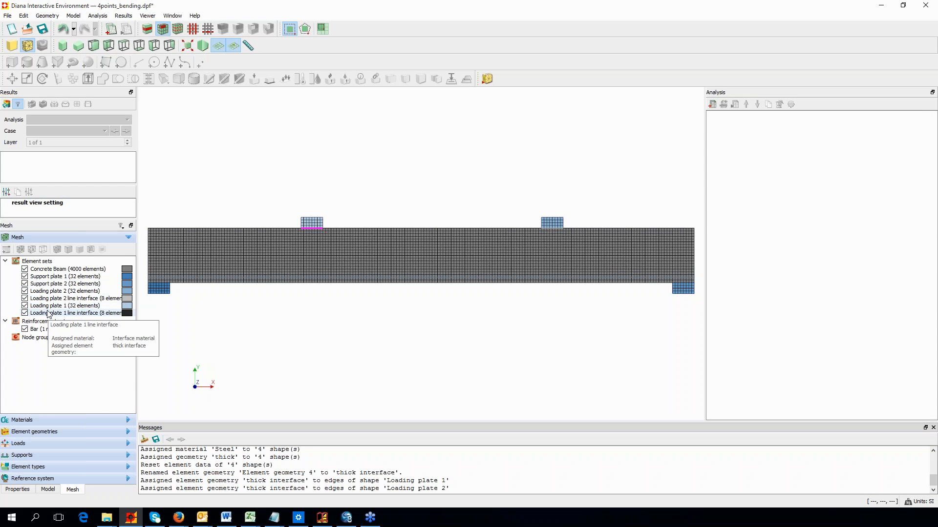
Step: Inspect the mesh by toggling the Concrete Beam and support plate element sets off and on, and highlight the Bar reinforcement
left_click(25, 270)
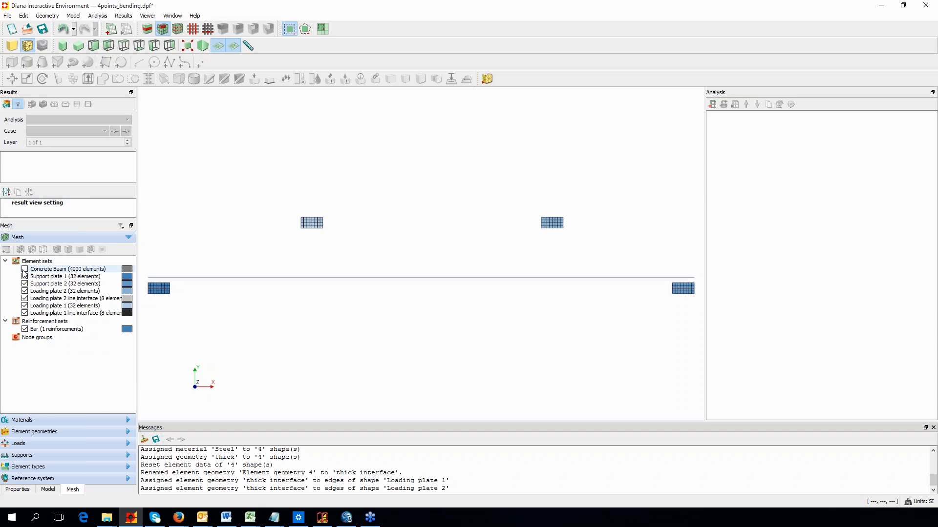
left_click(25, 284)
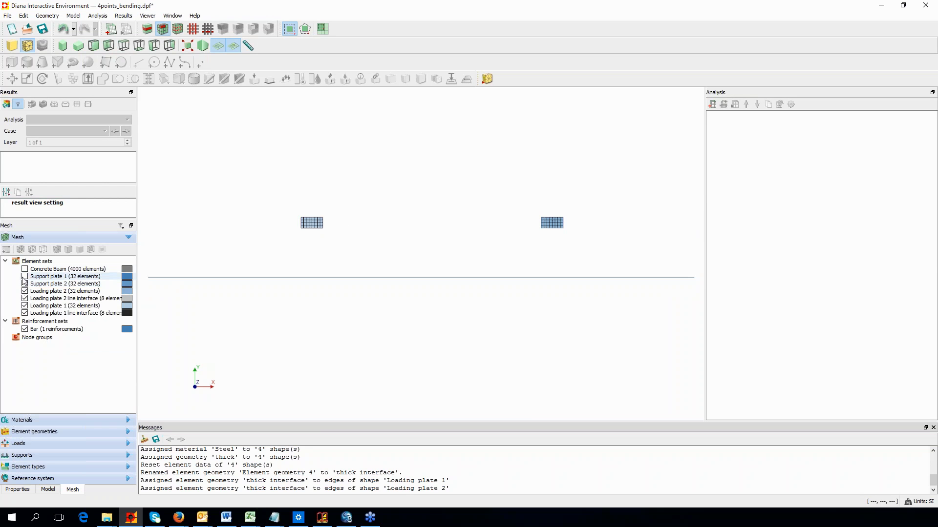
left_click(25, 269)
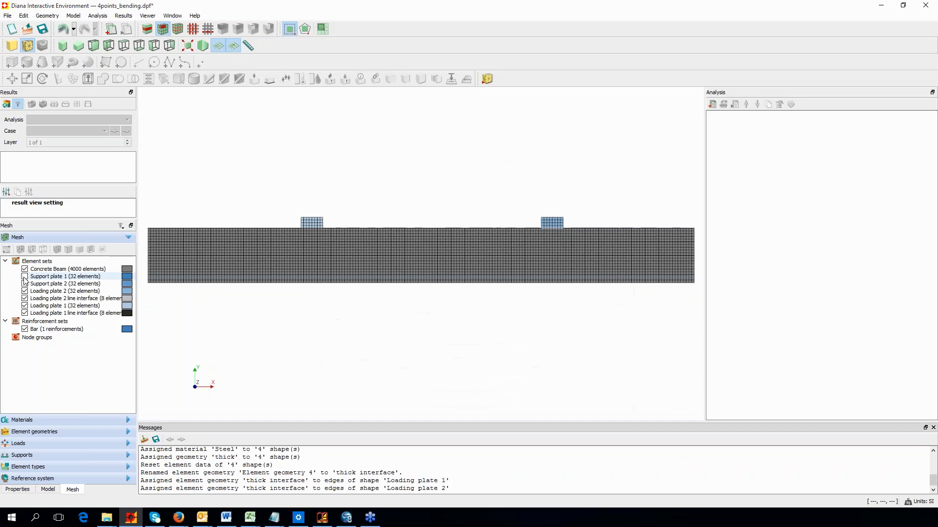
left_click(25, 276)
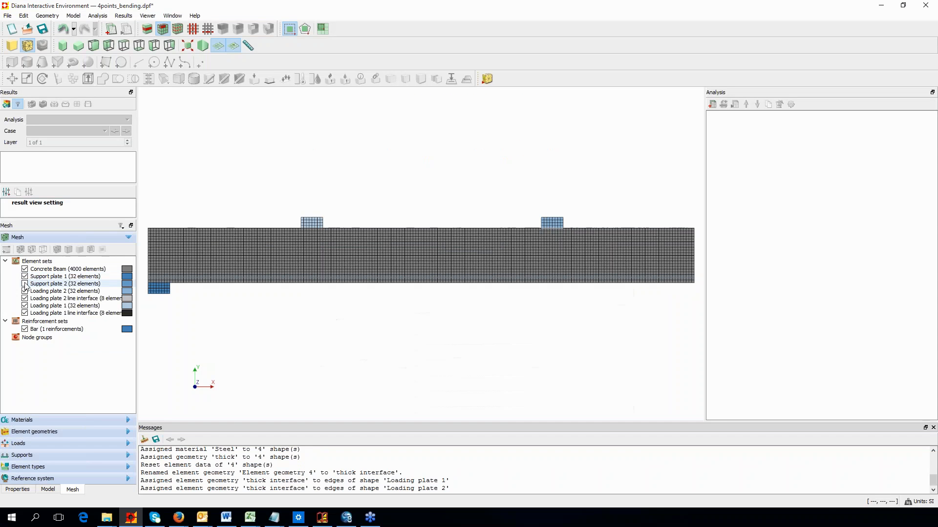
left_click(25, 284)
left_click(33, 329)
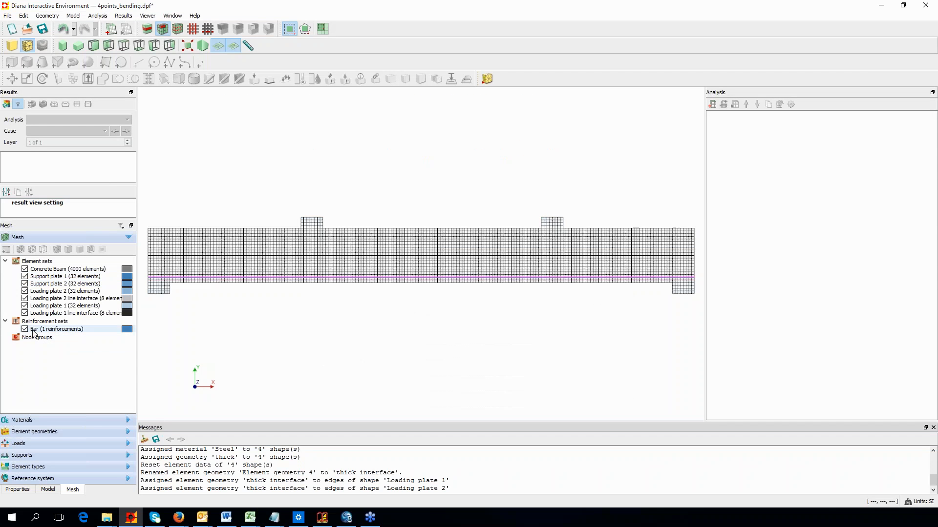
right_click(50, 270)
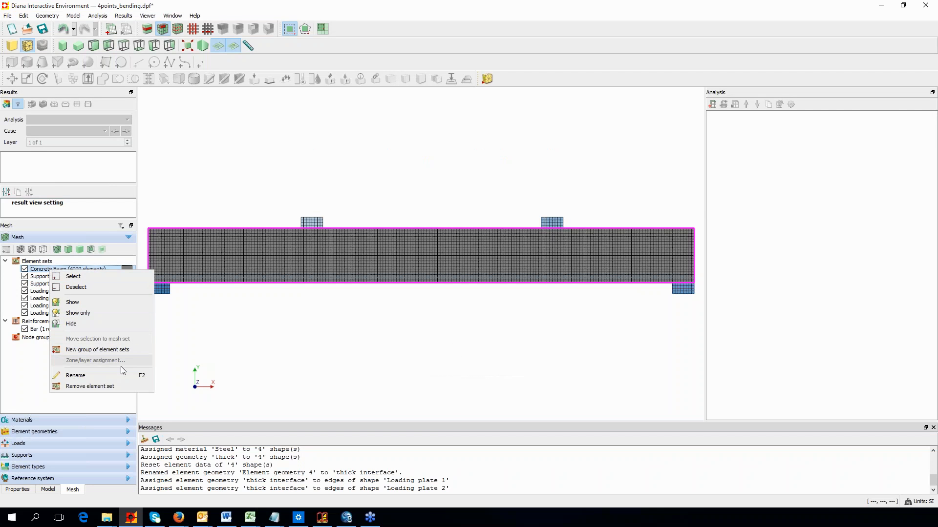
left_click(257, 357)
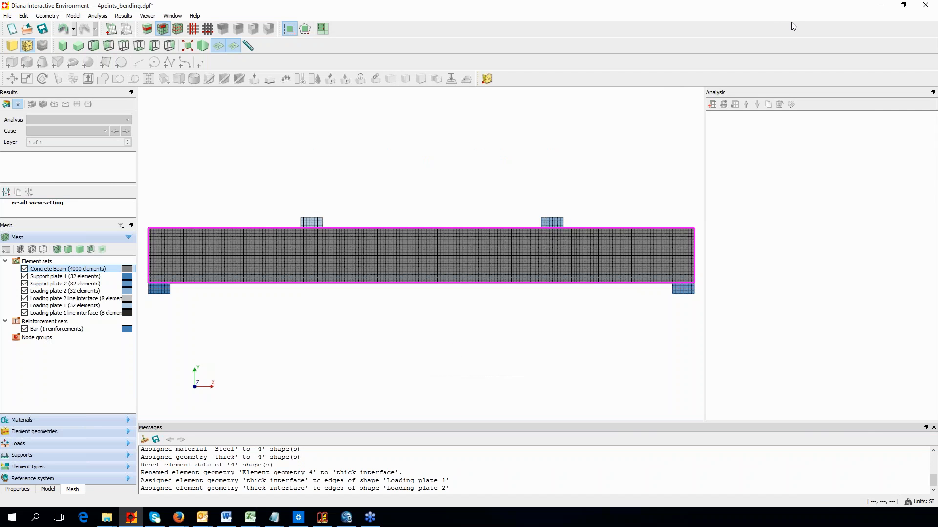
Step: Save the project
key("ctrl+s")
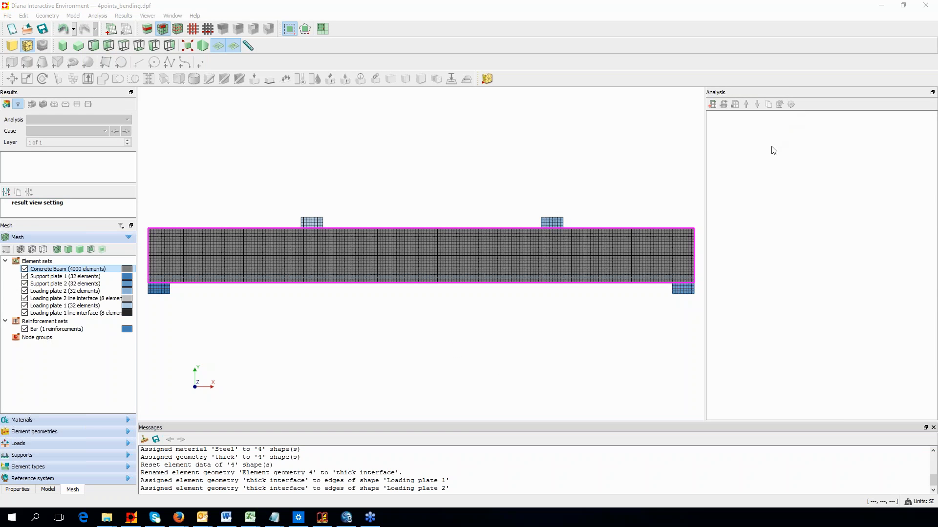
left_click_drag(786, 96, 919, 239)
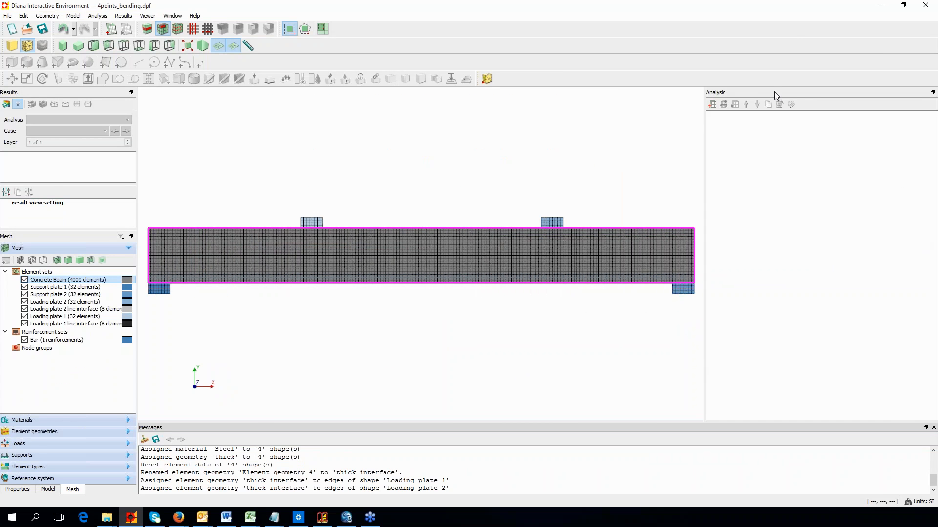
left_click_drag(776, 95, 911, 170)
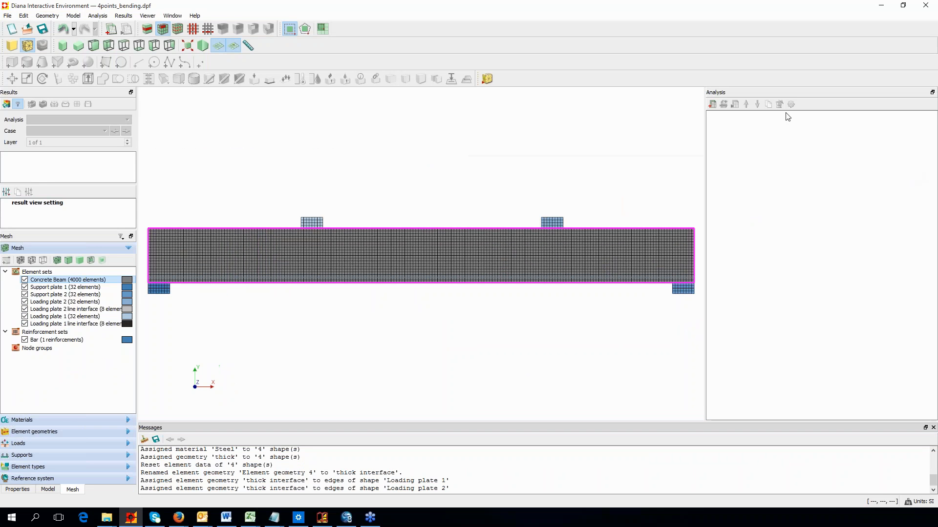
Step: Add a new analysis and give it a structural nonlinear command
left_click(713, 104)
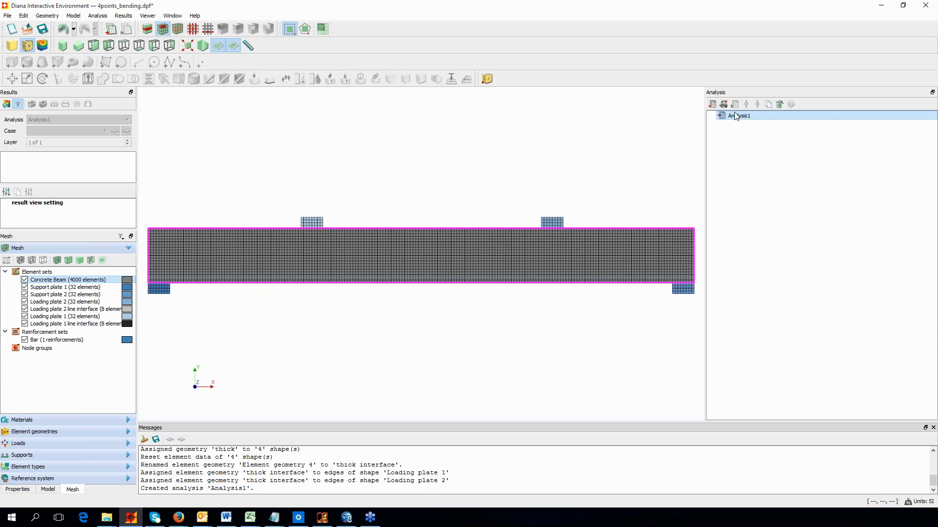
right_click(734, 116)
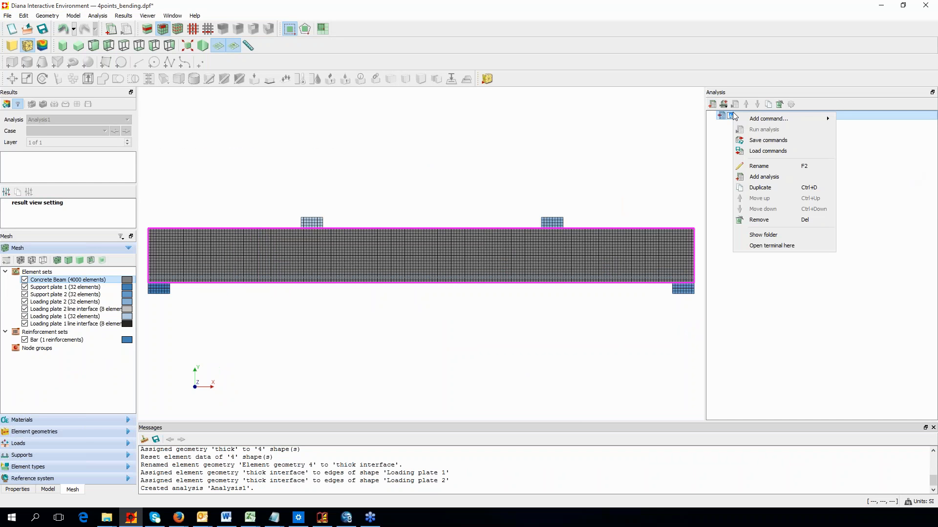
mouse_move(792, 119)
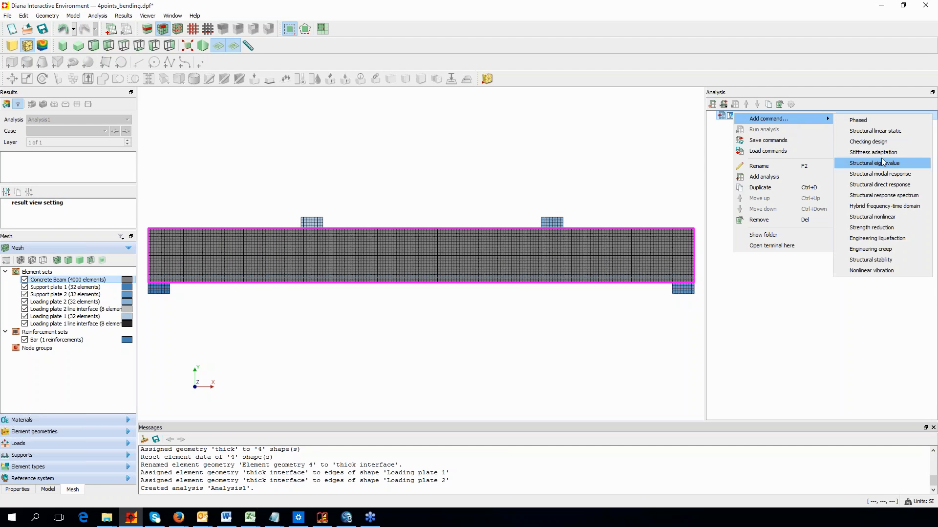
left_click(872, 217)
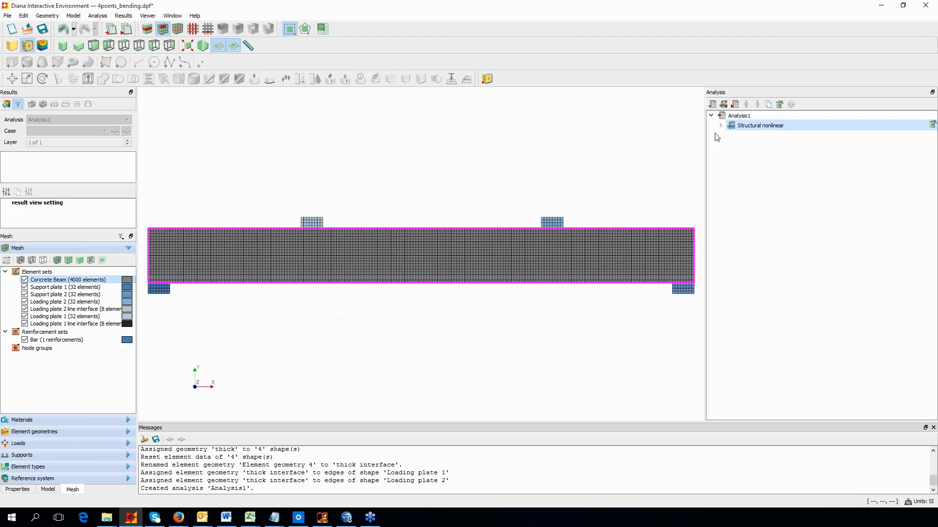
Step: Set the execute block's load steps to user specified sizes of 4(70) for Geometry load set 1, with arc length control
left_click(720, 126)
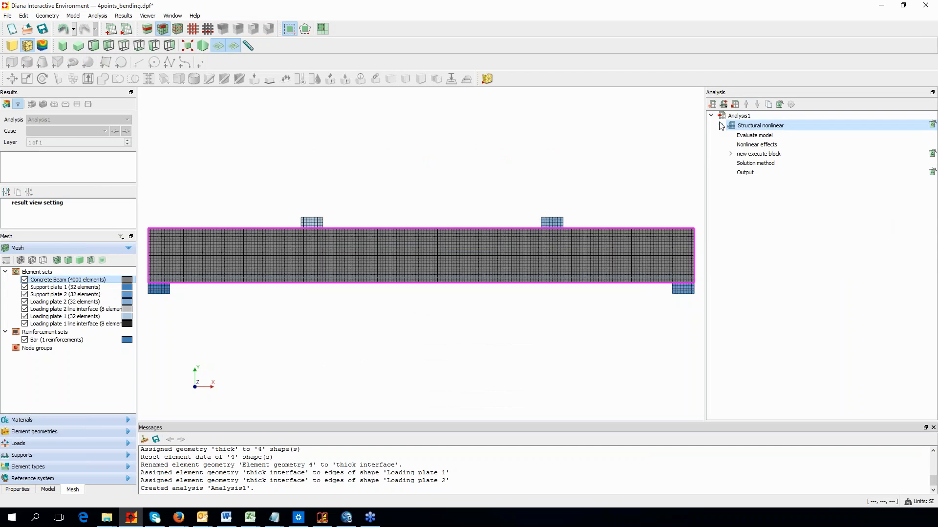
left_click(731, 154)
right_click(759, 164)
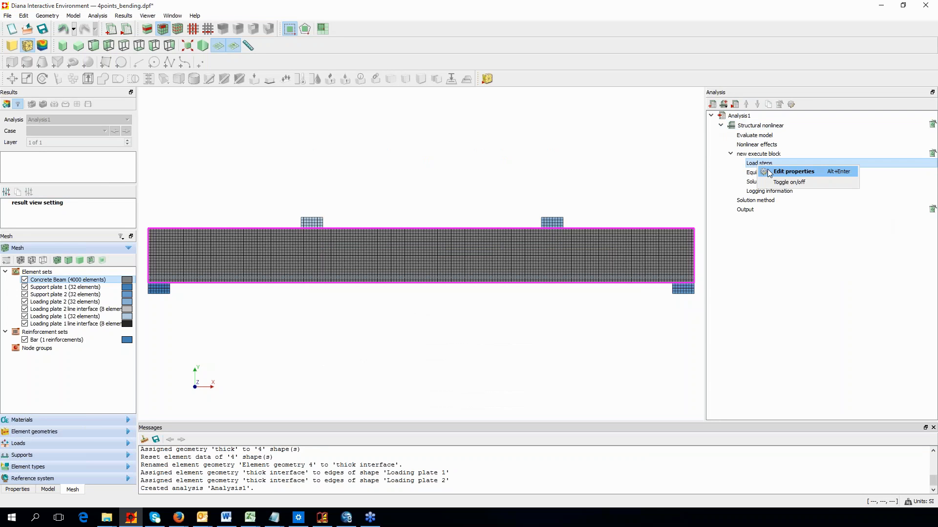
left_click(770, 171)
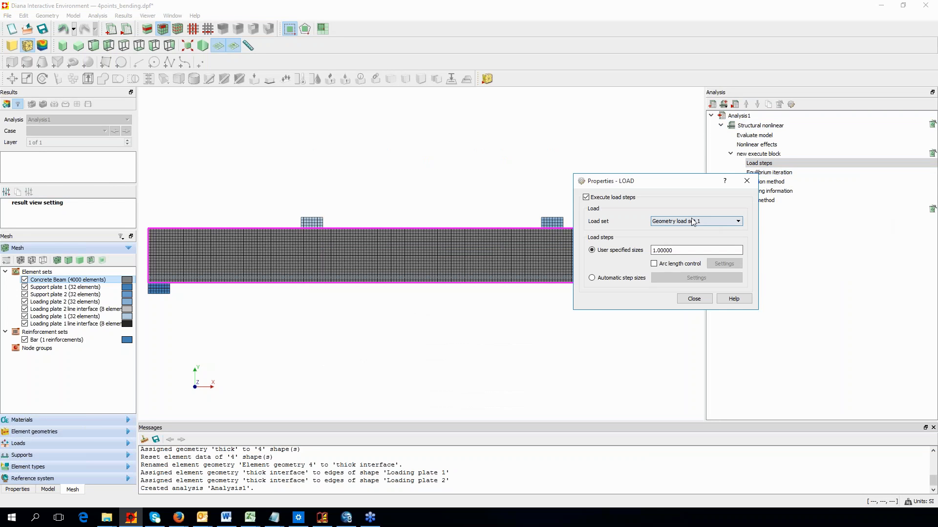
left_click_drag(688, 249, 615, 240)
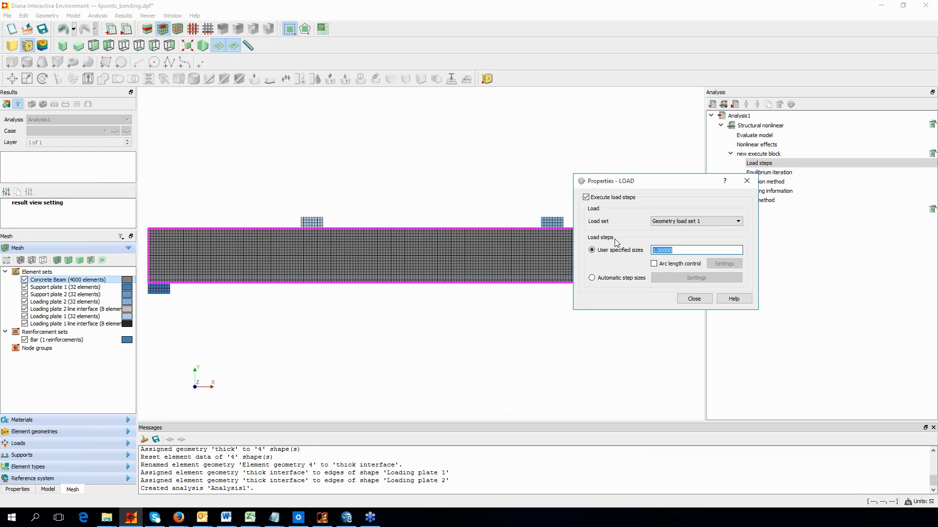
type("4(70)")
left_click(657, 266)
left_click(693, 300)
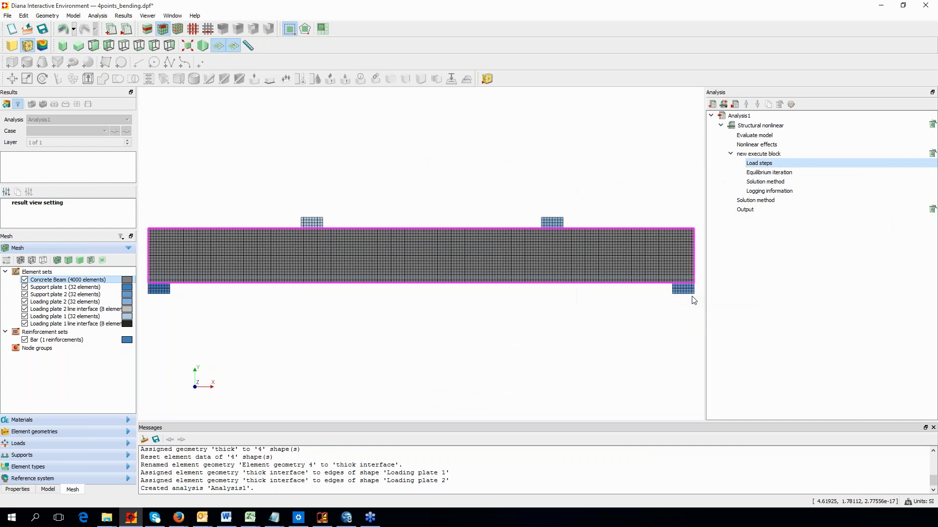
Step: In the equilibrium iteration properties, set the displacement norm's no-convergence action to Continue
right_click(794, 174)
left_click(814, 190)
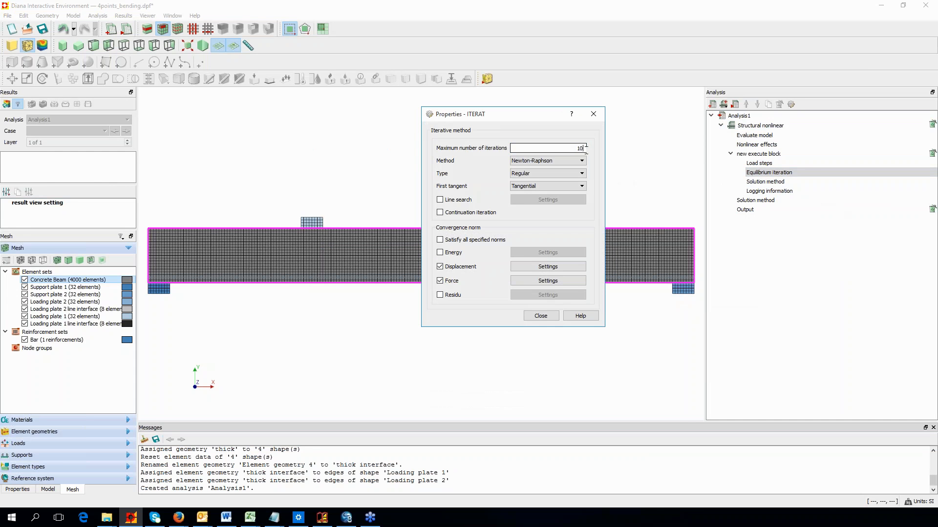
left_click(555, 269)
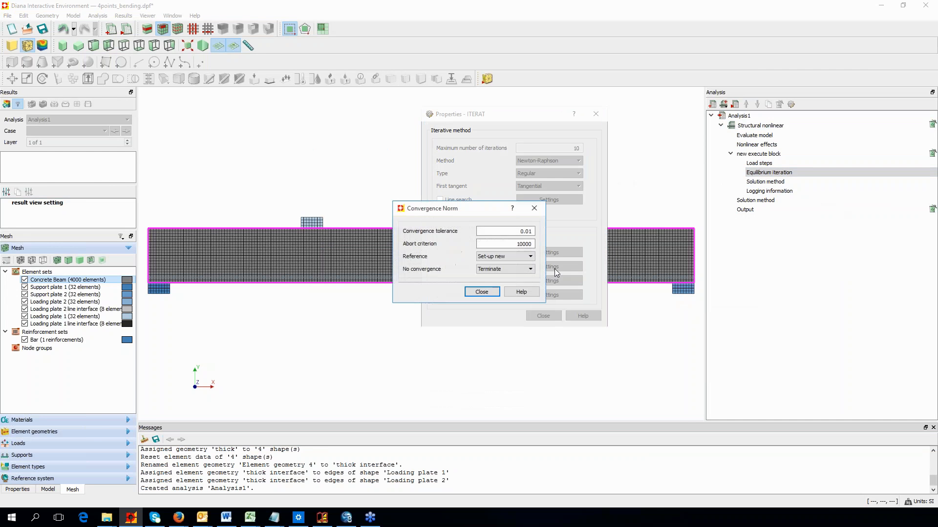
left_click(496, 271)
left_click(492, 277)
left_click(480, 292)
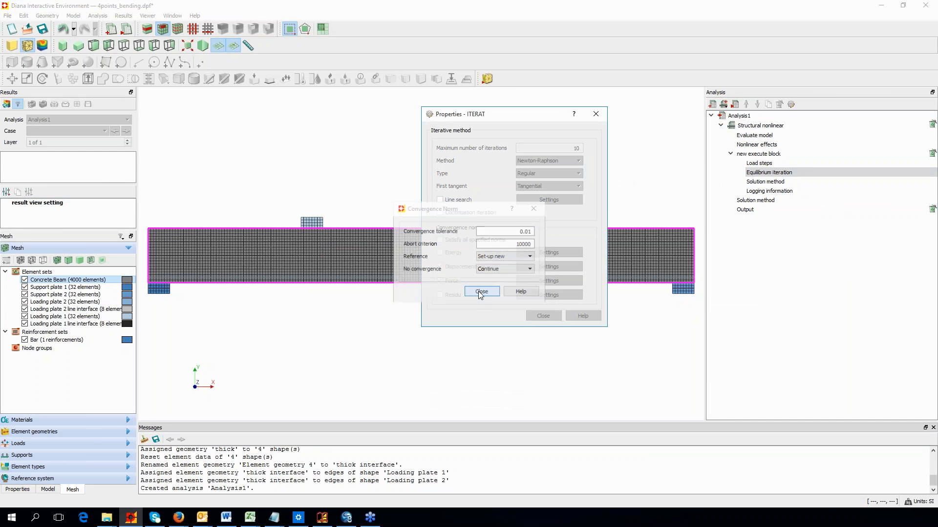
Step: Set the force norm's no-convergence action to Continue and close the iteration properties
left_click(549, 281)
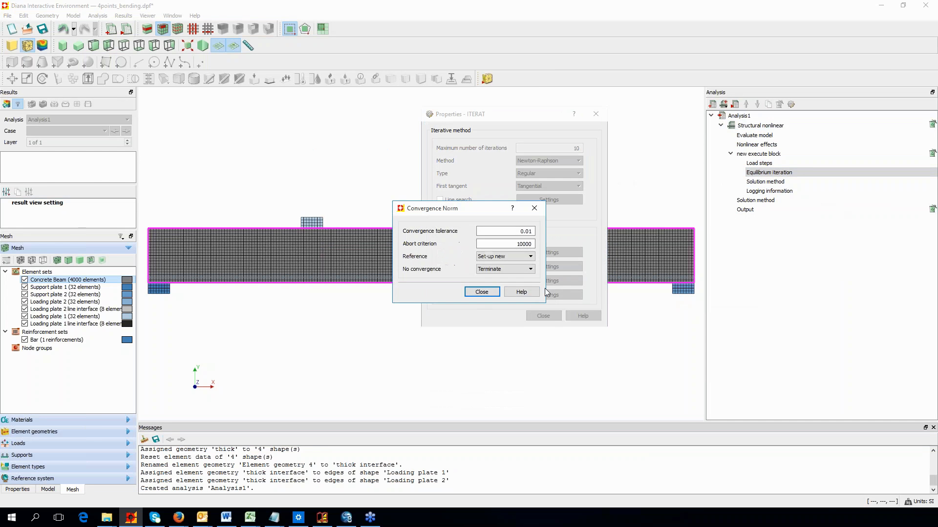
left_click(513, 269)
left_click(489, 277)
left_click(480, 292)
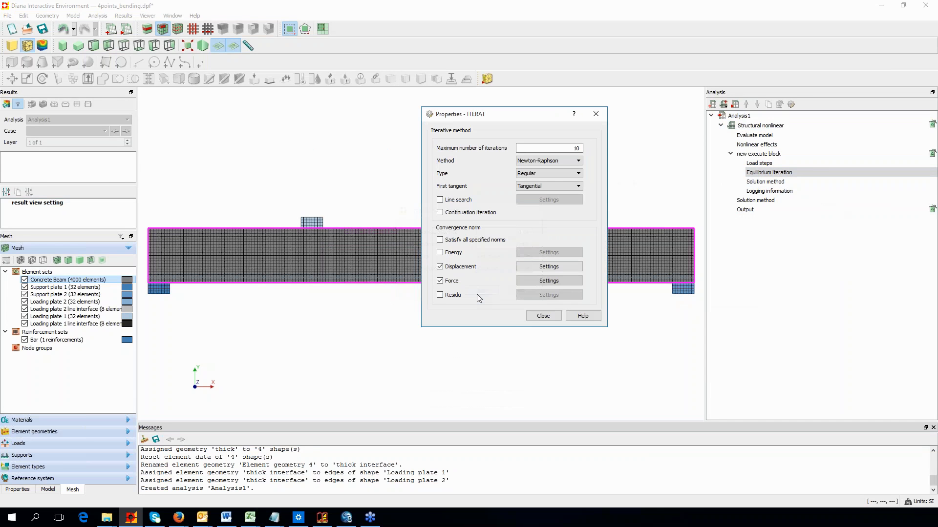
left_click(538, 318)
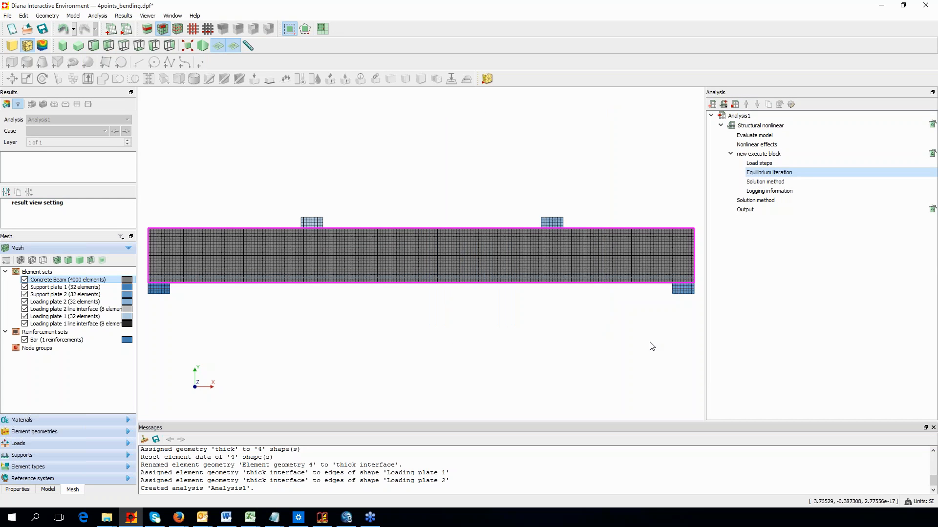
Step: Open the nonlinear analysis output properties and choose DIANA native as the output device
left_click(747, 210)
right_click(749, 213)
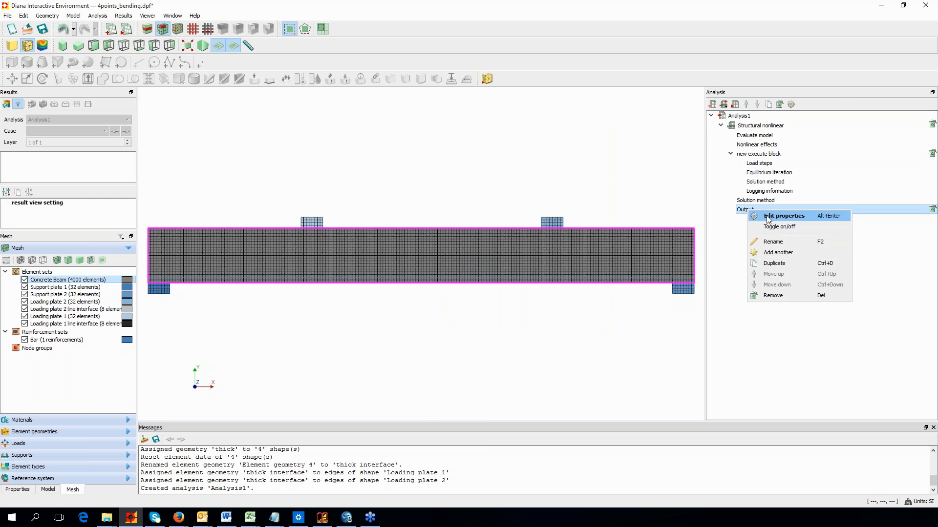
left_click(765, 216)
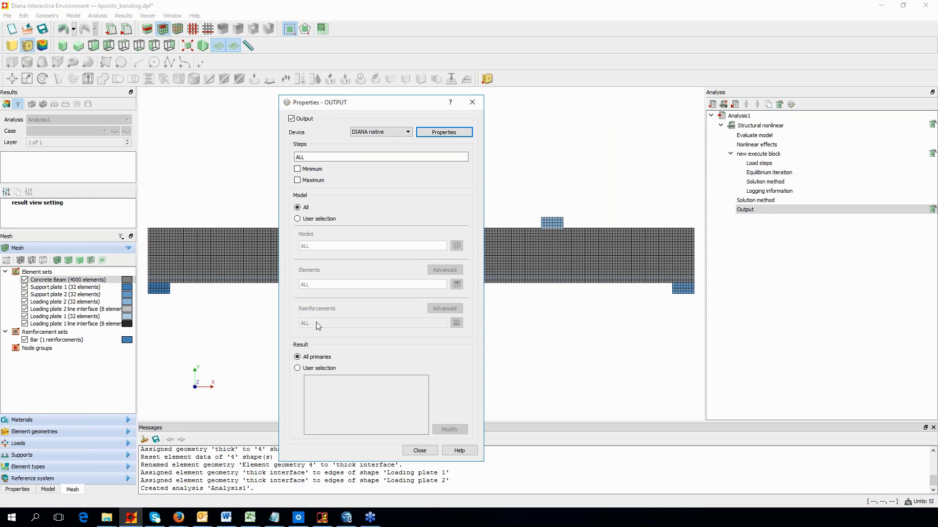
left_click(405, 133)
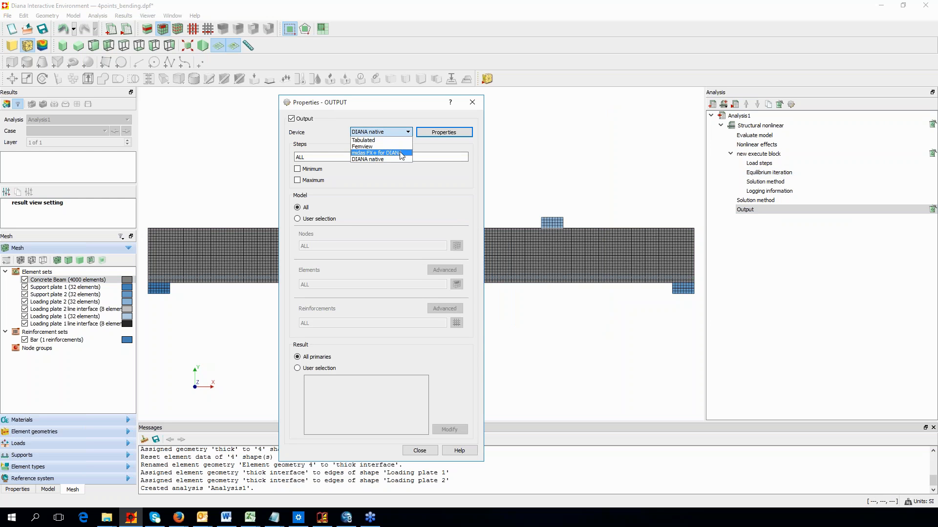
left_click(383, 159)
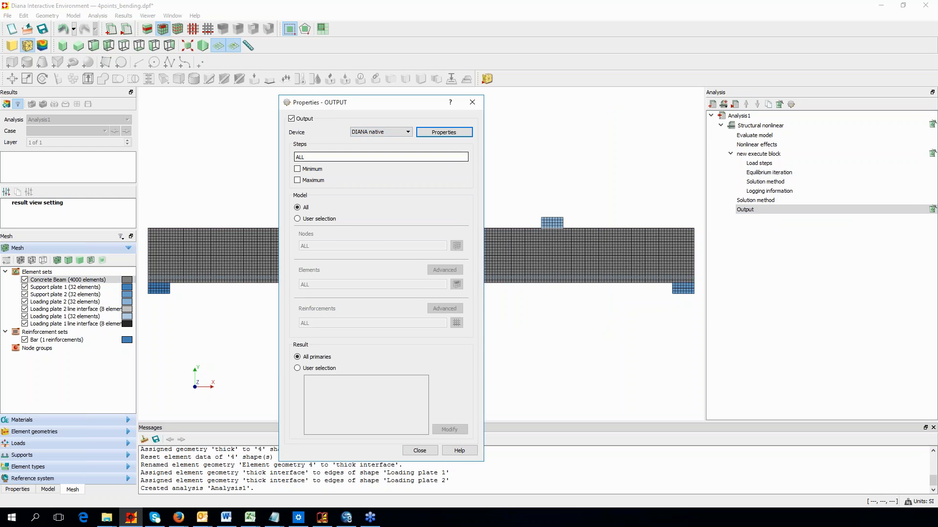
Step: Switch the output results to a user selection and add total displacements (DISPLA) and total Cauchy stresses (STRESS)
left_click(297, 368)
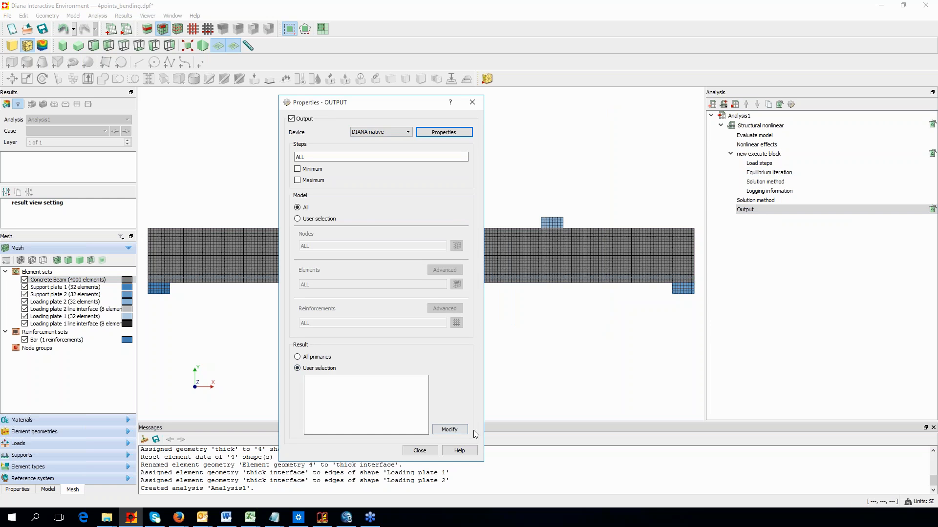
left_click(458, 430)
left_click(371, 216)
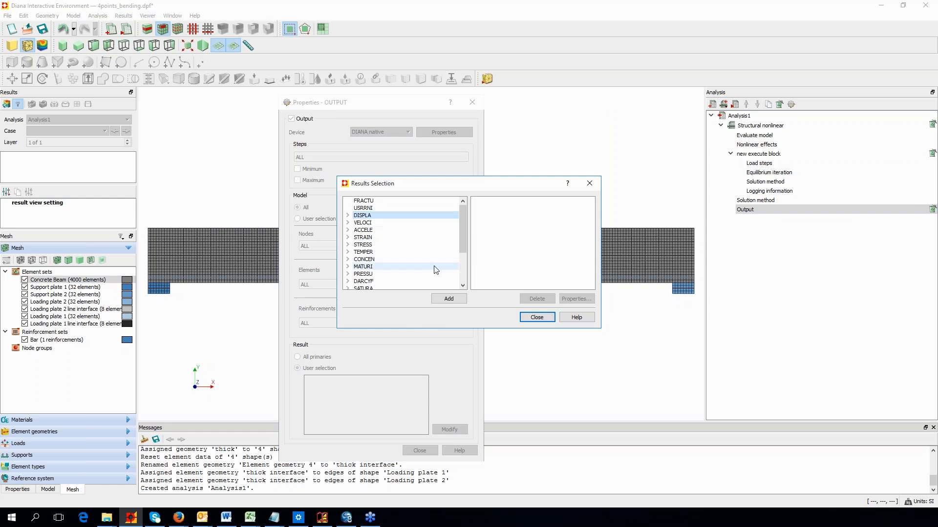
left_click(449, 300)
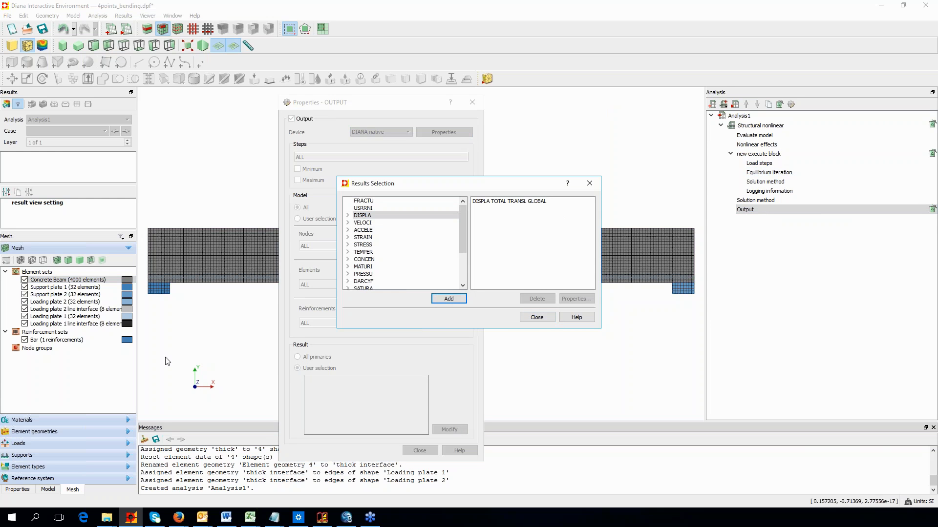
left_click(364, 244)
left_click(435, 299)
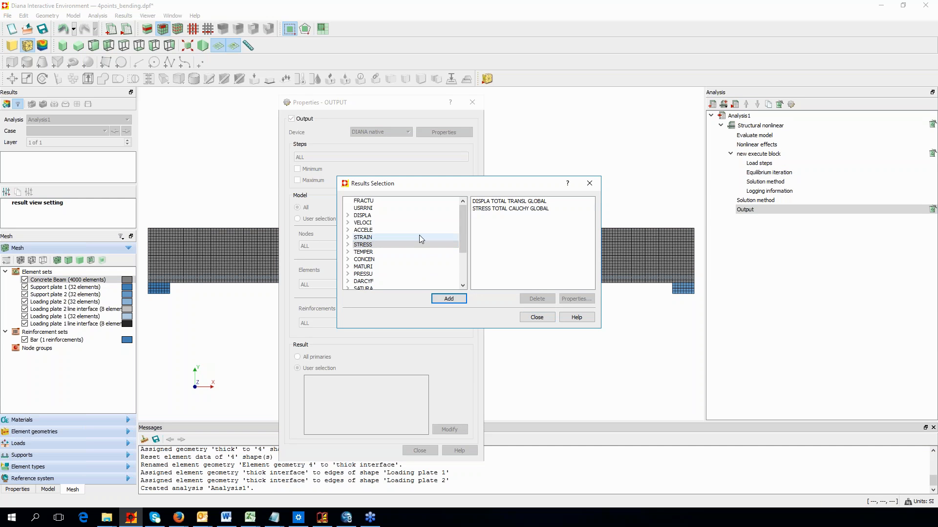
Step: Add the crack strain (CRACK) and crack width (CRKWDT) results from the STRAIN group to the output selection
left_click(348, 238)
left_click(372, 274)
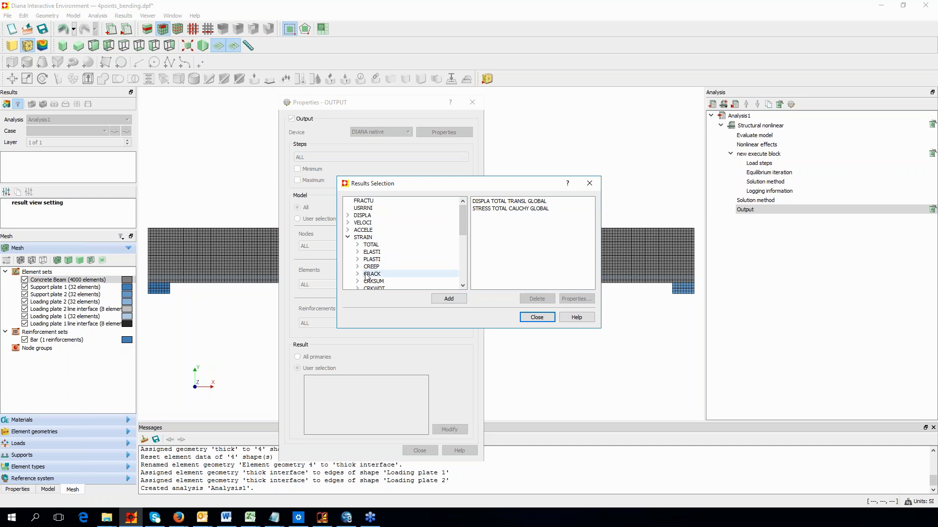
left_click(448, 299)
scroll(464, 231, "down", 2)
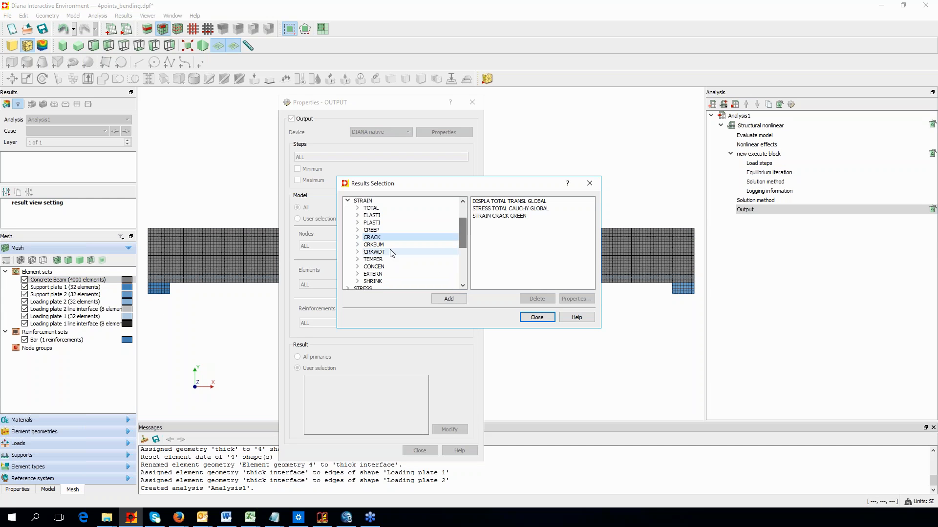
left_click(374, 252)
left_click(436, 299)
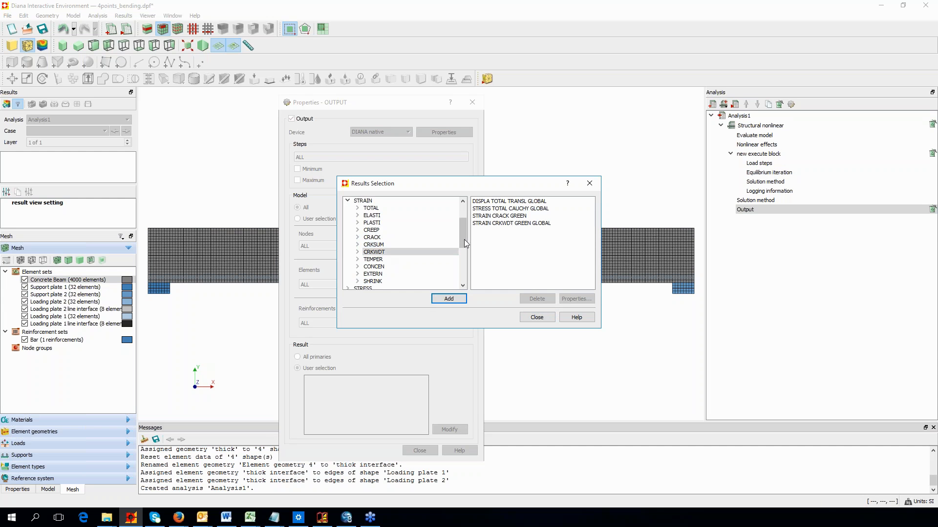
Step: Add the COMSTR and TENSTR parameters from the PARAME group to the output selection and close the output properties
left_click_drag(463, 239, 464, 270)
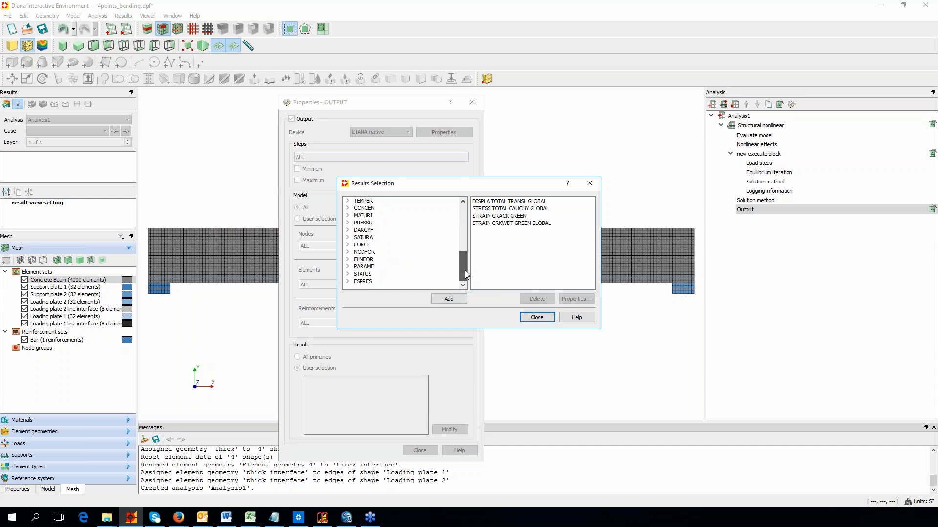
left_click(348, 267)
left_click_drag(464, 238, 463, 278)
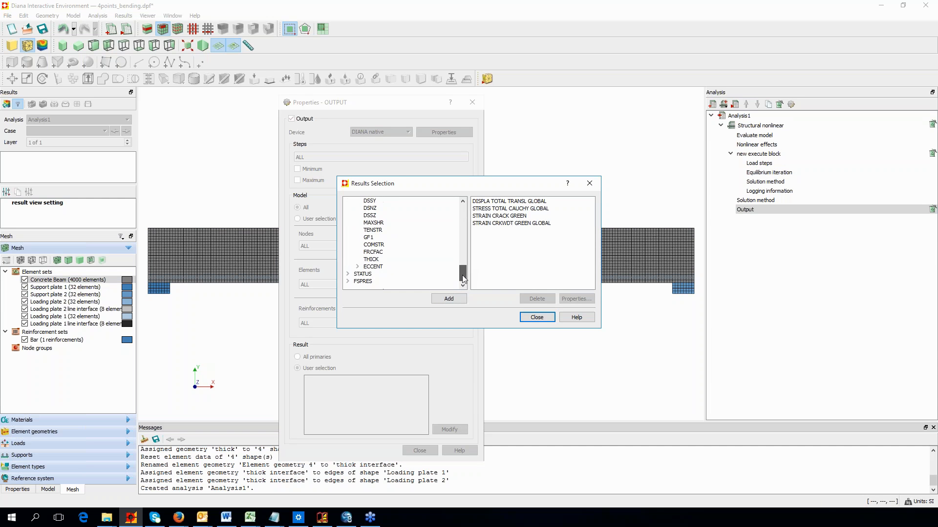
left_click(383, 245)
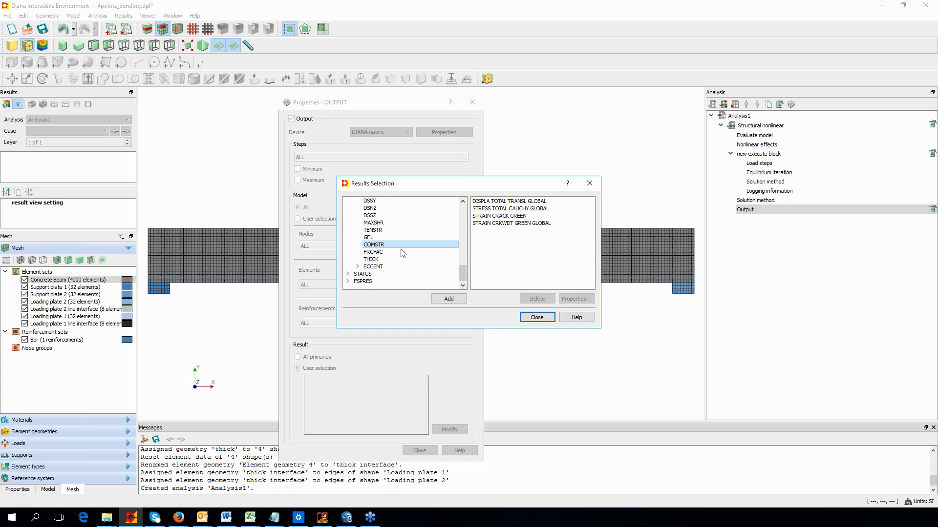
left_click(446, 299)
left_click(384, 230)
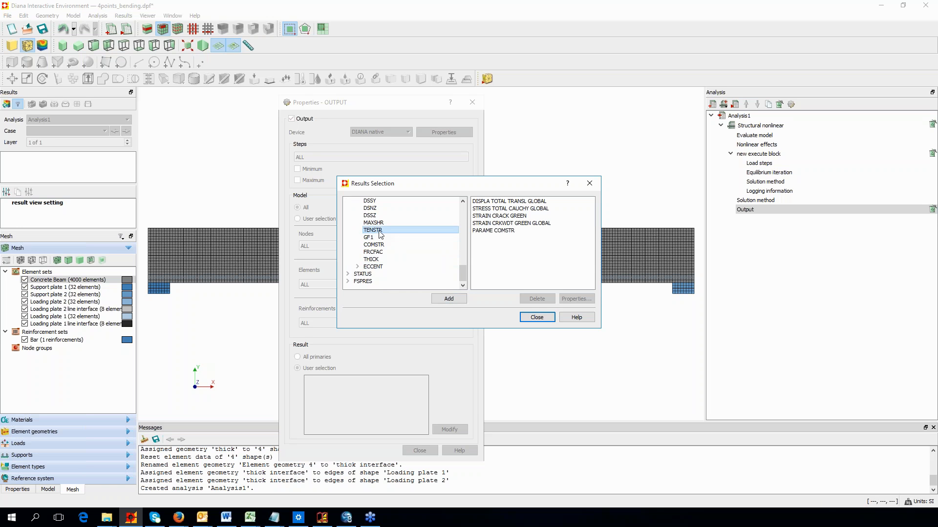
left_click(448, 300)
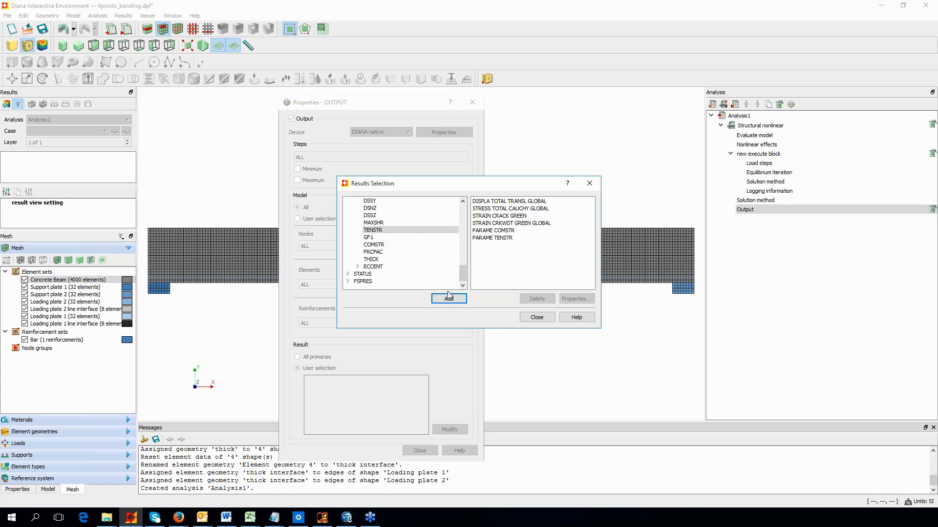
left_click(533, 318)
left_click(421, 451)
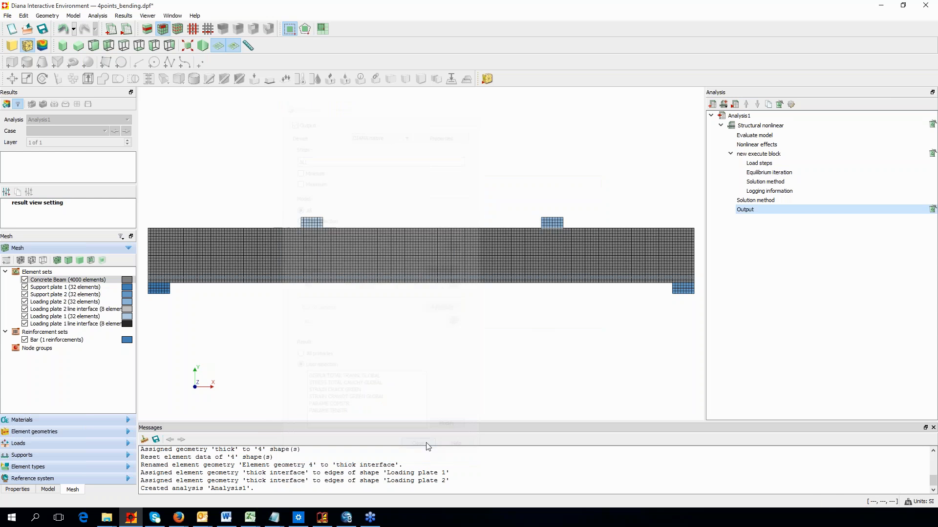
Step: Save the analysis commands as Analysis1.dcf and run Analysis1
right_click(751, 119)
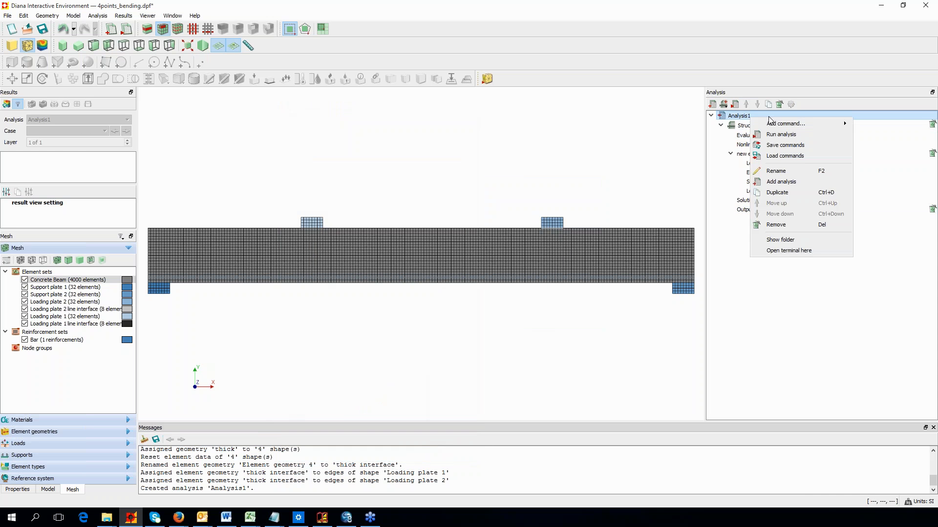
left_click(803, 146)
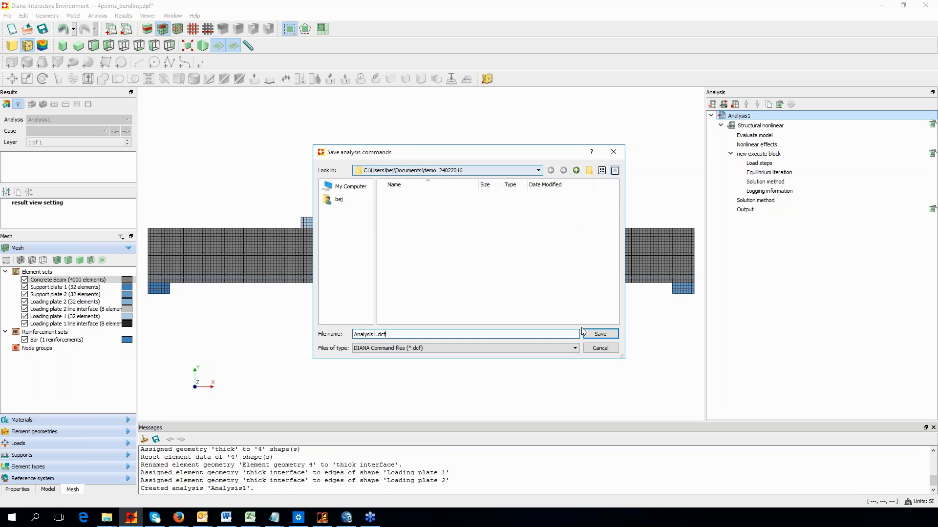
left_click(601, 334)
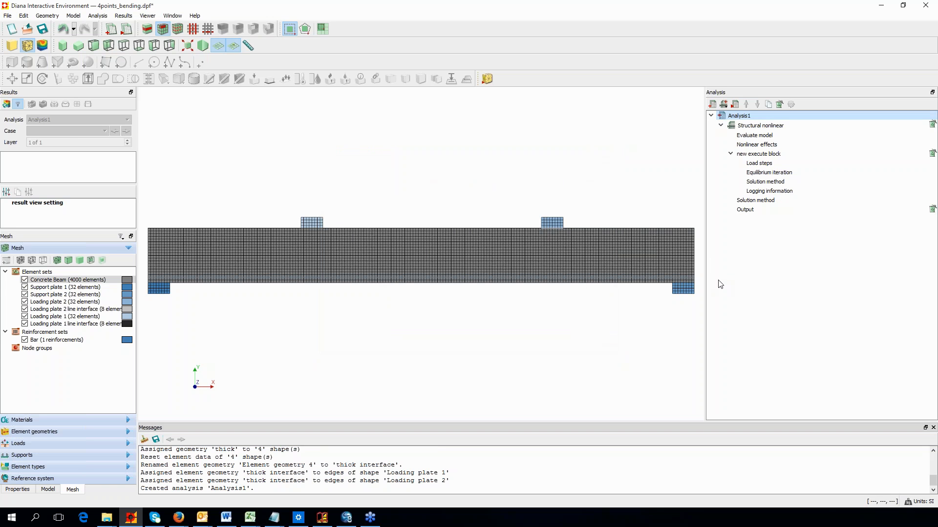
left_click(735, 105)
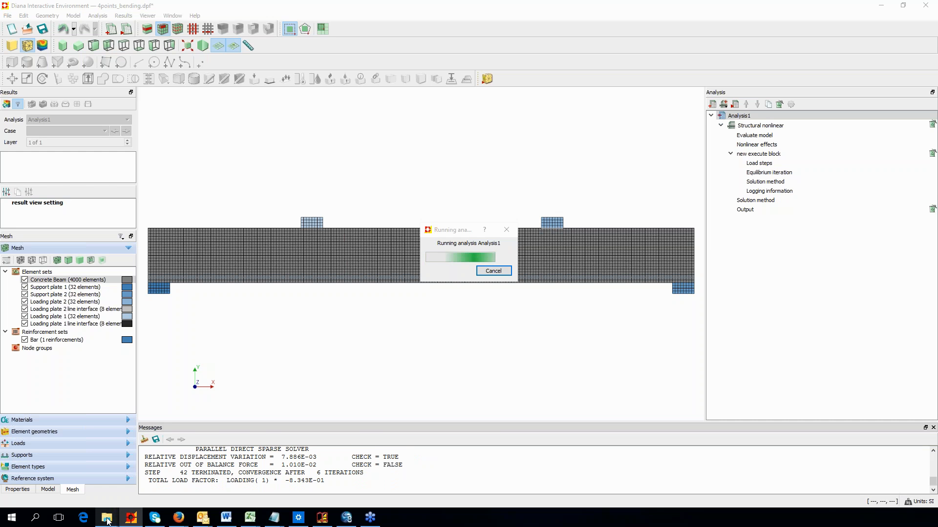
Step: Switch to File Explorer's .DianaIE folder and open the history script IEhistory_160224_095637.ep2036.running.py in Notepad
mouse_move(108, 522)
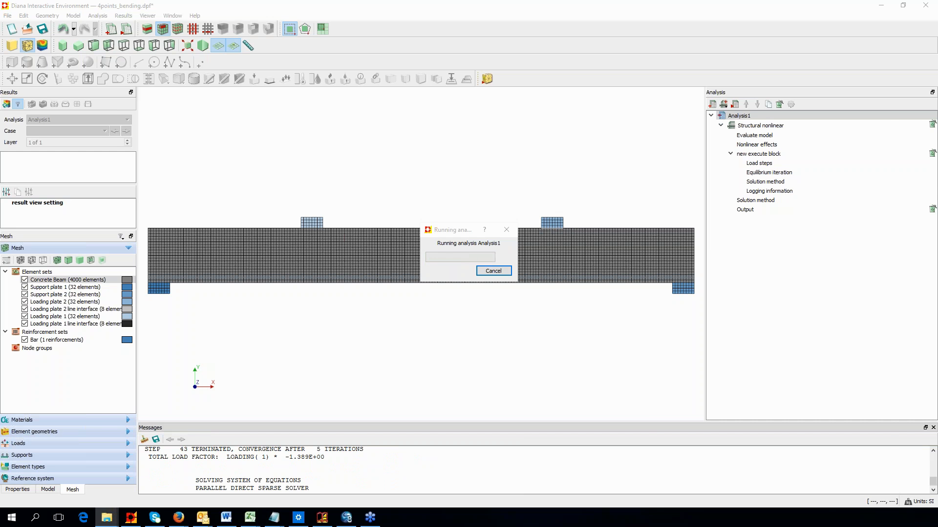
left_click_drag(0, 42, 523, 47)
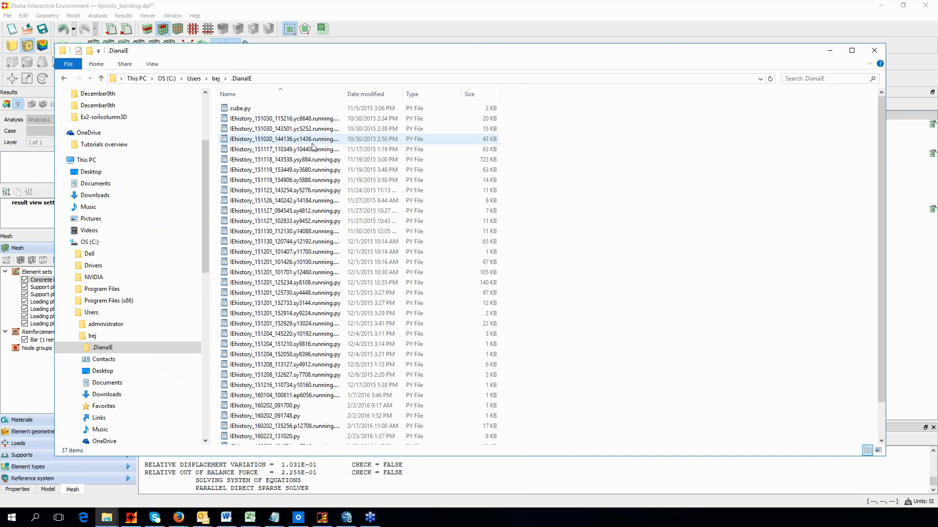
scroll(342, 195, "down", 2)
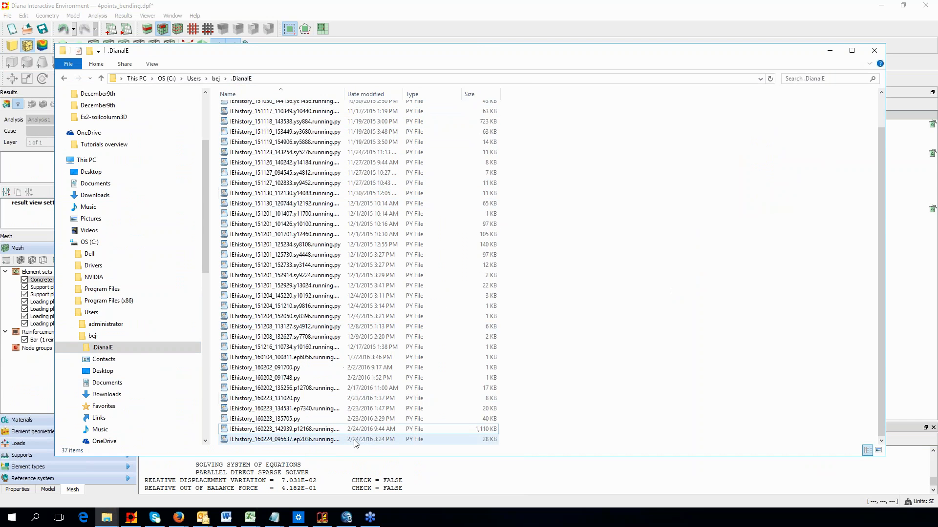
right_click(302, 441)
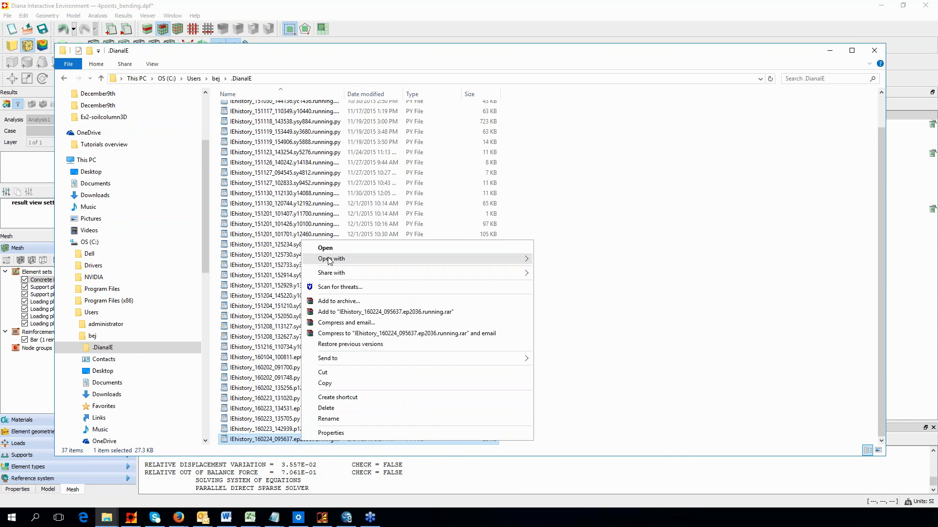
mouse_move(338, 259)
left_click(559, 259)
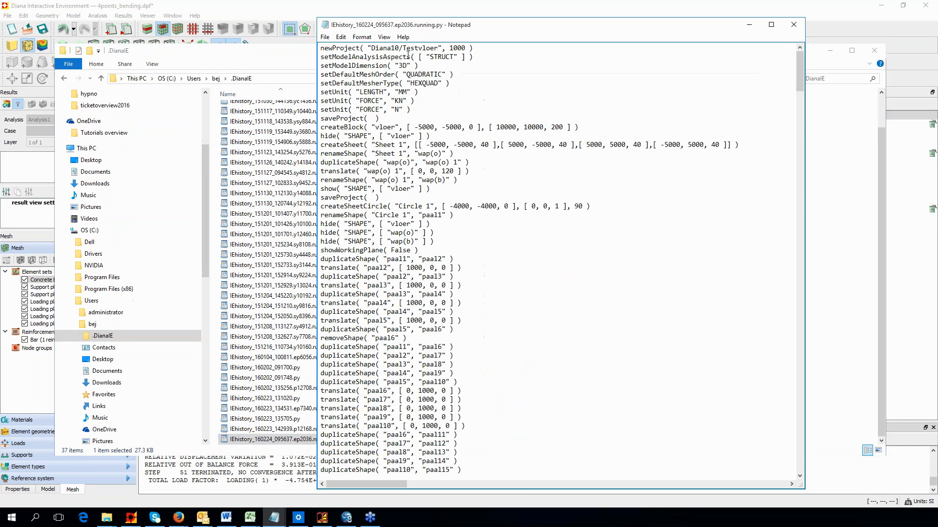
Step: Look through the recorded commands in the history script, and close Notepad and the folder window
scroll(481, 332, "down", 5)
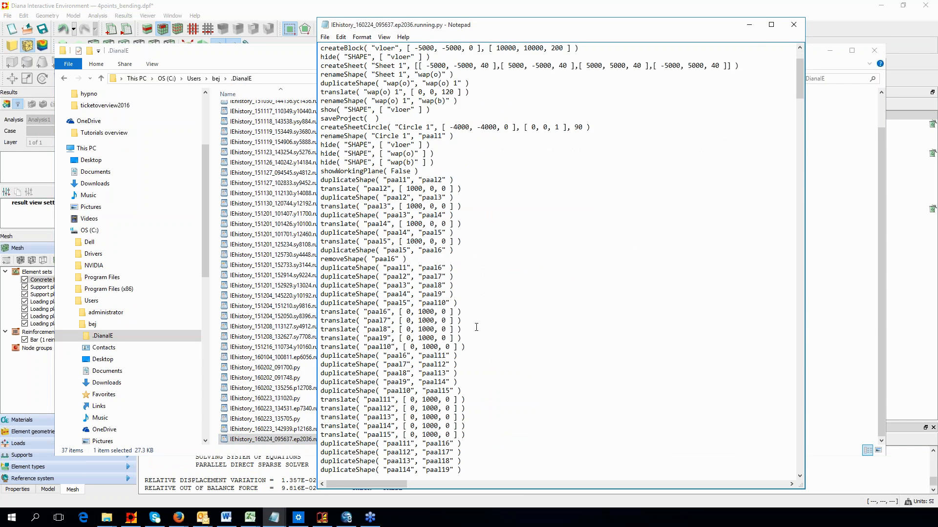
left_click_drag(721, 29, 662, 28)
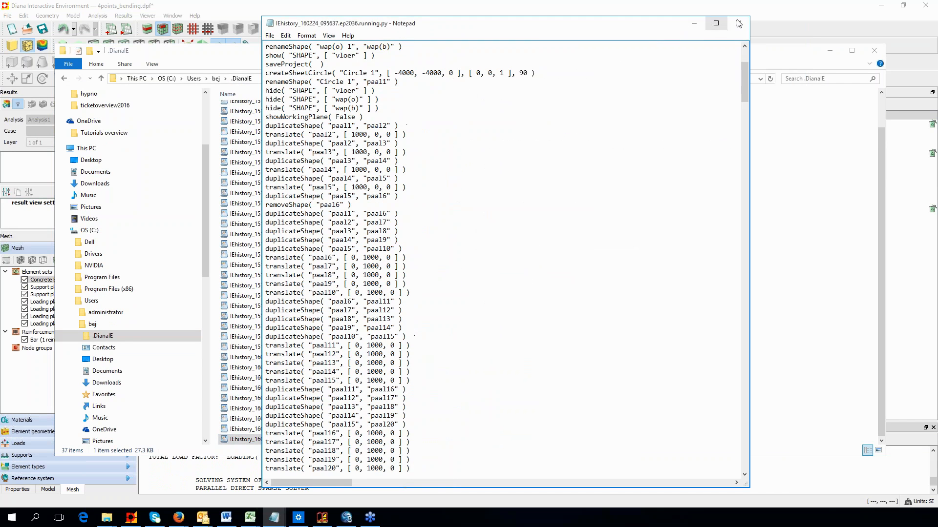
left_click(737, 23)
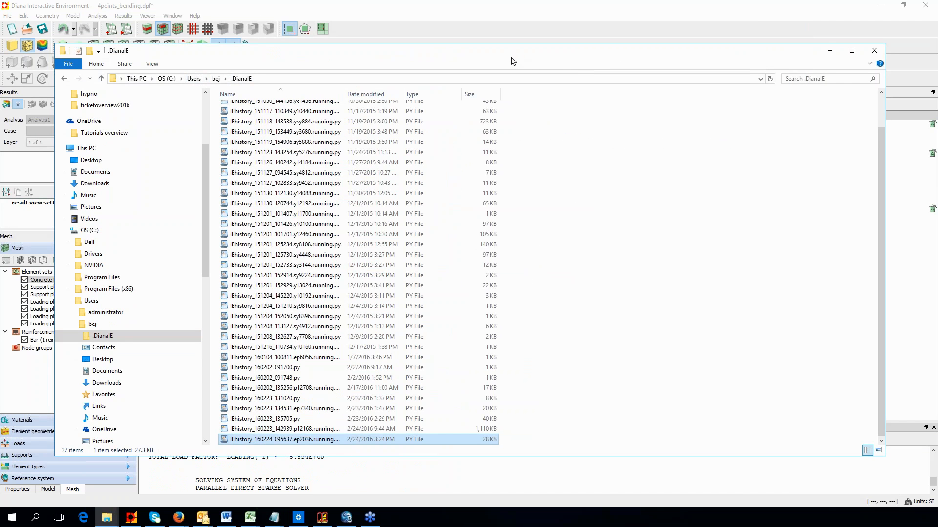
left_click_drag(511, 59, 440, 80)
left_click(757, 75)
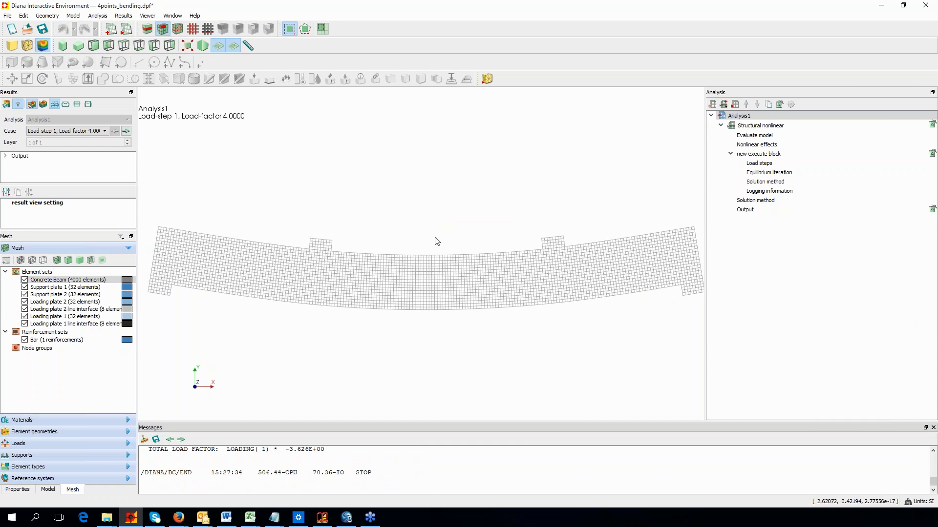
Step: Show the Command console window pane in DIANA
left_click(173, 16)
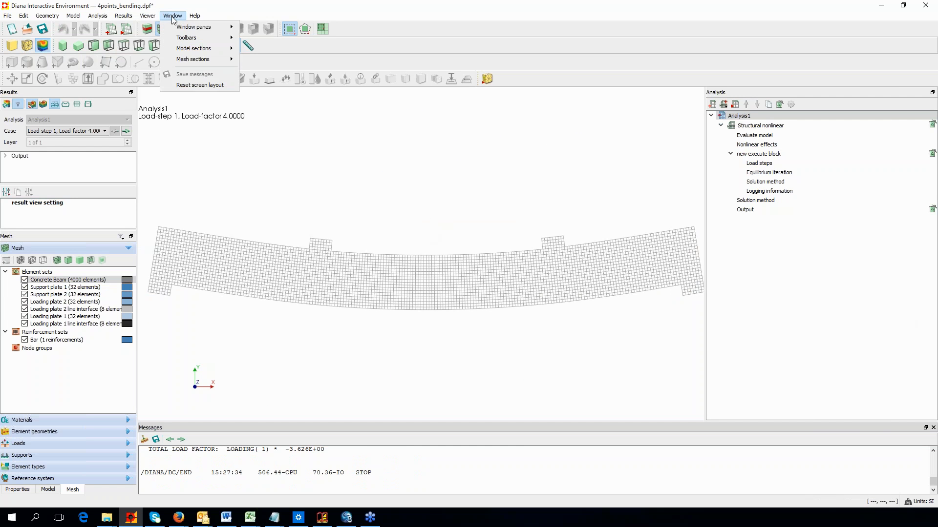
mouse_move(181, 29)
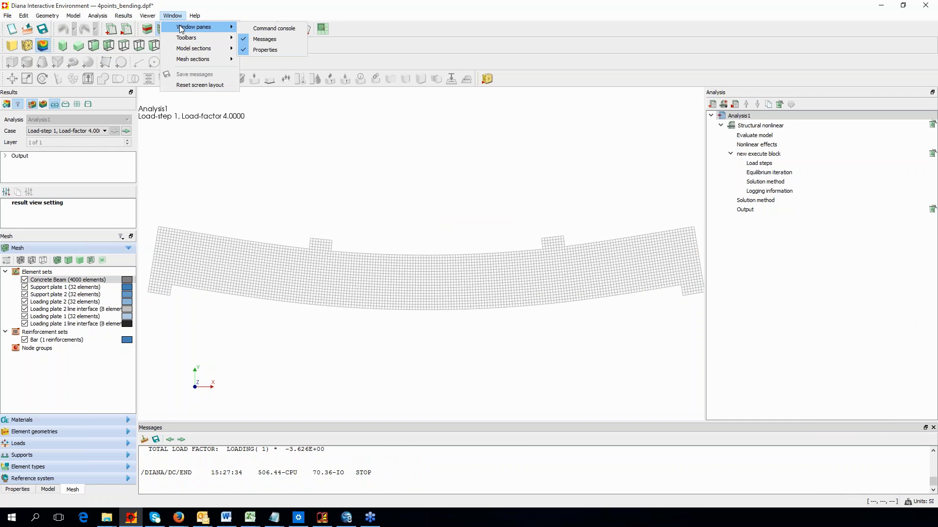
left_click(247, 28)
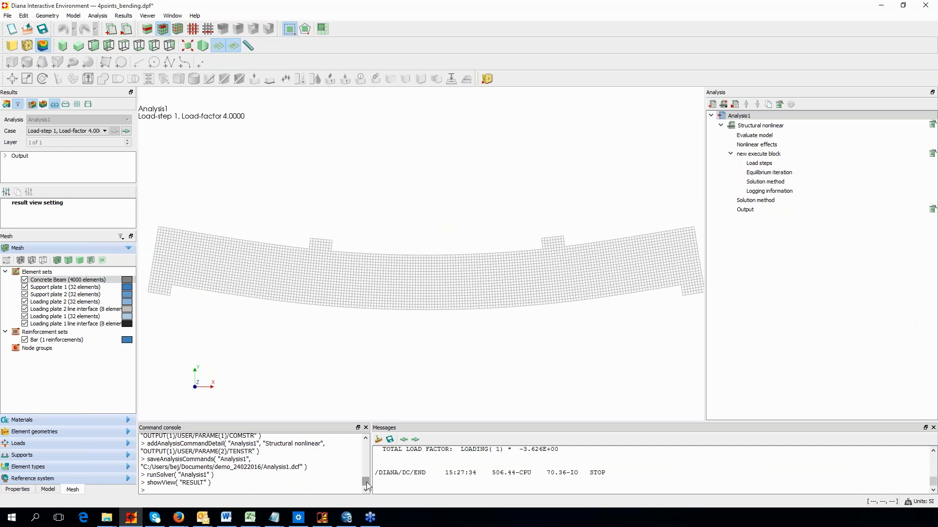
Step: Review the logged commands in the command console from the project creation through the interface assignments
left_click_drag(365, 482, 368, 447)
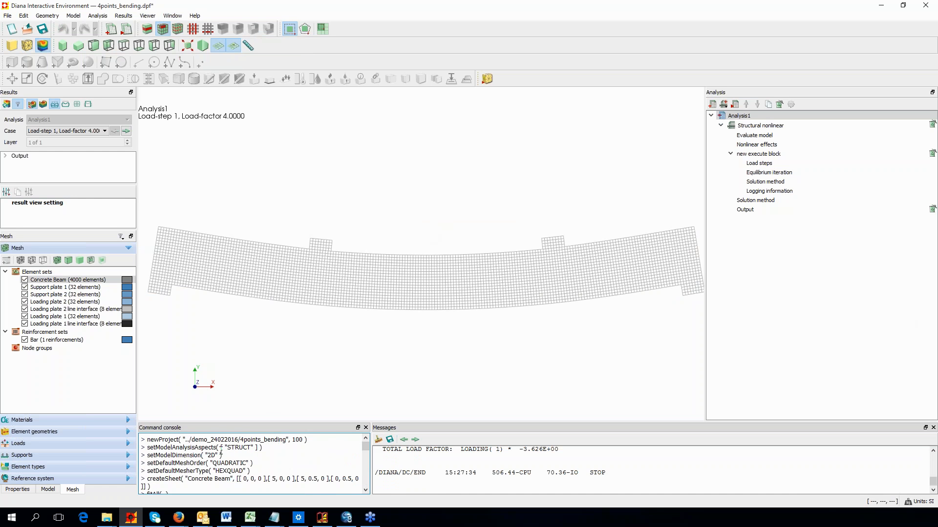
scroll(184, 448, "down", 8)
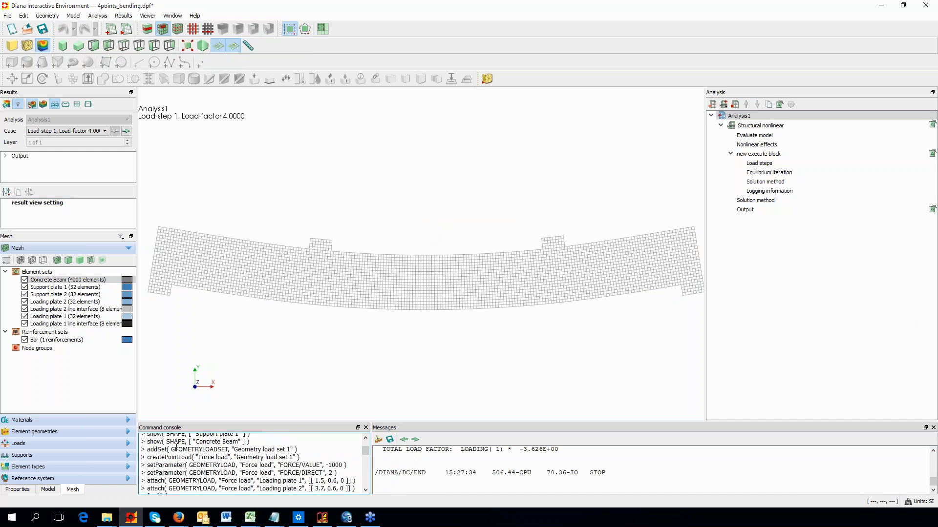
scroll(163, 445, "down", 4)
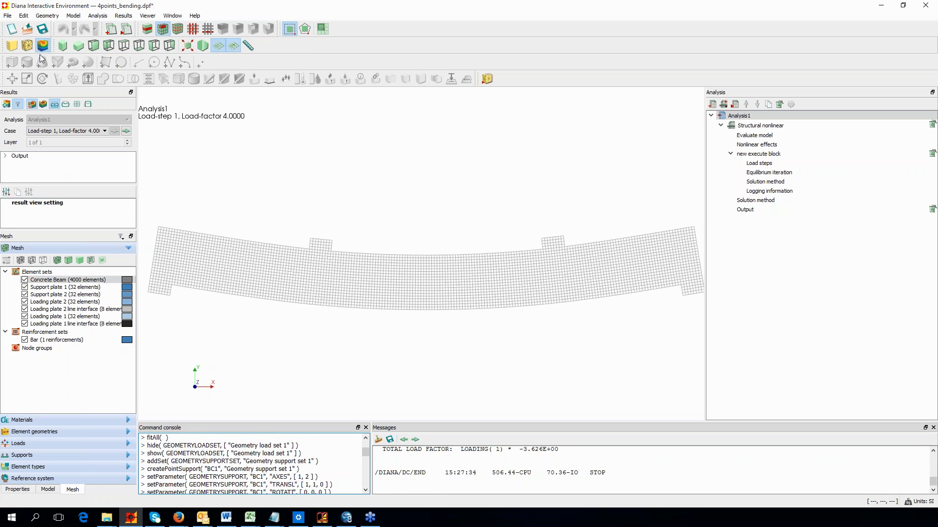
scroll(204, 473, "down", 3)
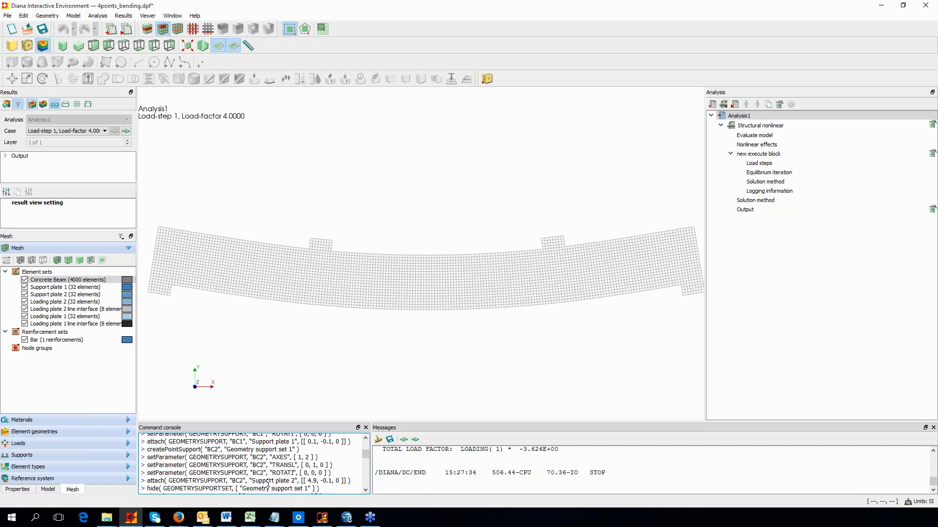
scroll(267, 482, "down", 10)
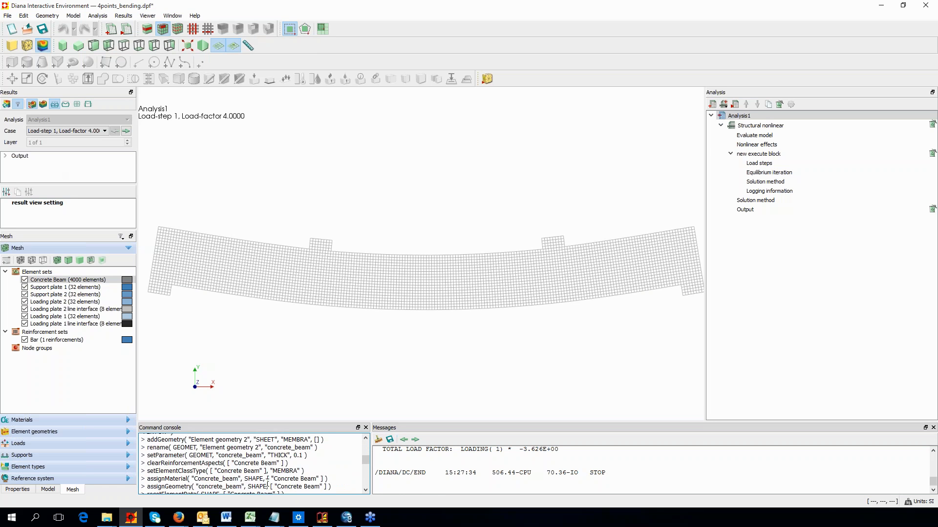
scroll(267, 482, "down", 10)
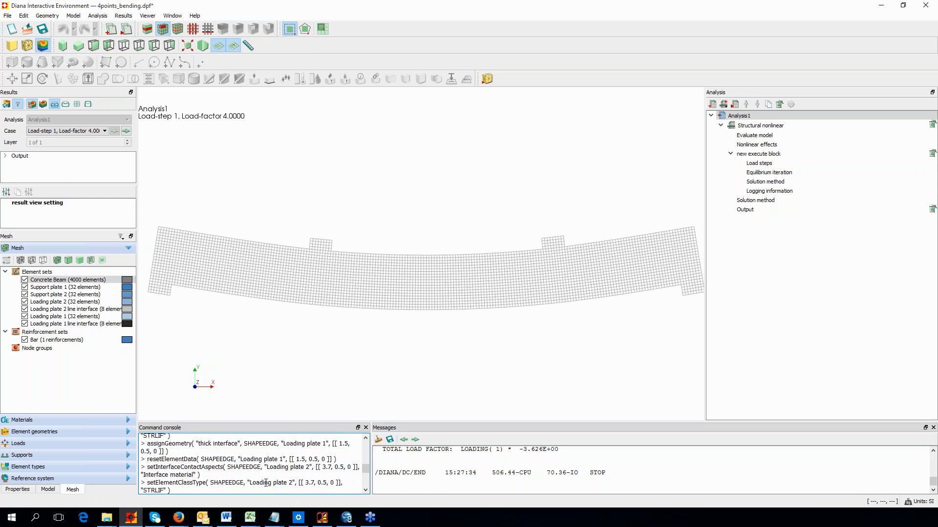
Step: Look through the remaining logged analysis commands, close the command console, and enlarge the Messages pane
scroll(266, 482, "down", 10)
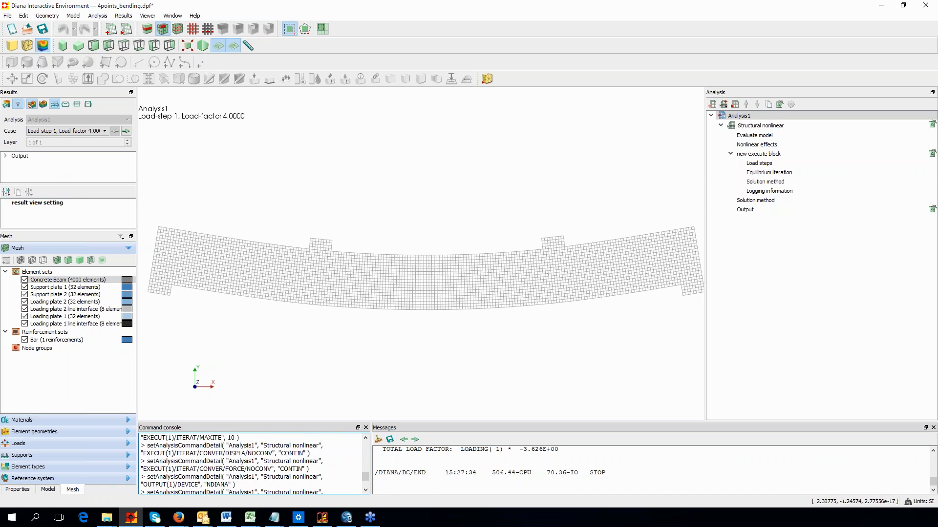
left_click(366, 428)
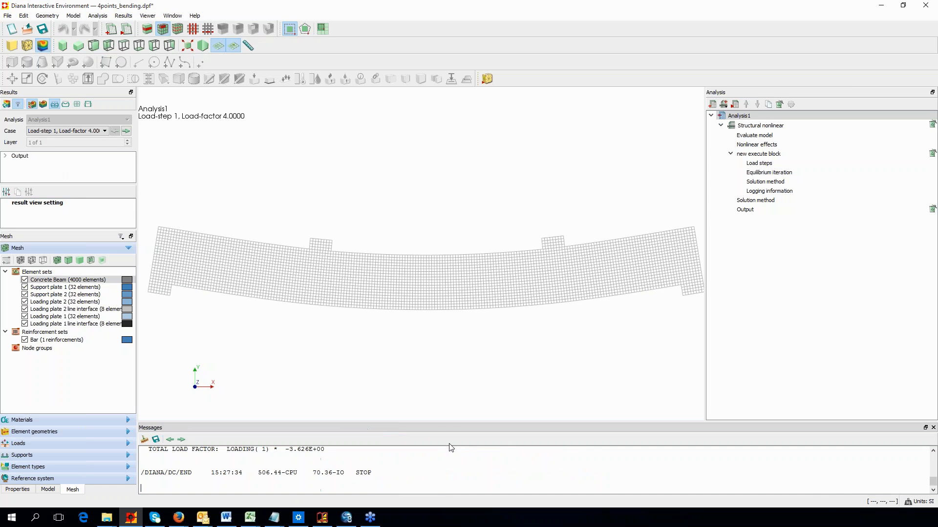
left_click_drag(438, 423, 442, 380)
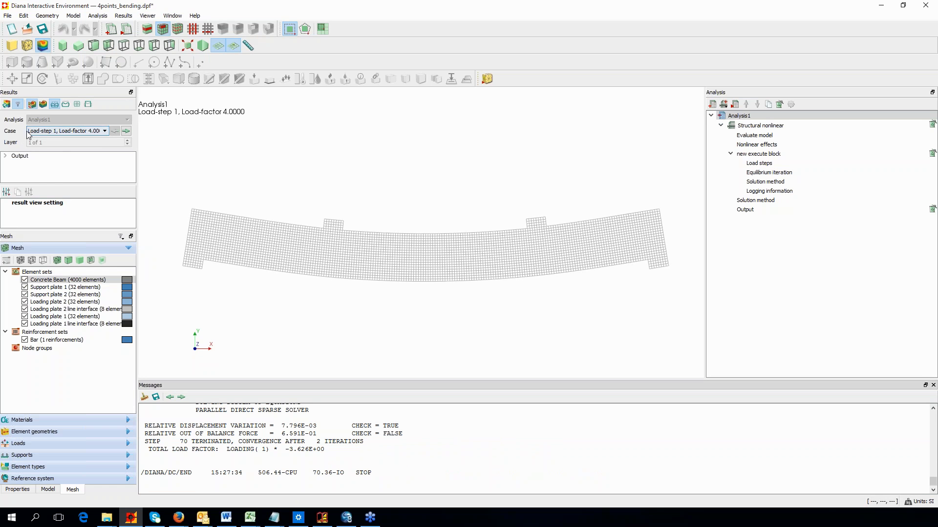
Step: Check the available load cases, enlarge the results tree, and expand its nodal, element and reinforcement results
left_click(105, 130)
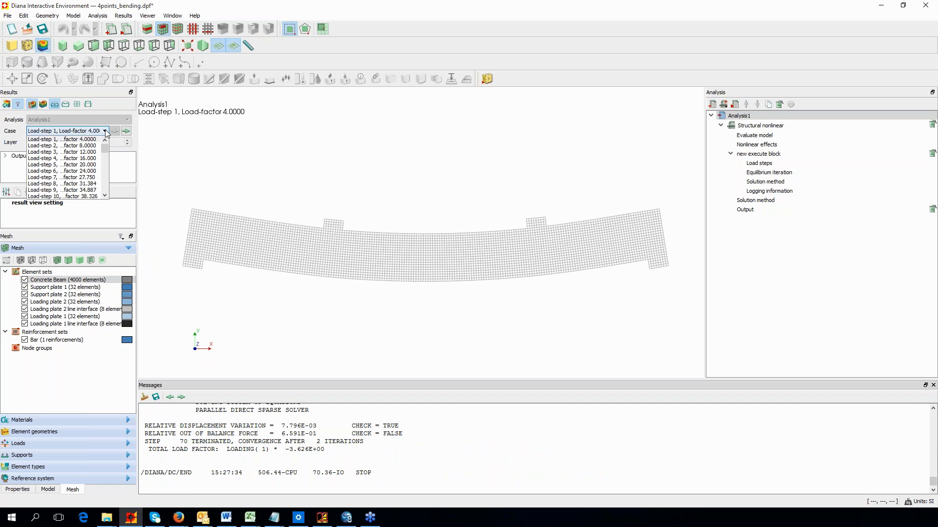
left_click(102, 114)
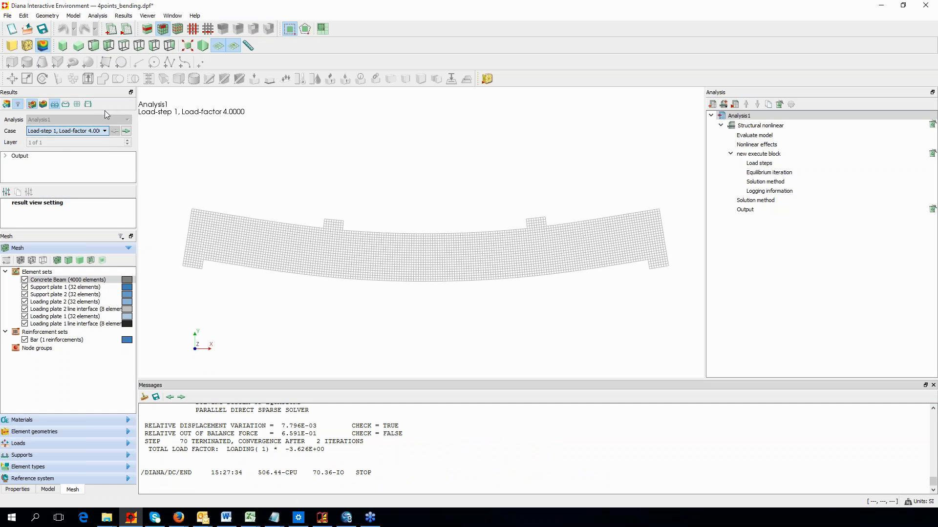
left_click(6, 156)
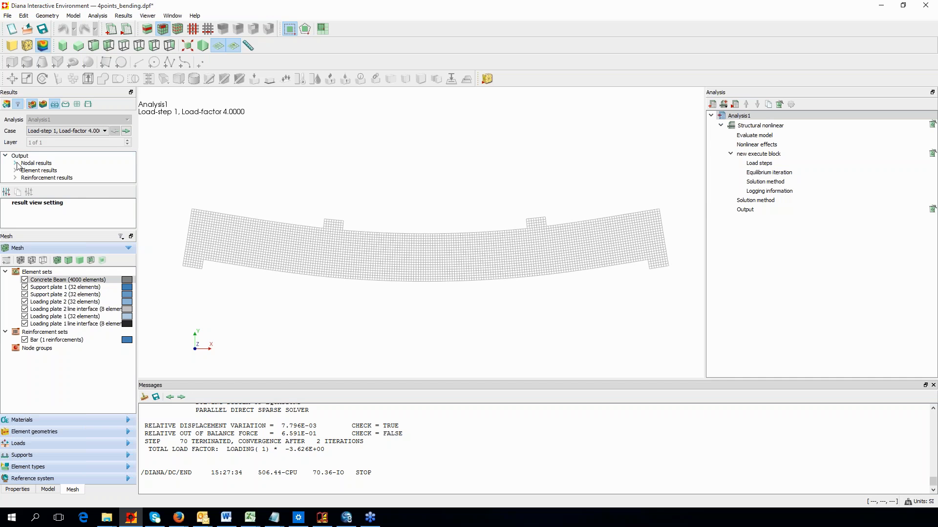
left_click_drag(73, 186, 78, 285)
left_click(15, 163)
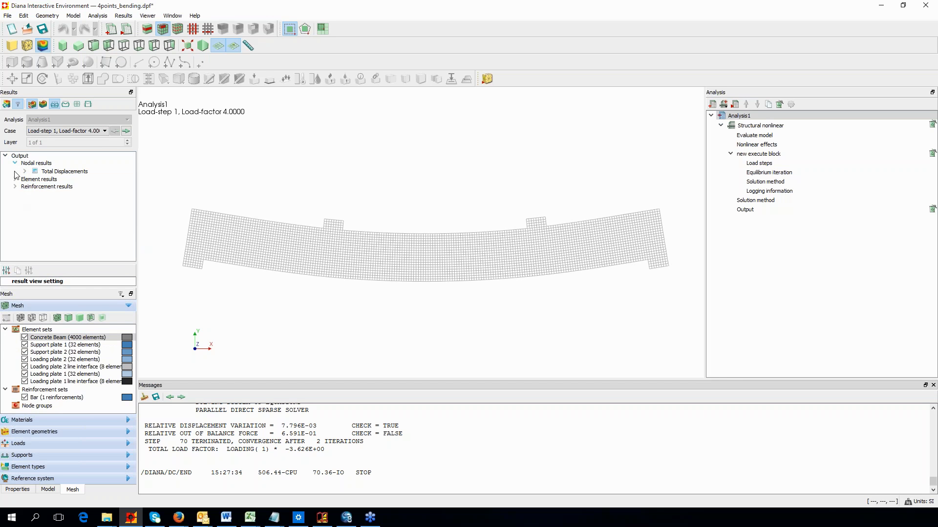
left_click(15, 180)
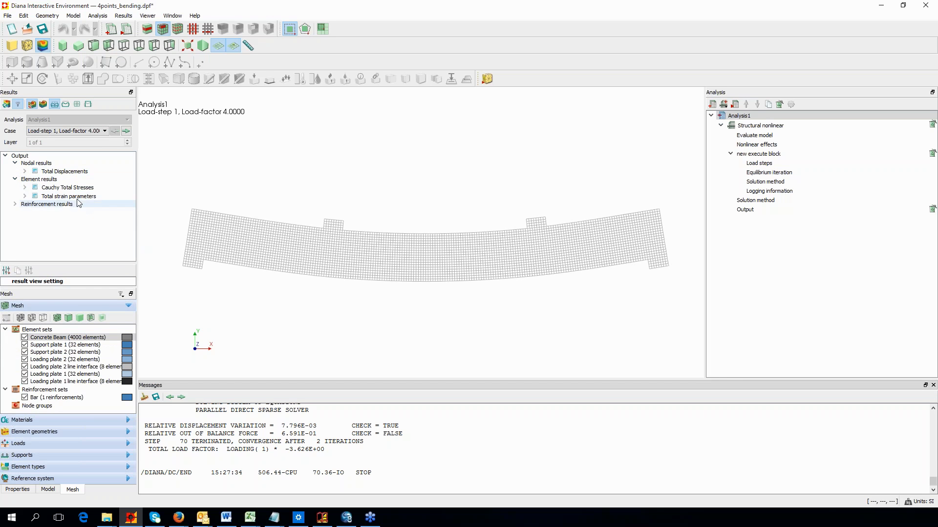
left_click(16, 205)
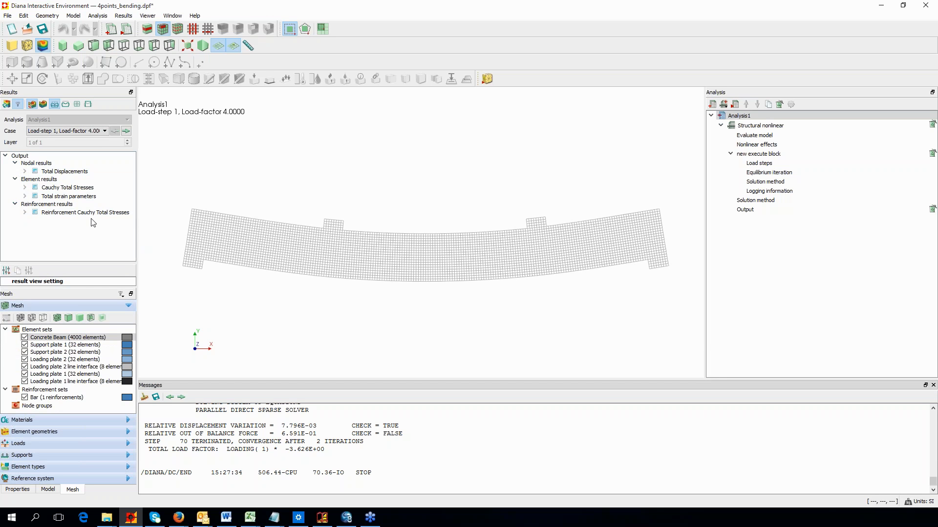
Step: Display the total displacements TDtXYZ as contours and check which other display types are offered
left_click(64, 172)
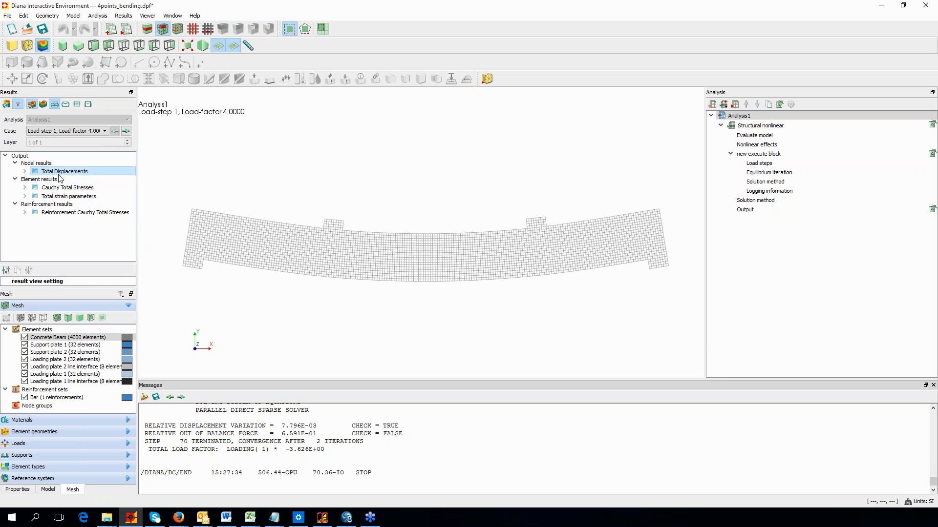
left_click(25, 171)
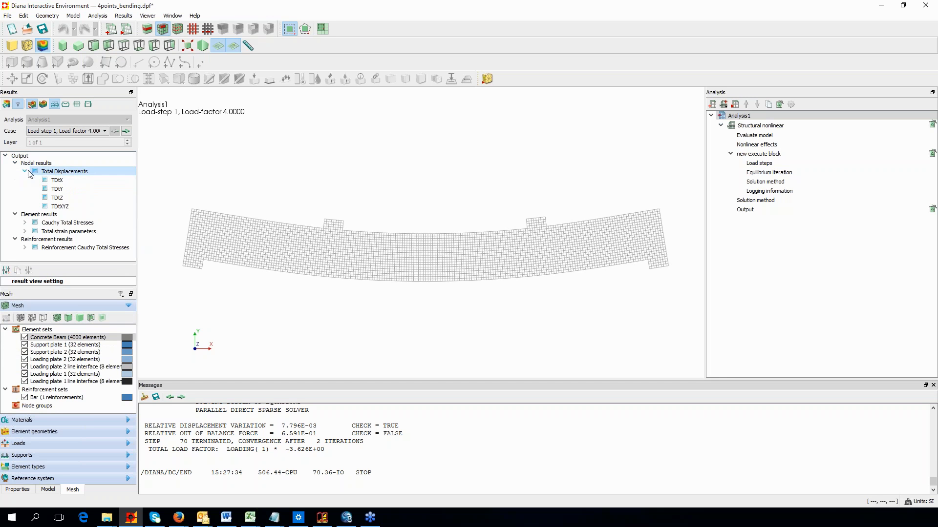
left_click(58, 207)
right_click(59, 208)
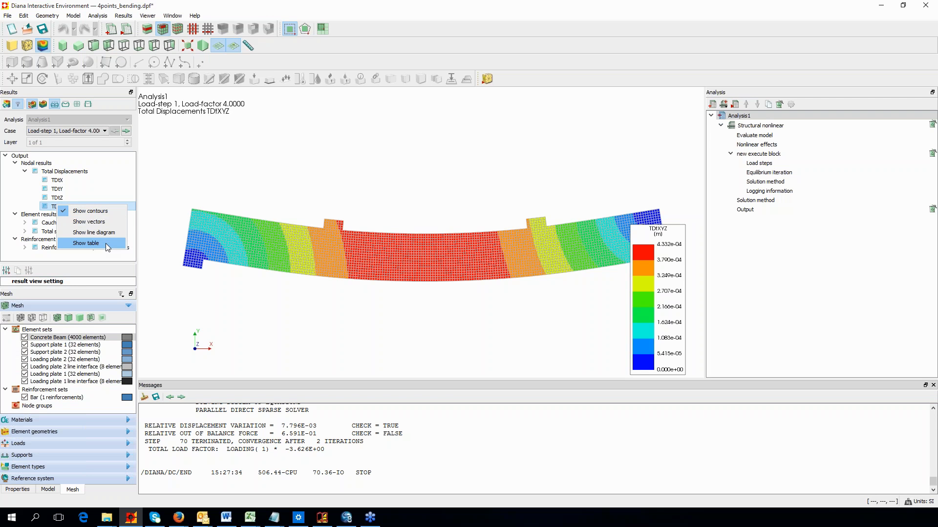
Step: Advance the TDtXYZ displacement contours through the load cases to load-step 5
left_click(126, 132)
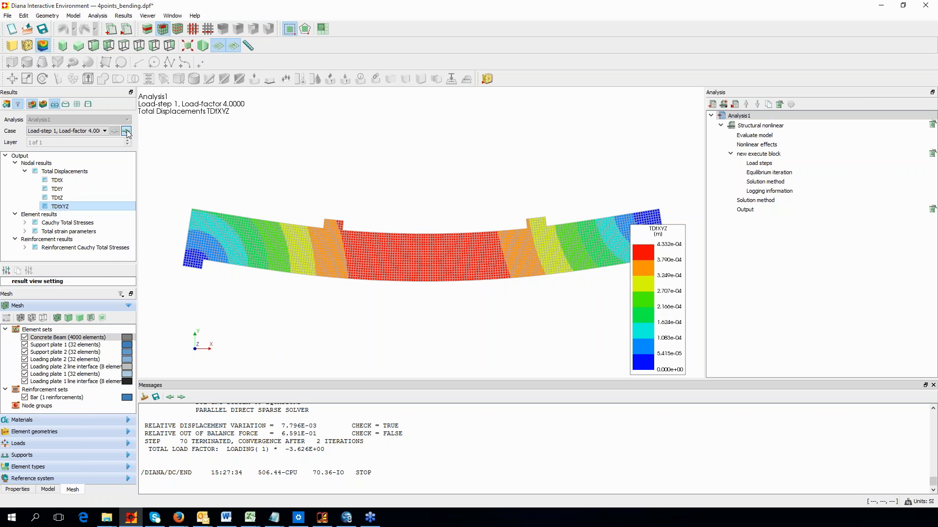
left_click(127, 131)
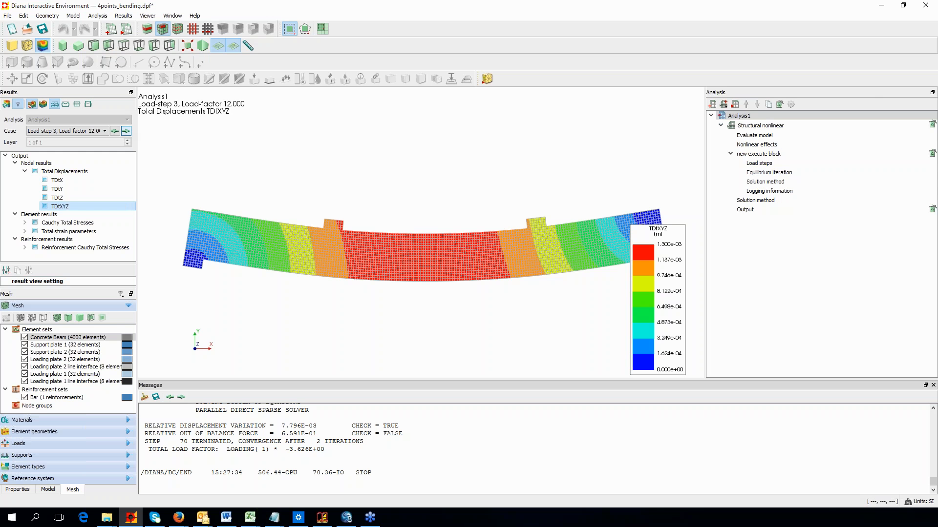
left_click(126, 131)
left_click(126, 131)
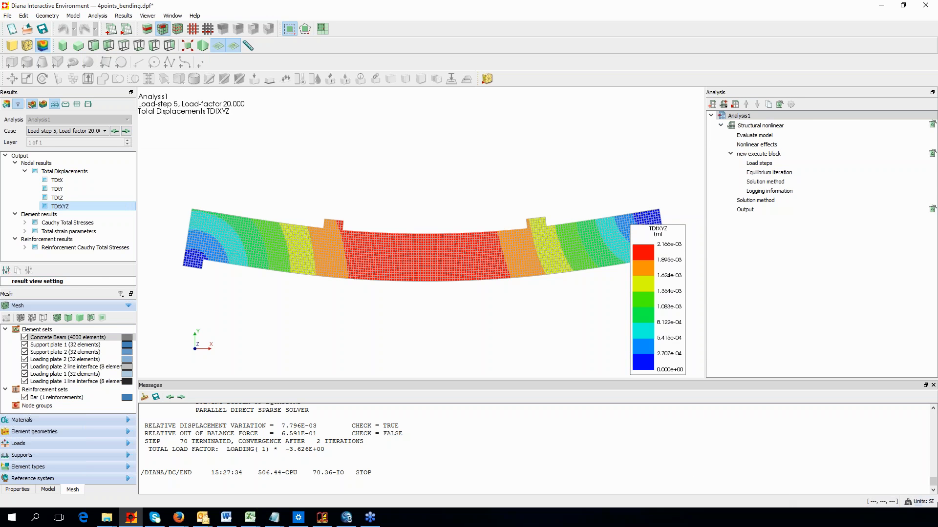
Step: Set the project's length unit to millimeter
left_click(918, 501)
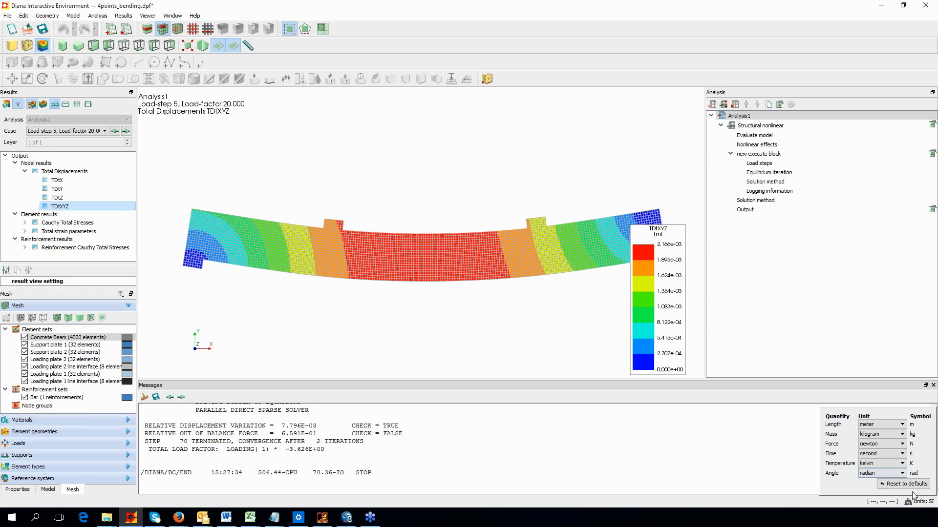
left_click(896, 425)
left_click(886, 443)
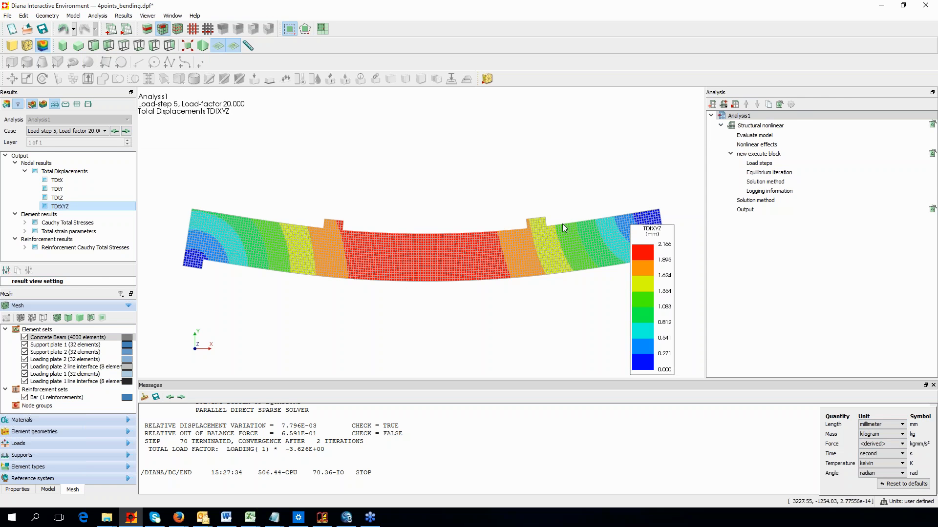
Step: Step the TDtXYZ displacement plot forward to load-step 12
left_click(126, 131)
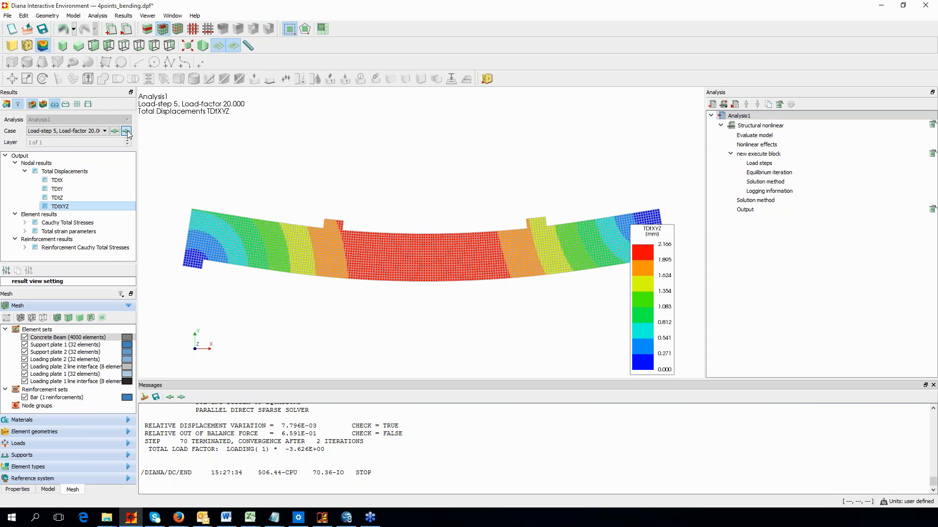
left_click(126, 131)
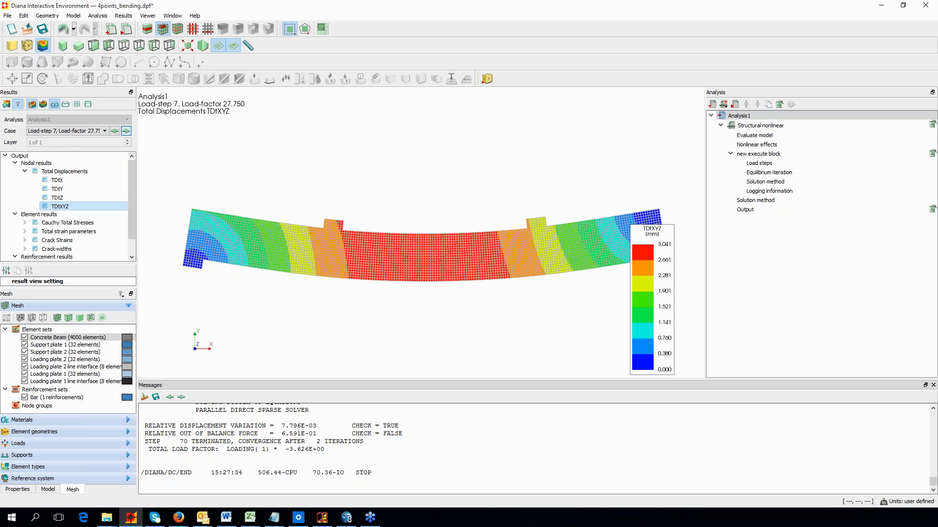
left_click(127, 130)
left_click(127, 131)
left_click(126, 131)
left_click(126, 131)
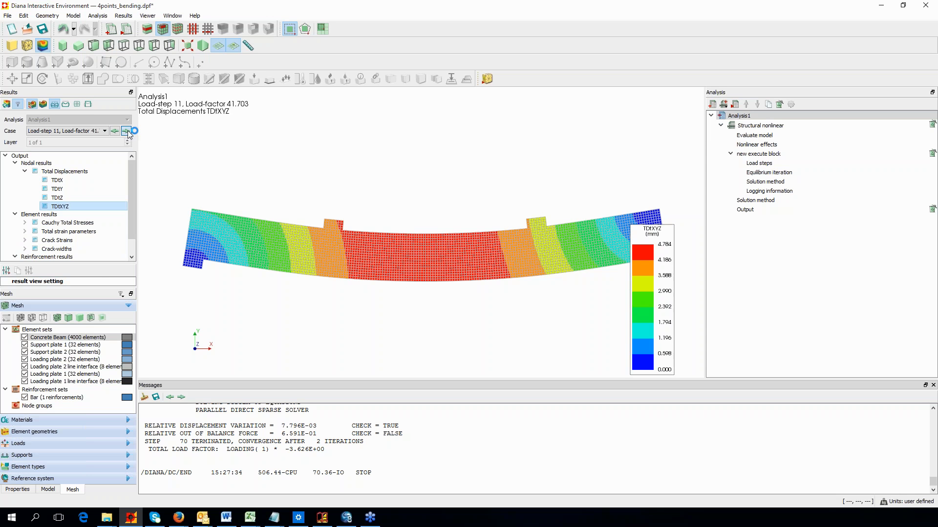
left_click(127, 130)
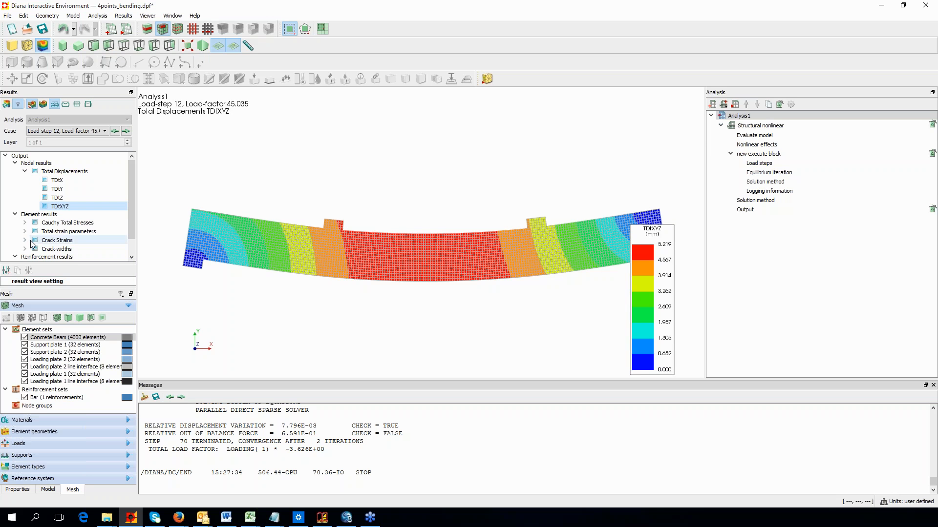
Step: Expand the crack strains in the element results and display the Eknn component
left_click(54, 241)
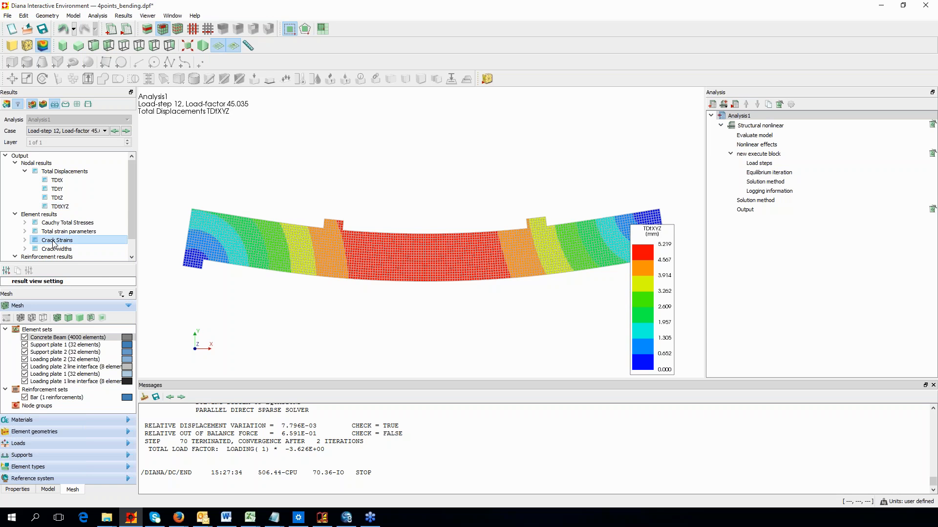
double_click(54, 241)
left_click(55, 250)
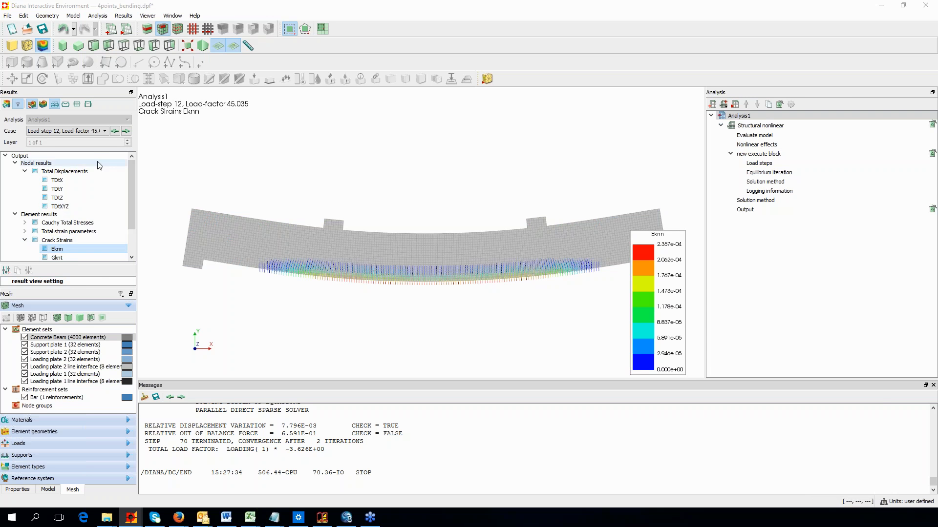
Step: Follow the Eknn crack strain development through the load cases up to load-step 20
left_click(123, 131)
left_click(125, 131)
left_click(125, 131)
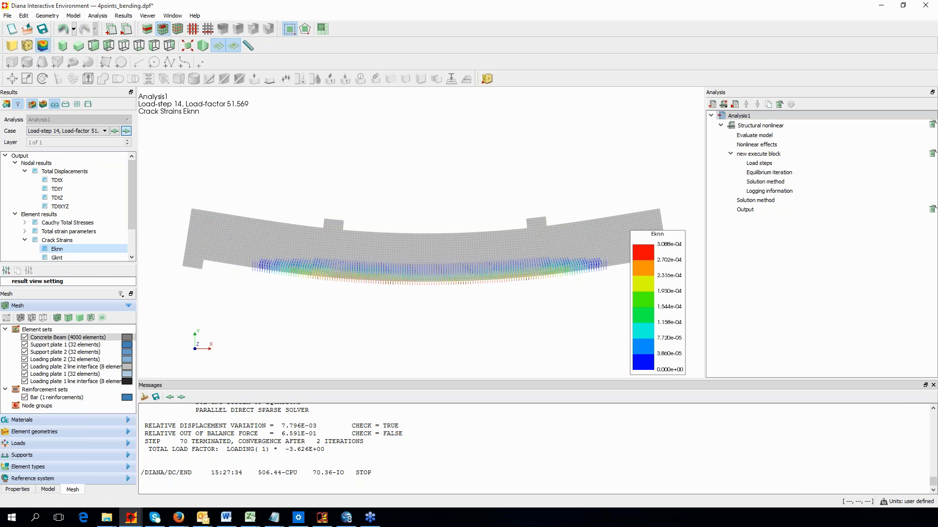
left_click(126, 131)
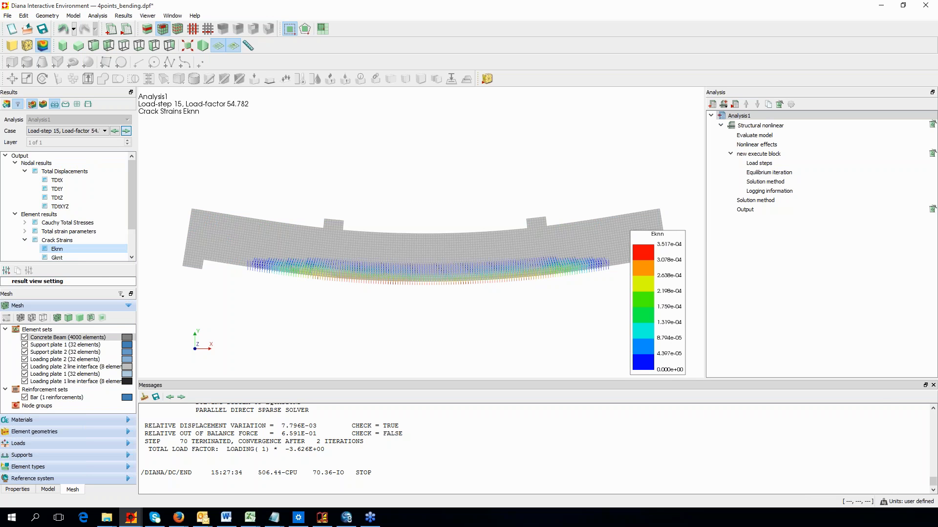
left_click(126, 131)
left_click(126, 131)
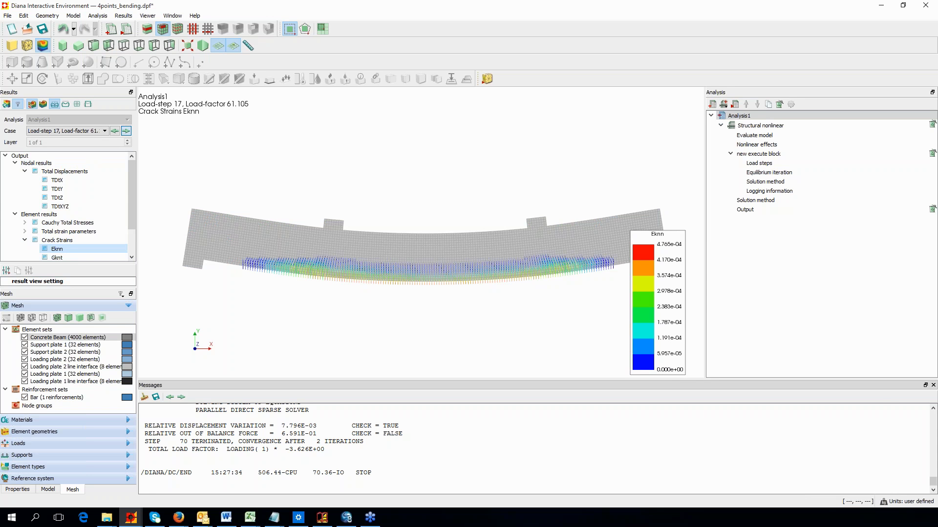
left_click(126, 130)
left_click(126, 131)
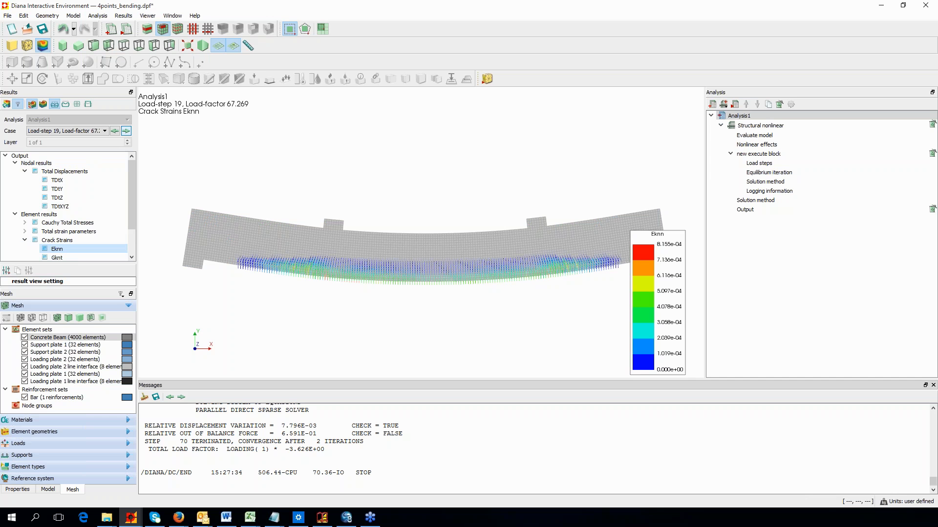
left_click(126, 130)
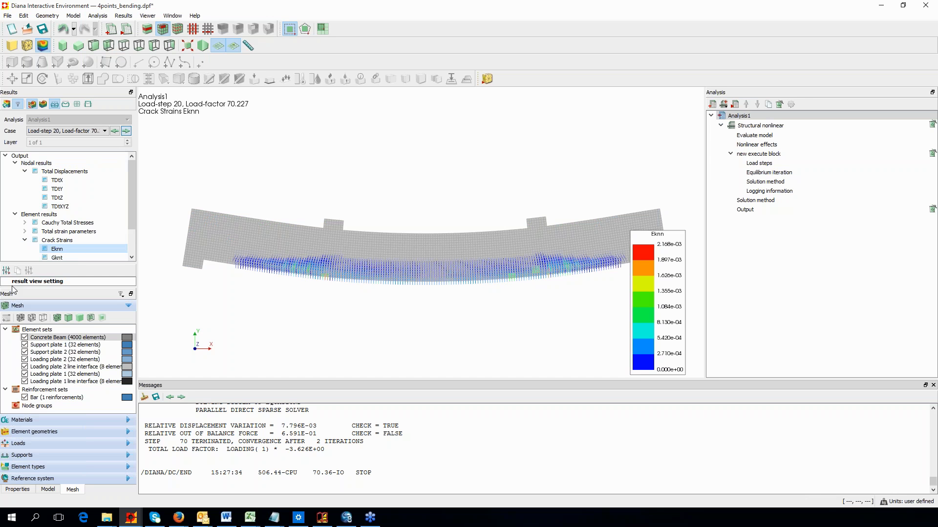
Step: Open the properties of the result view setting and expand its deformation, contour plot and diagram plot settings
left_click(44, 283)
right_click(43, 282)
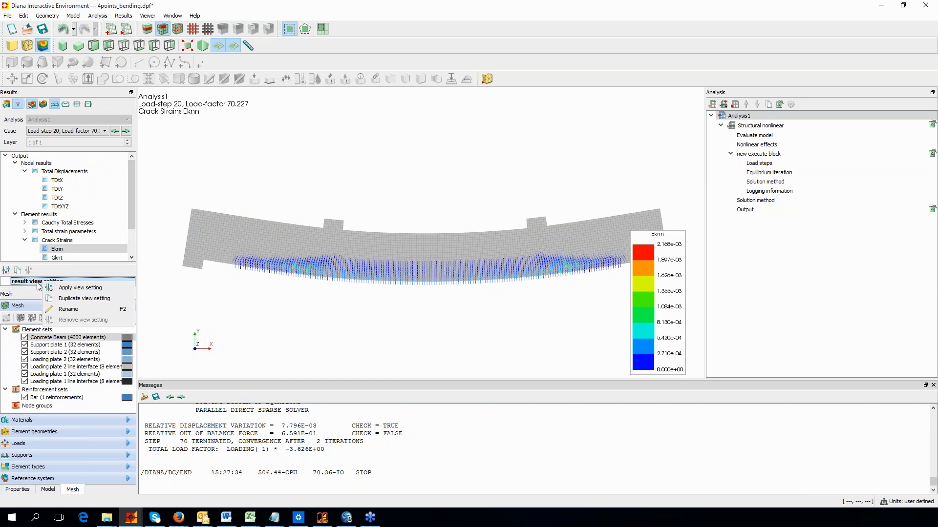
left_click(16, 490)
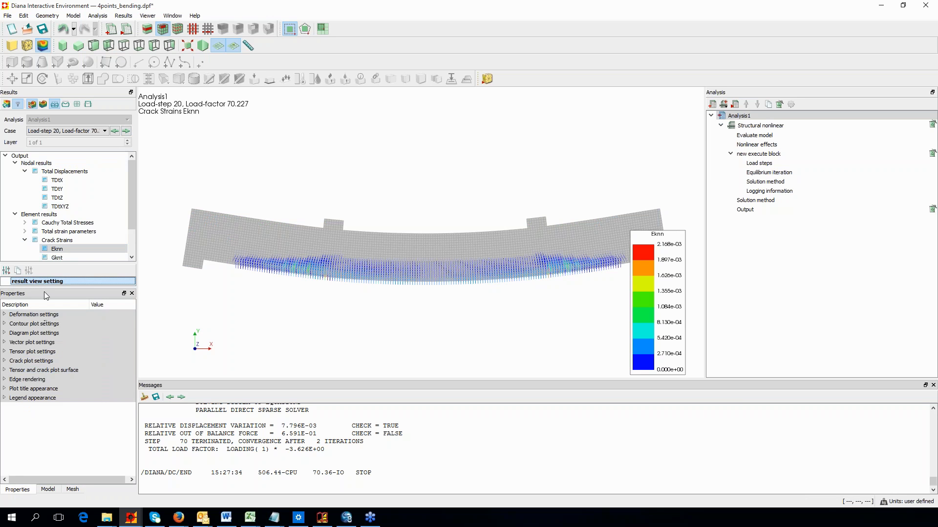
left_click(5, 314)
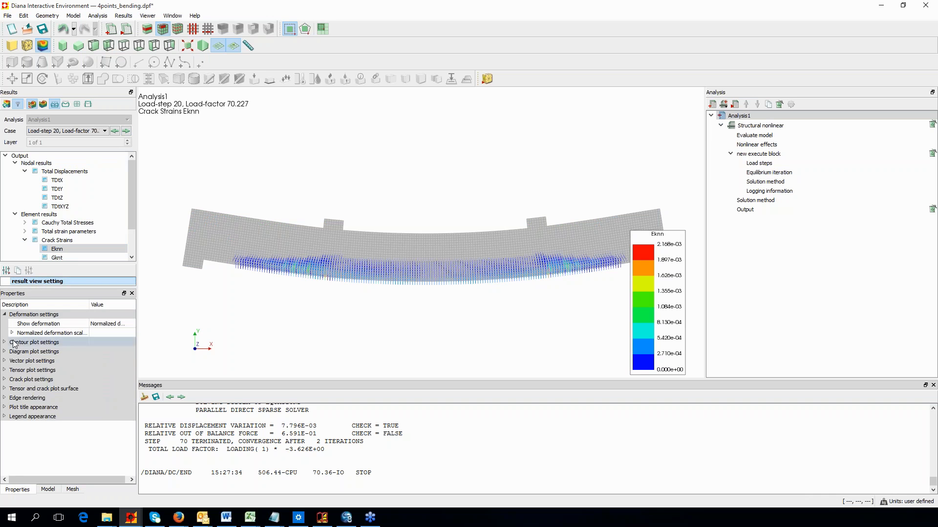
left_click(5, 342)
left_click(4, 398)
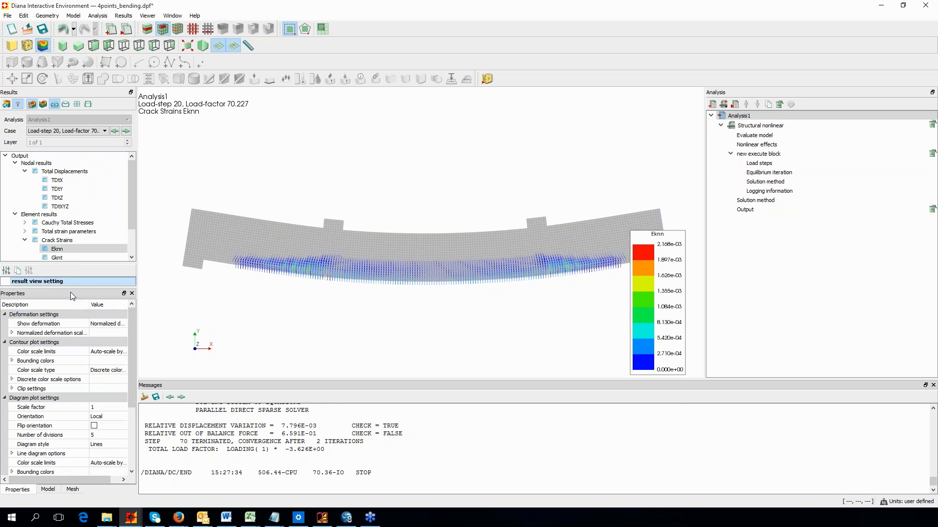
Step: Expand the crack-widths in the element results and display the EcwXX component as contours
left_click_drag(133, 209, 132, 230)
left_click(24, 234)
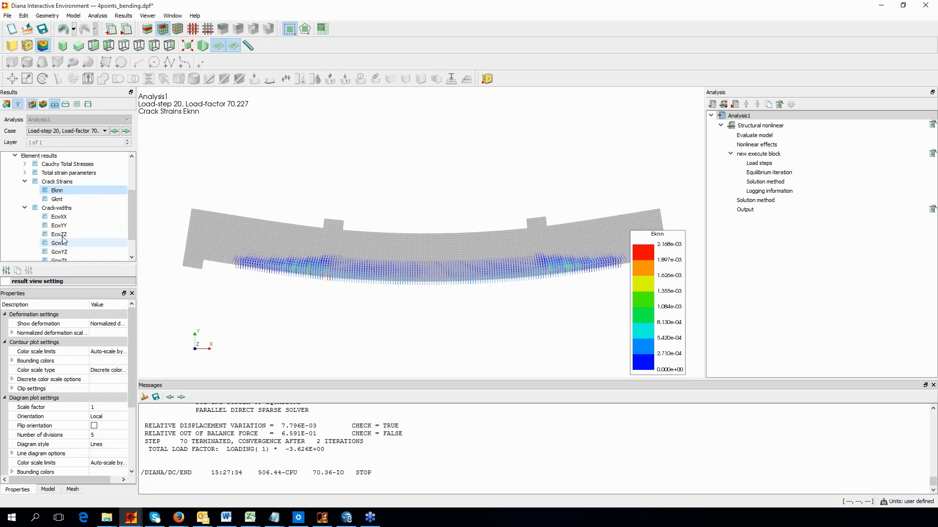
scroll(63, 239, "down", 1)
left_click(61, 219)
right_click(61, 220)
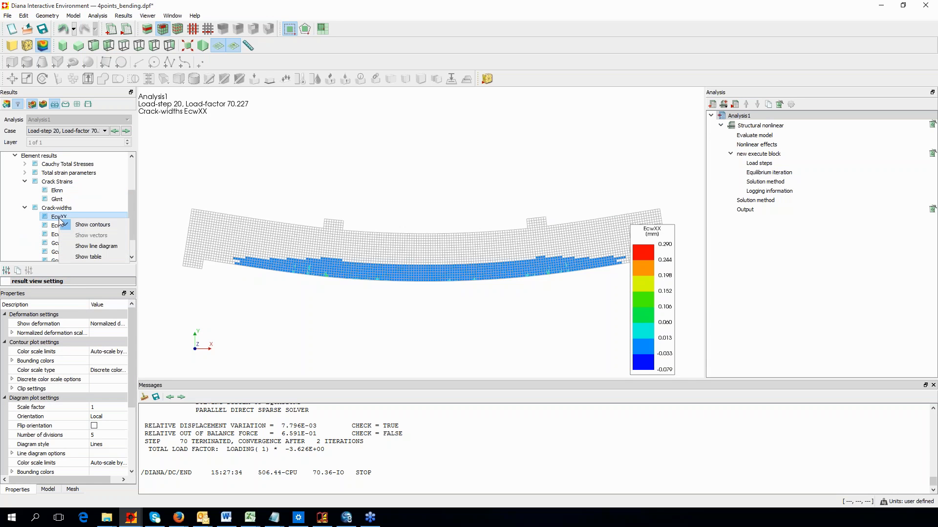
key("Escape")
Step: Step the EcwXX crack-width plot forward from load-step 20 to load-step 28
left_click(126, 131)
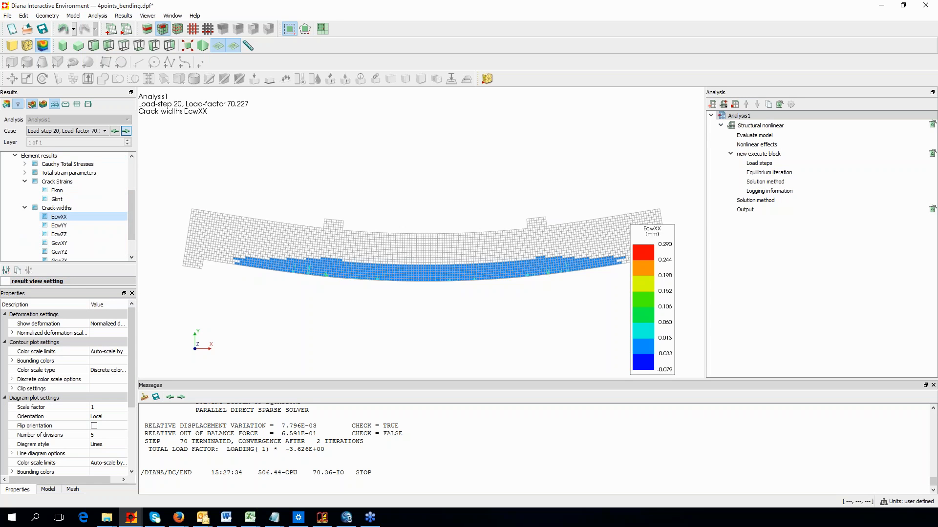
left_click(126, 131)
left_click(126, 131)
left_click(126, 131)
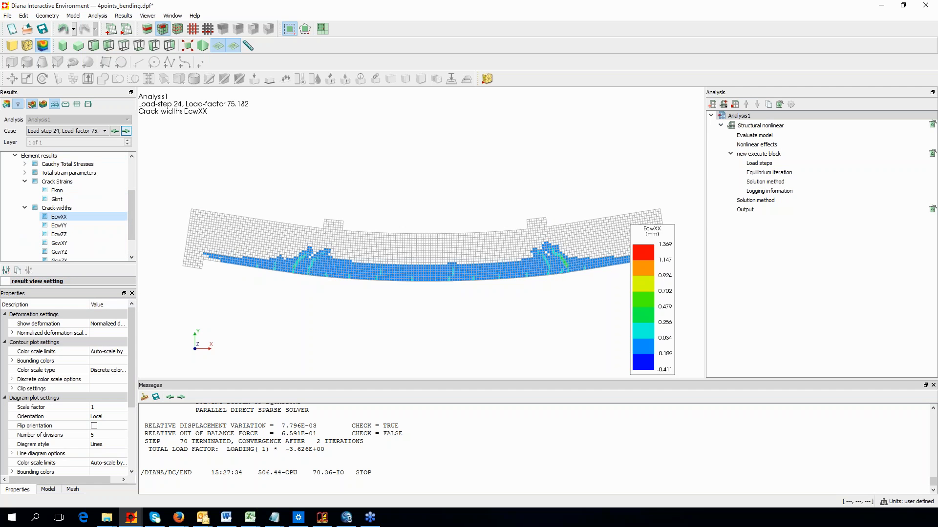
left_click(126, 131)
left_click(126, 130)
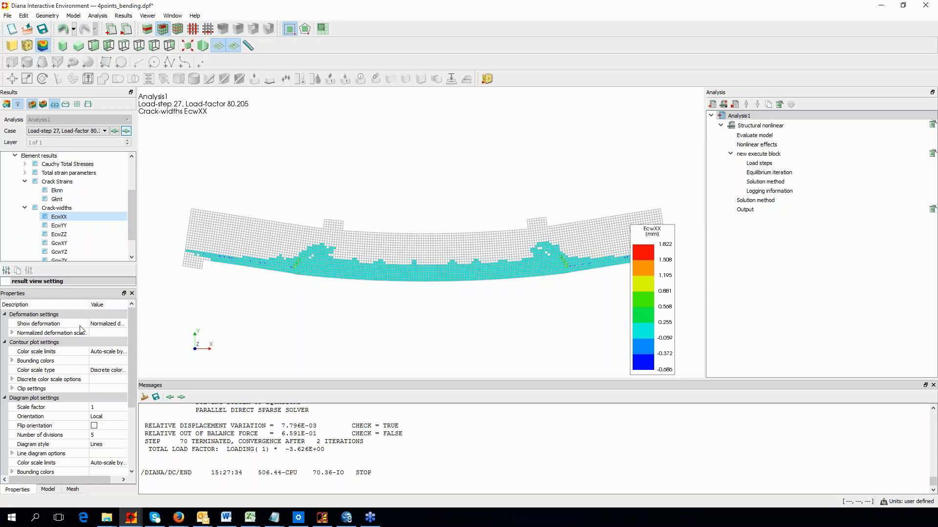
Step: Hide the concrete beam, support plate, loading plate and line interface element sets of the mesh, leaving only the reinforcement bar shown
left_click(47, 489)
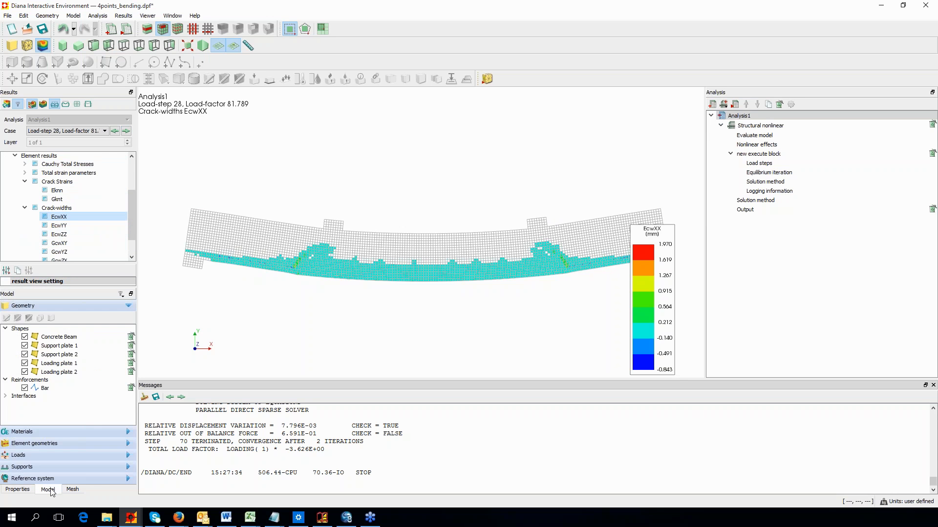
left_click(73, 489)
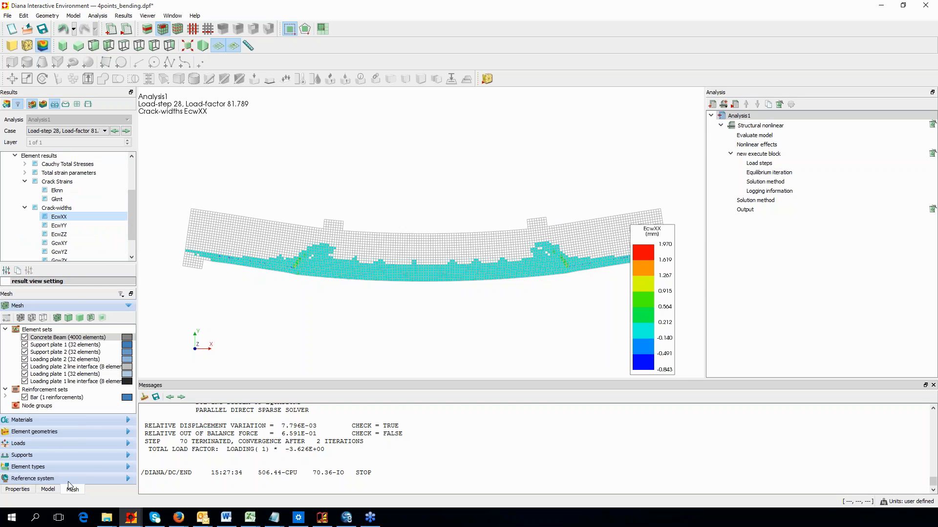
left_click(25, 338)
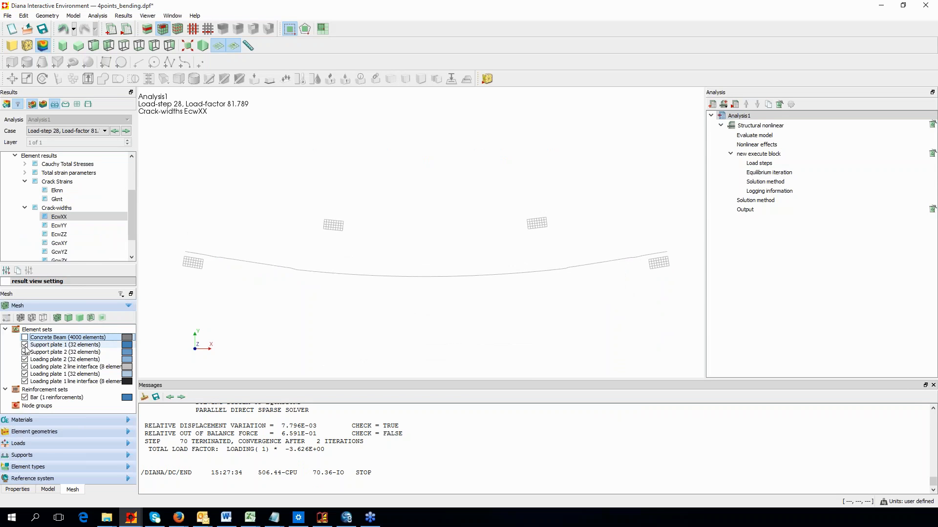
left_click(25, 345)
left_click(24, 352)
left_click(24, 360)
left_click(24, 366)
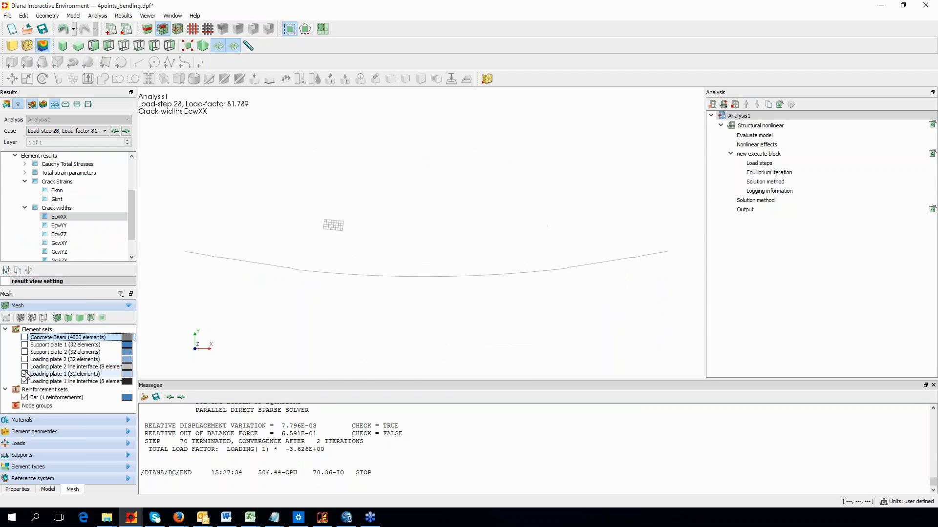
left_click(24, 374)
left_click(24, 382)
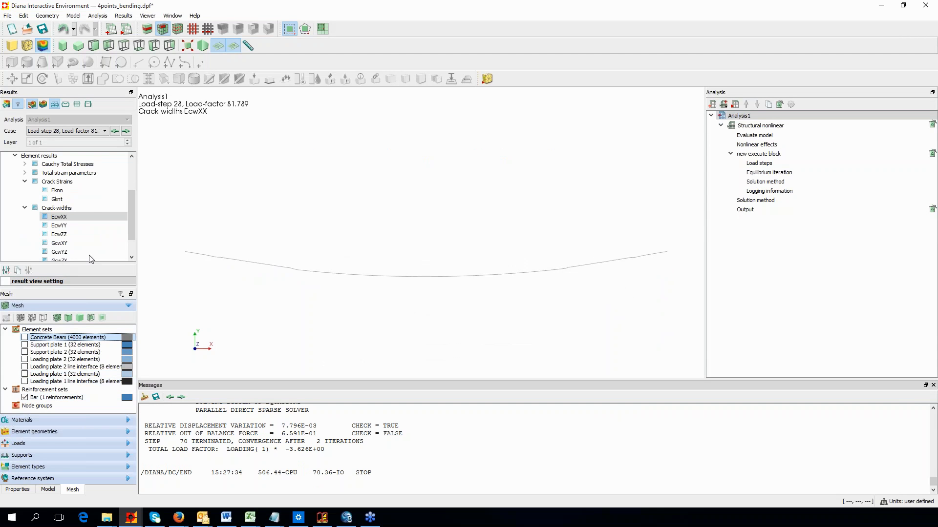
Step: Expand the reinforcement Cauchy total stresses and display the SXX component on the bar
left_click_drag(130, 226, 131, 243)
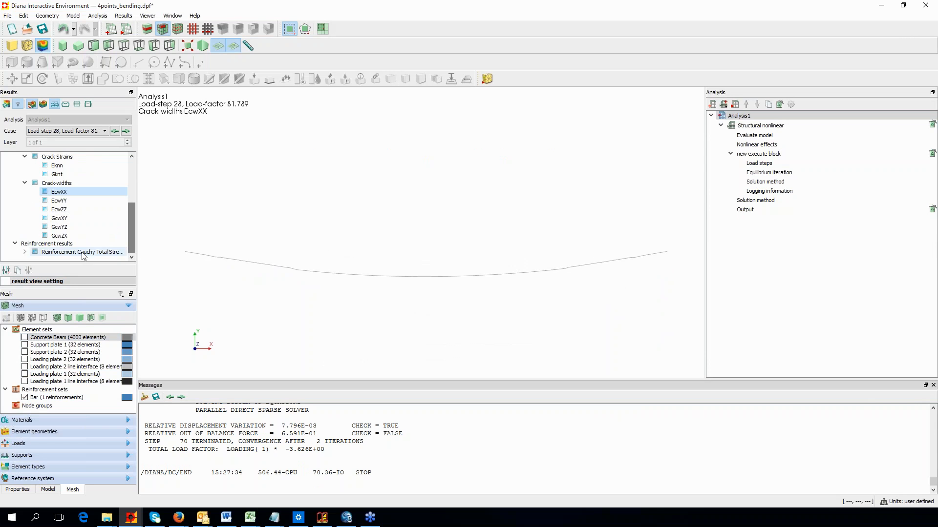
left_click(25, 252)
left_click(56, 208)
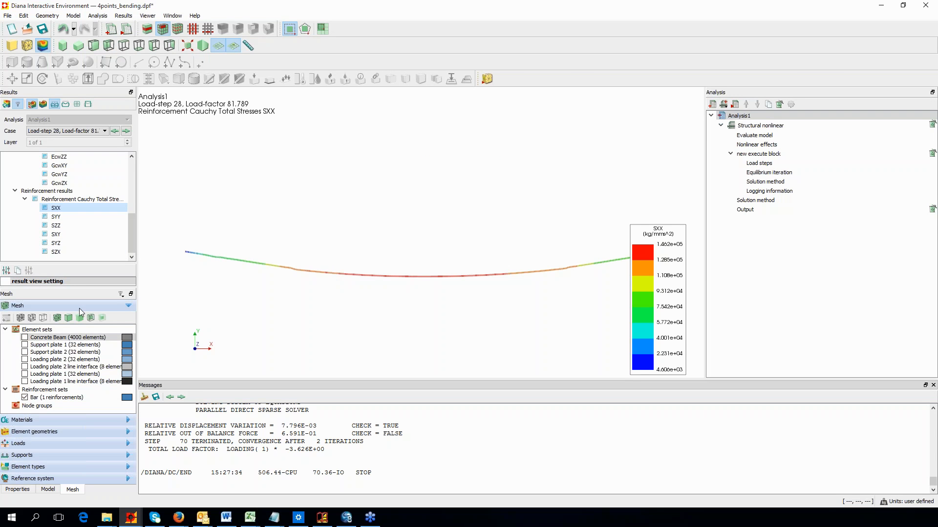
Step: Show the concrete beam, both support plates, both loading plates and their line interface element sets again
left_click(25, 338)
left_click(25, 344)
left_click(24, 352)
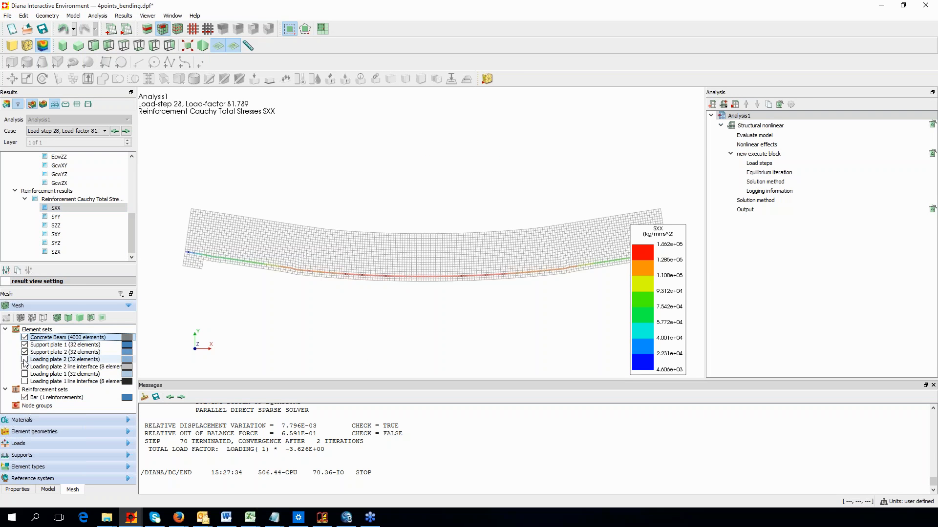
left_click(24, 360)
left_click(24, 366)
left_click(24, 374)
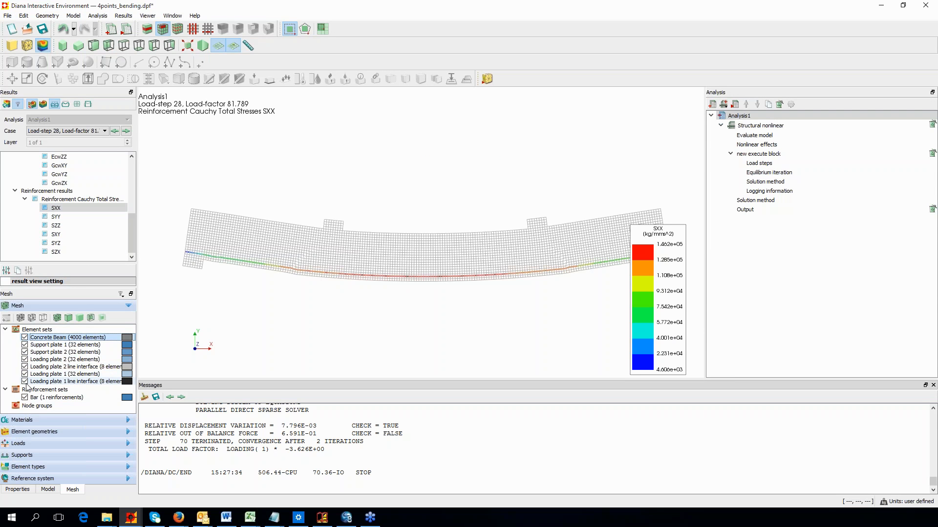
left_click(25, 381)
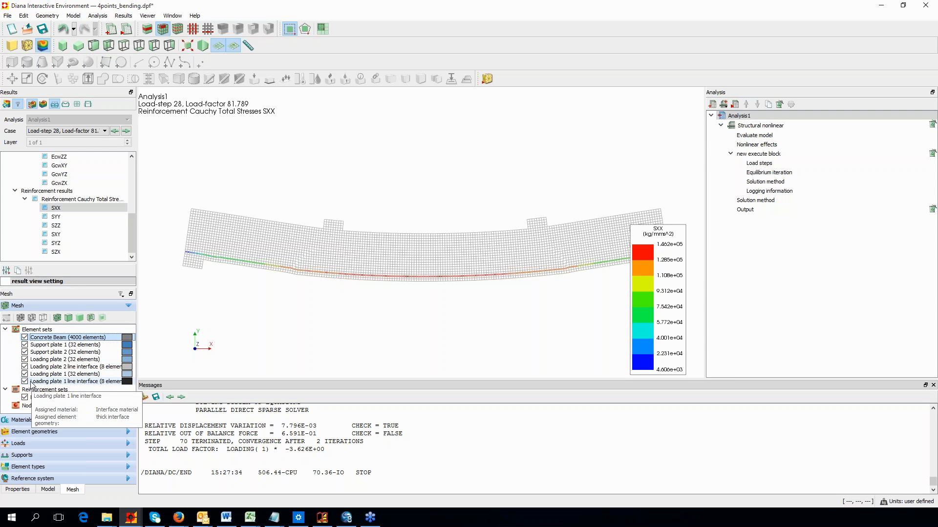